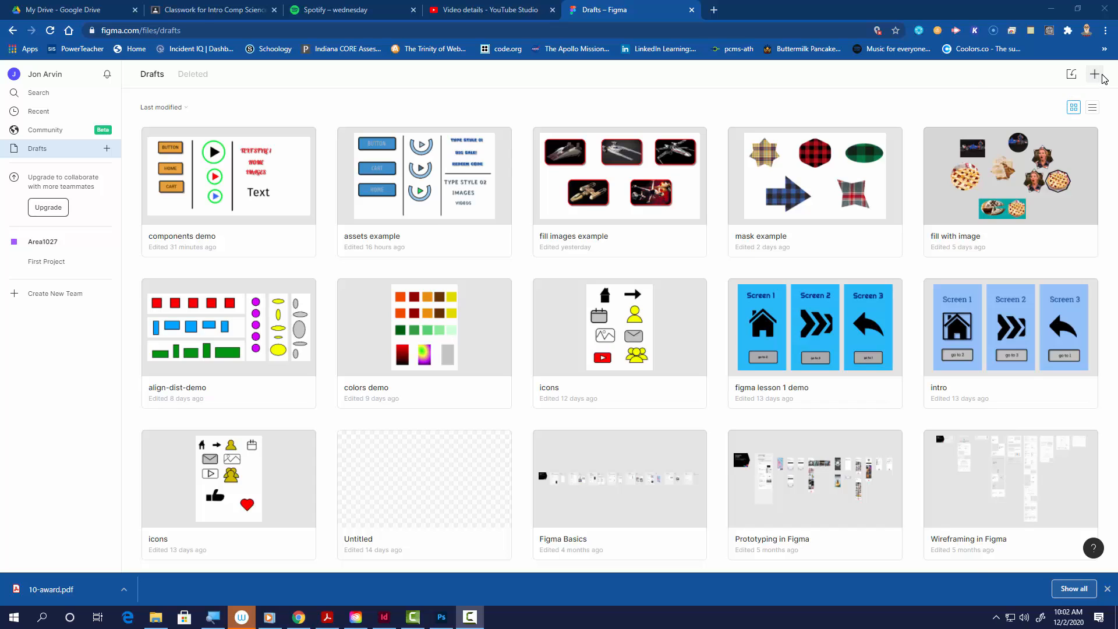
Step: Create a new design file containing three iPhone 8 frames side by side
click(1094, 74)
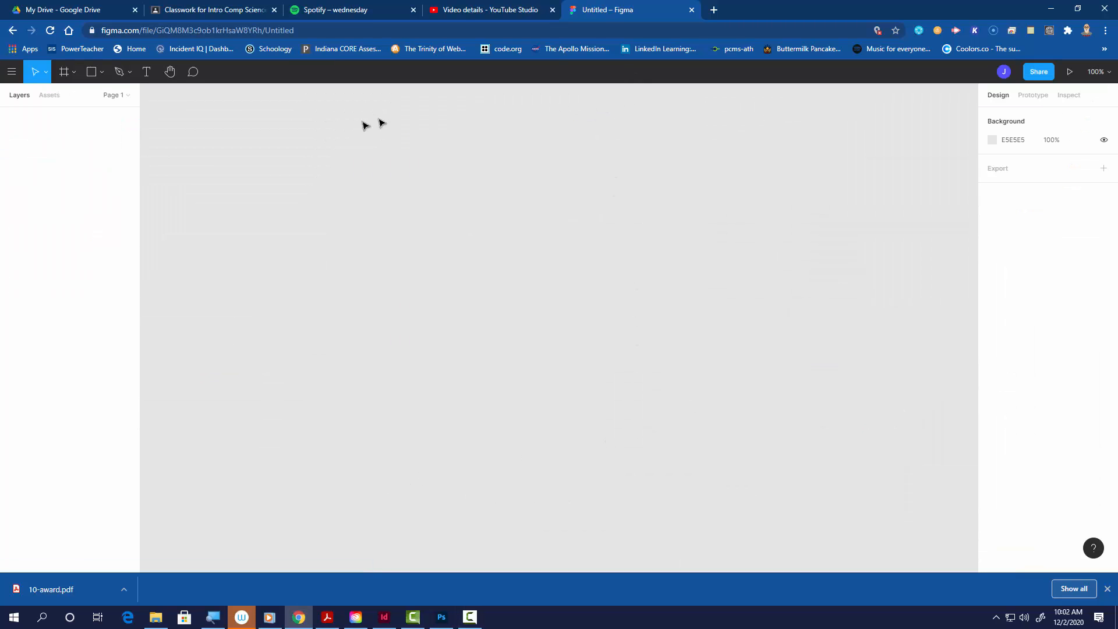
click(64, 72)
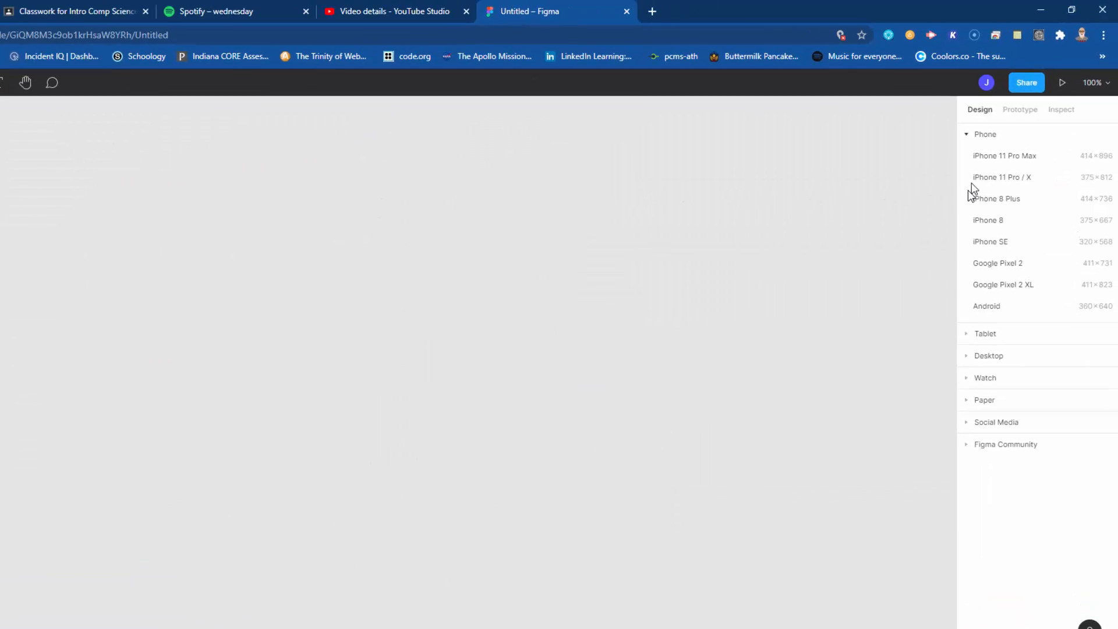
click(999, 117)
click(999, 117)
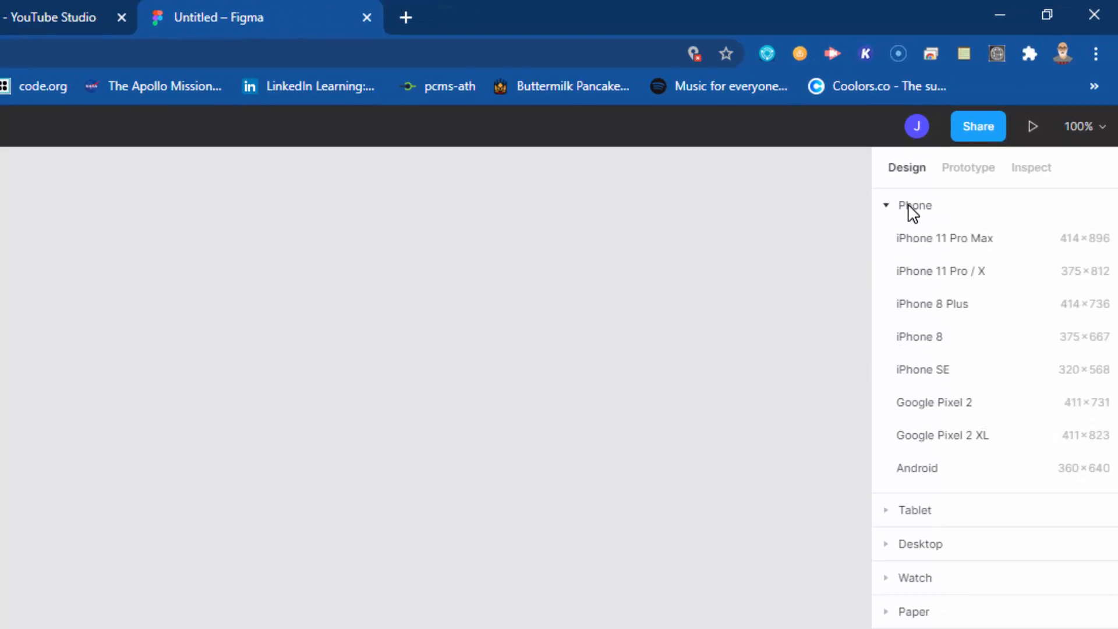
click(927, 342)
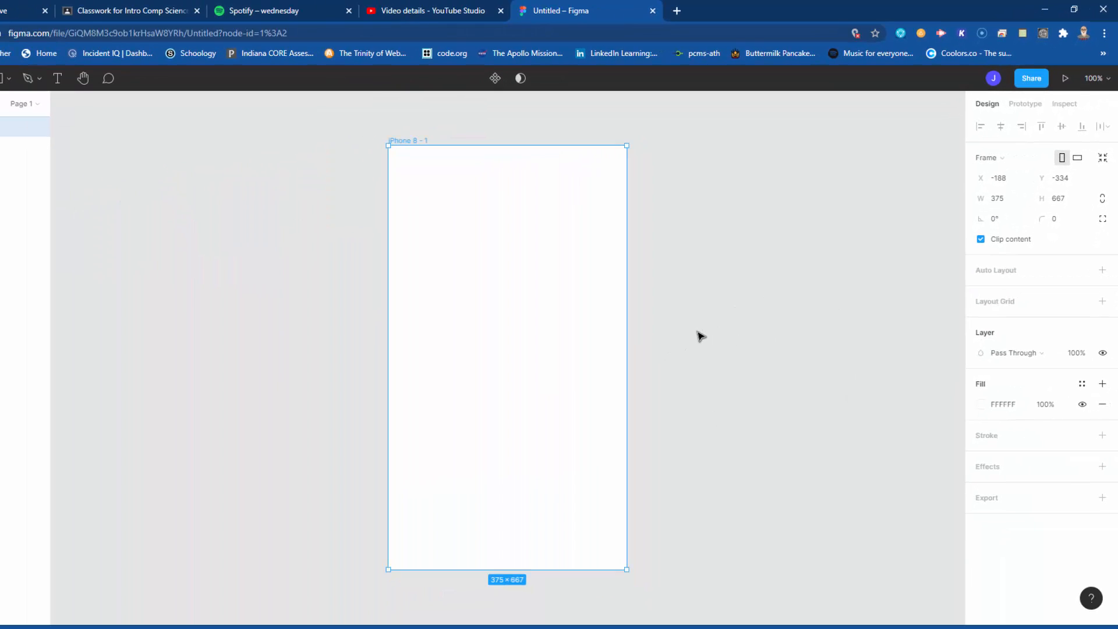
drag(542, 347, 833, 348)
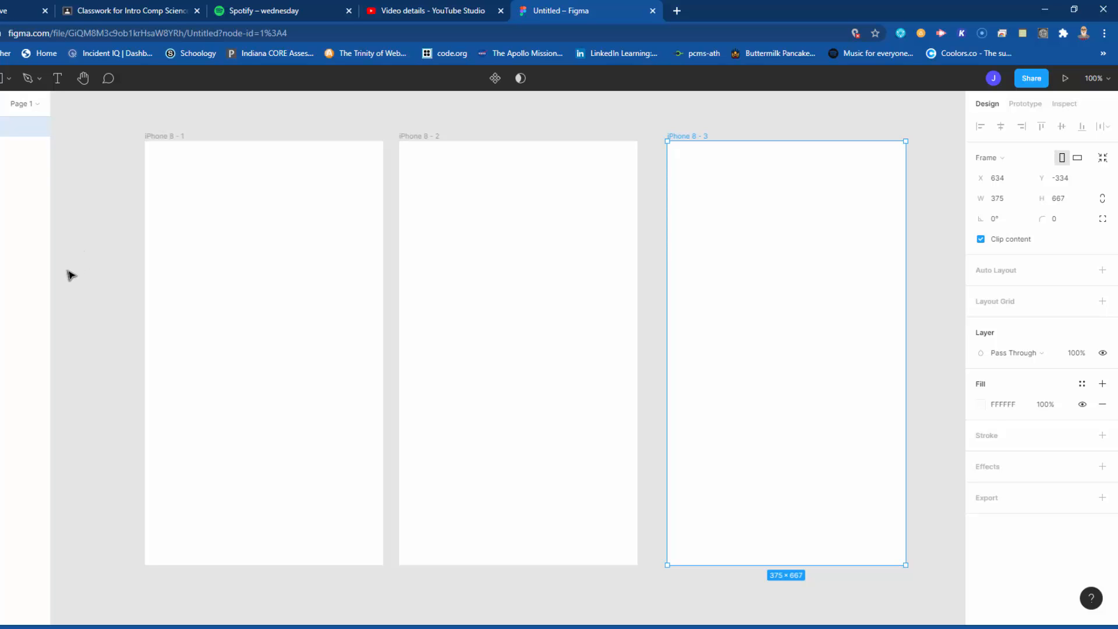
Step: Fill the first iPhone 8 frame with the light blue colour 78A5FB
click(209, 333)
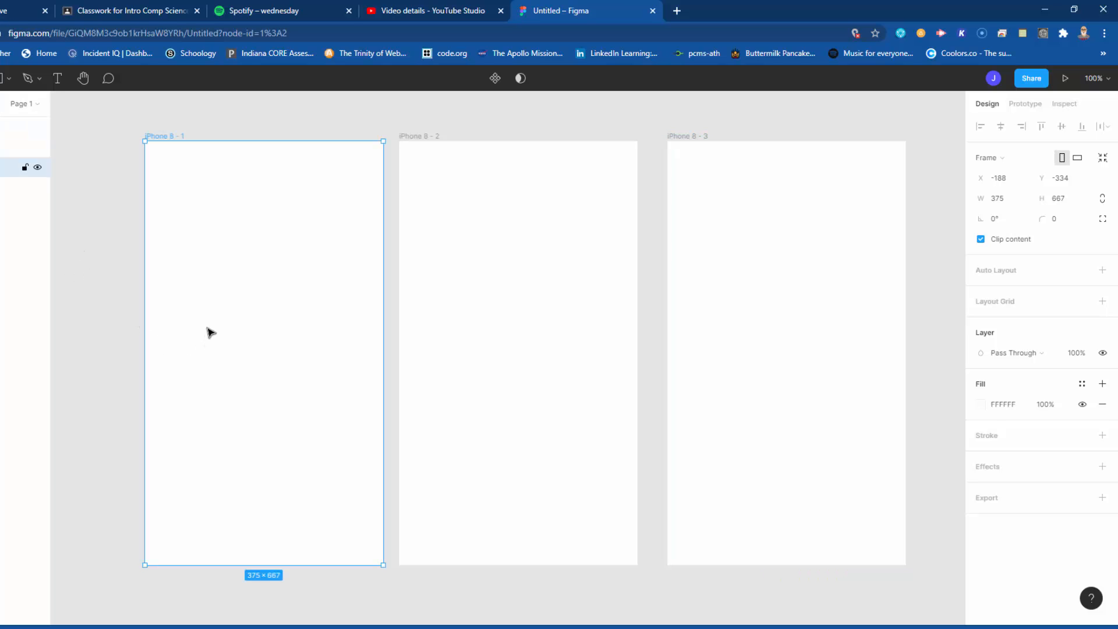
click(982, 405)
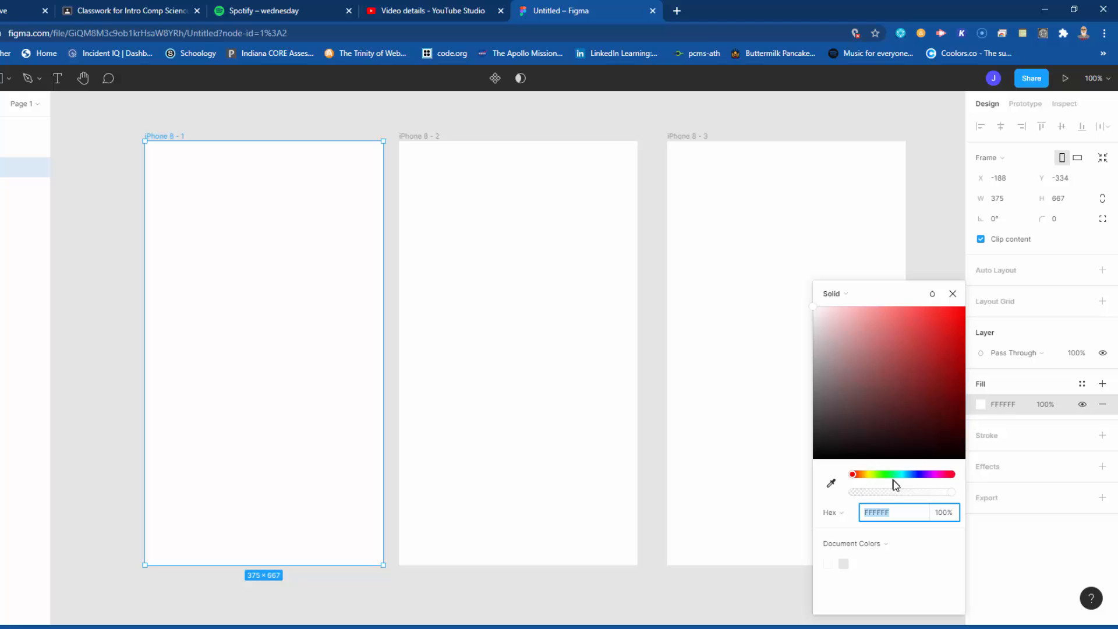
drag(876, 474, 912, 474)
drag(916, 435, 892, 310)
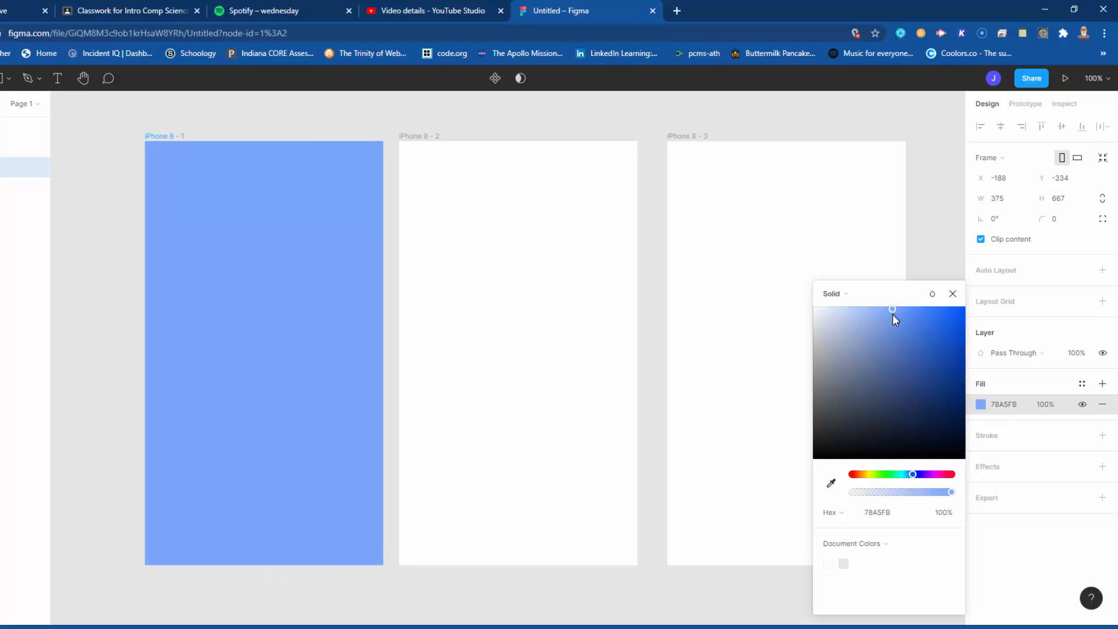
click(952, 293)
Step: Apply the same light blue 78A5FB from the document colours to the second and third frames
click(472, 376)
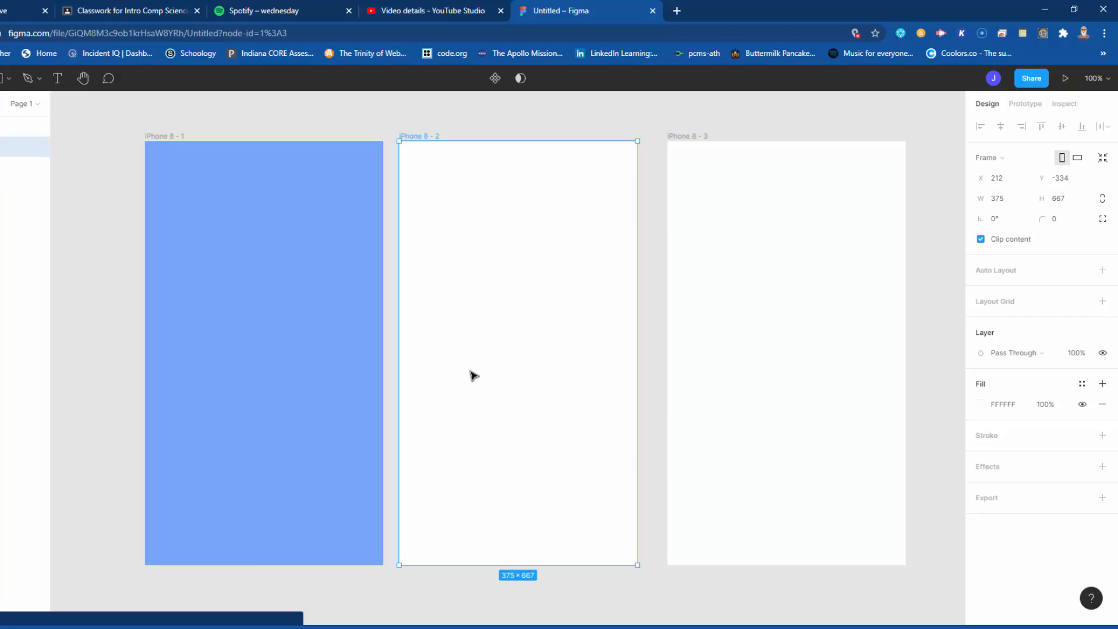
click(981, 404)
click(859, 563)
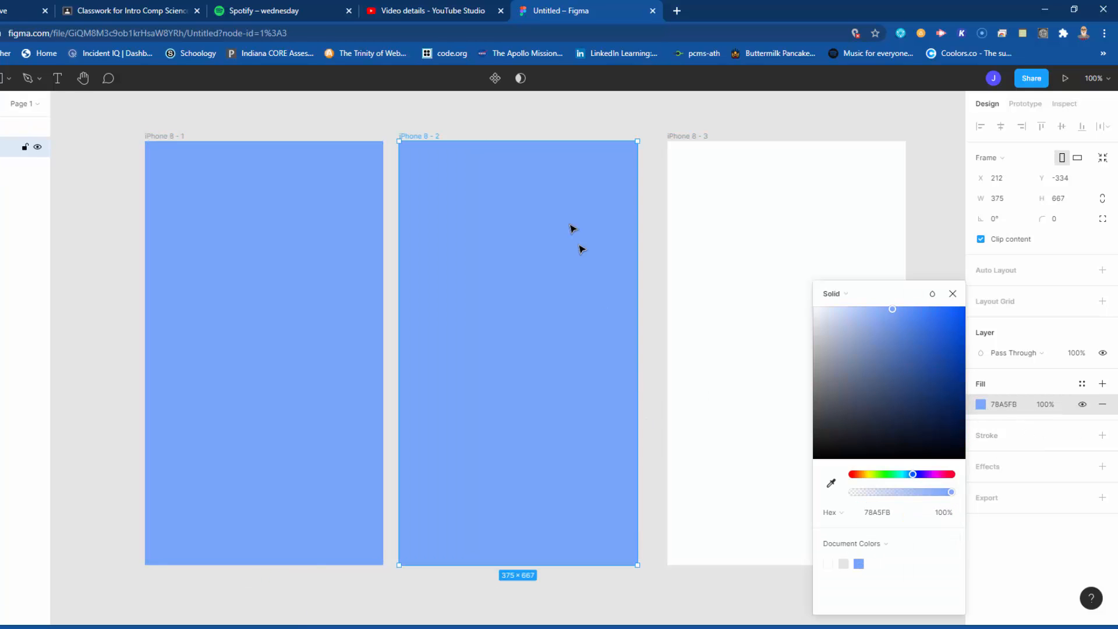
click(696, 224)
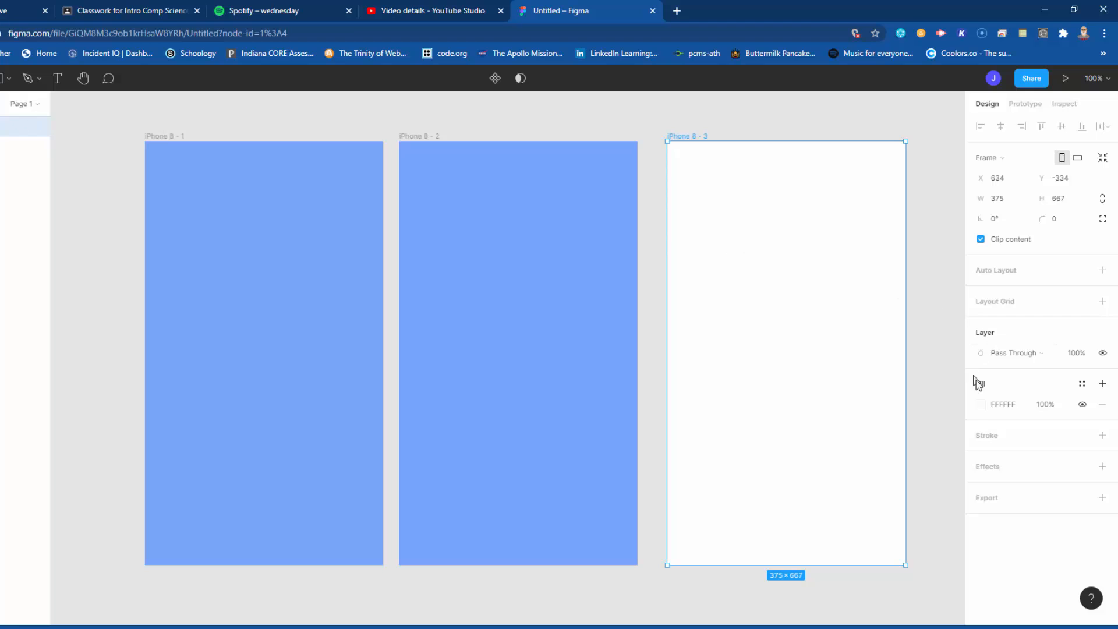
click(981, 404)
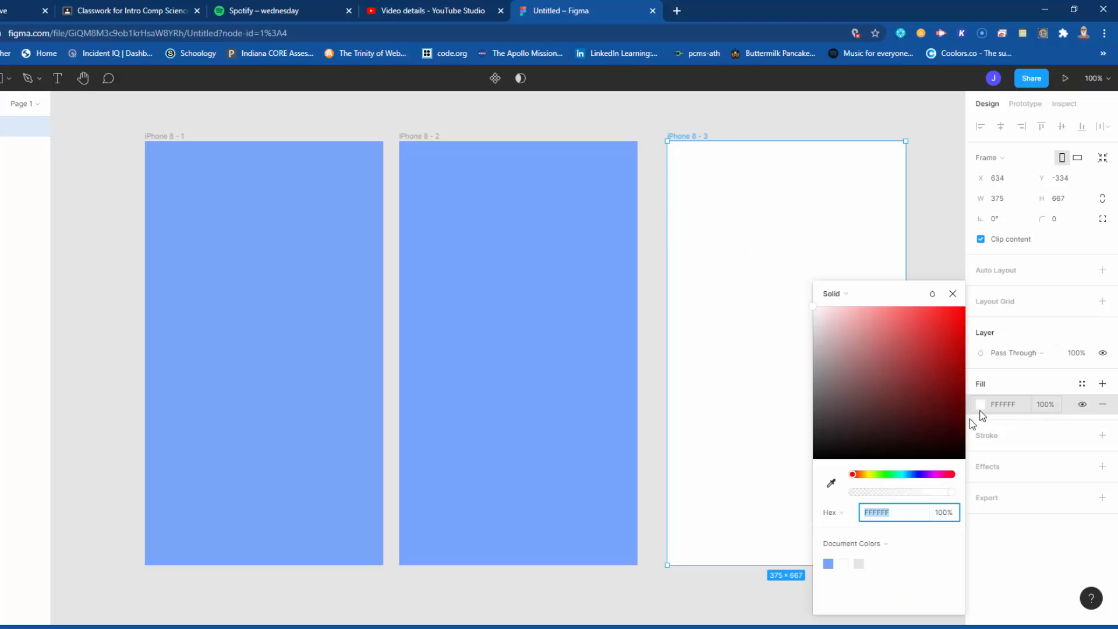
click(829, 564)
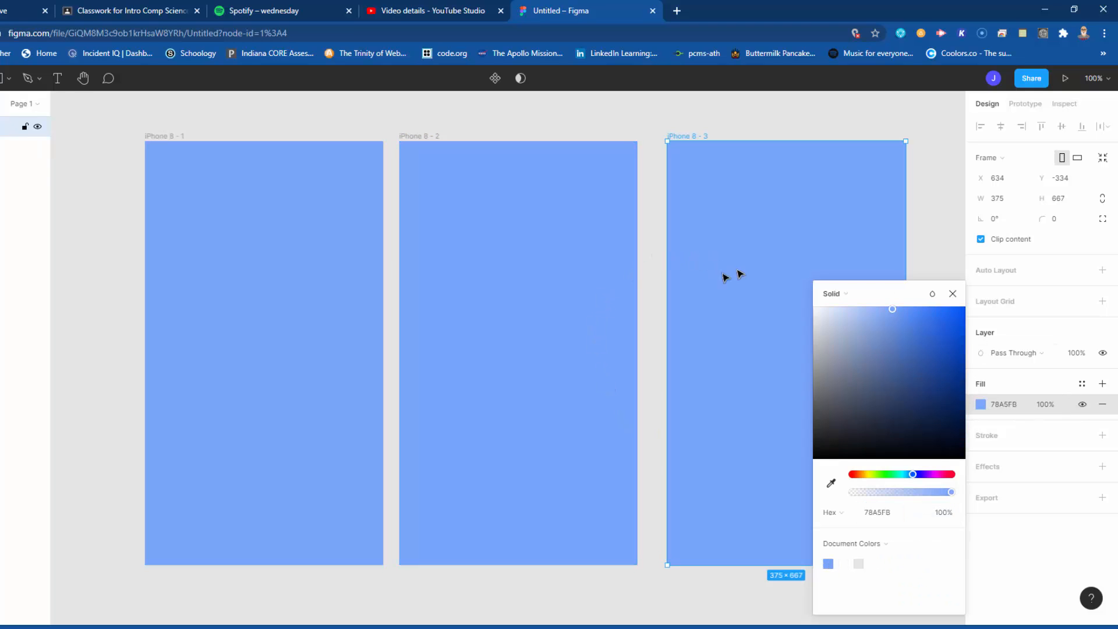
click(85, 275)
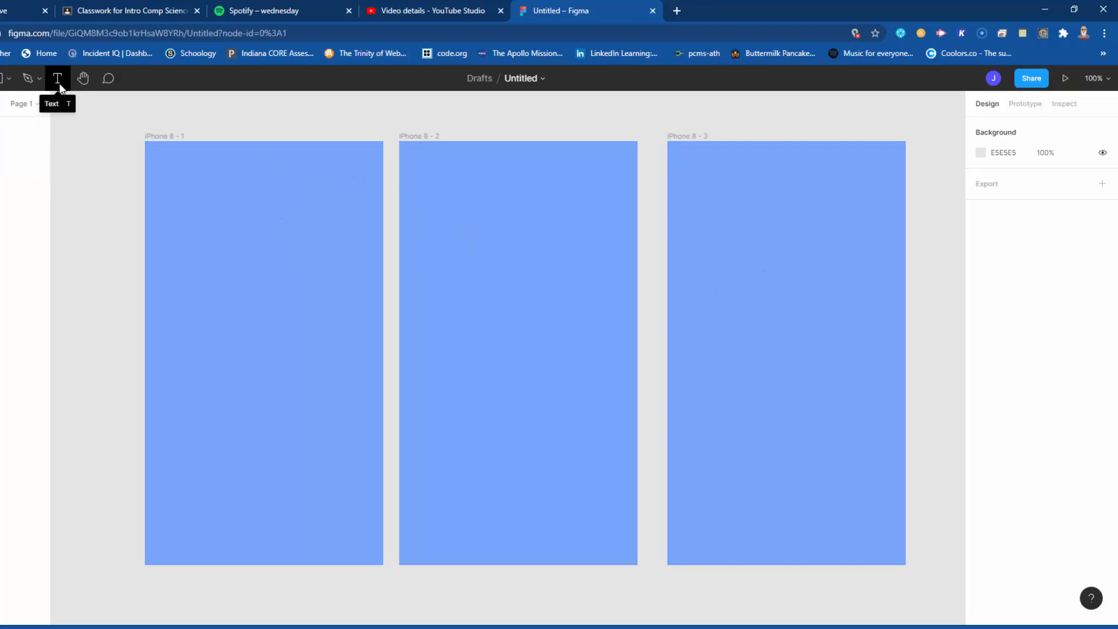
Step: Add the text "1" at size 96 in the upper part of the first frame
click(56, 82)
click(201, 232)
text(1)
key(Escape)
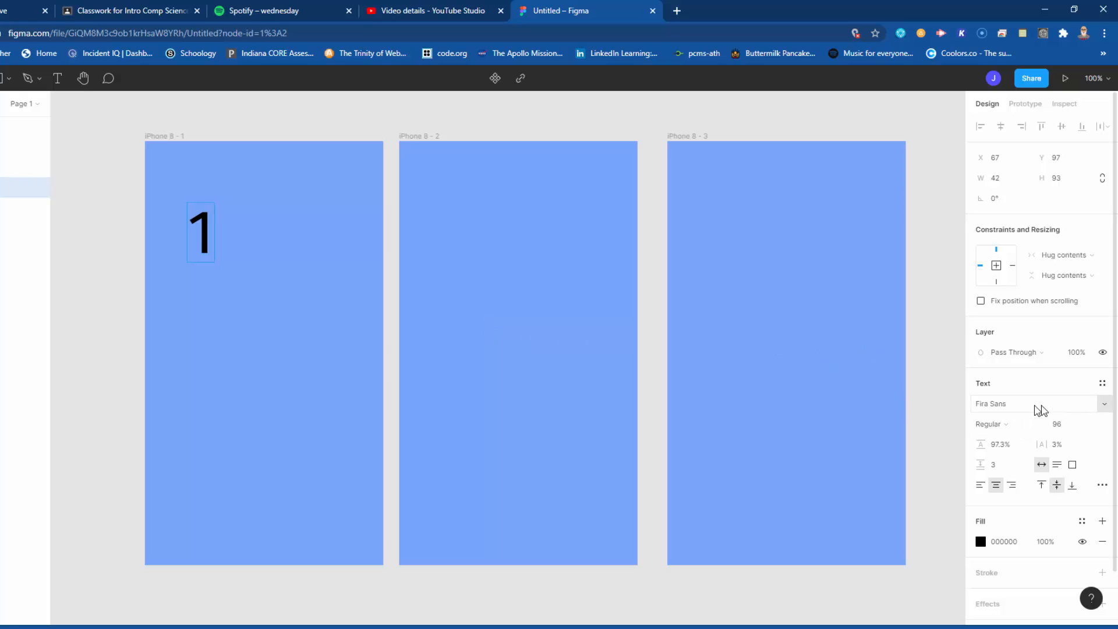
click(1089, 424)
click(1092, 429)
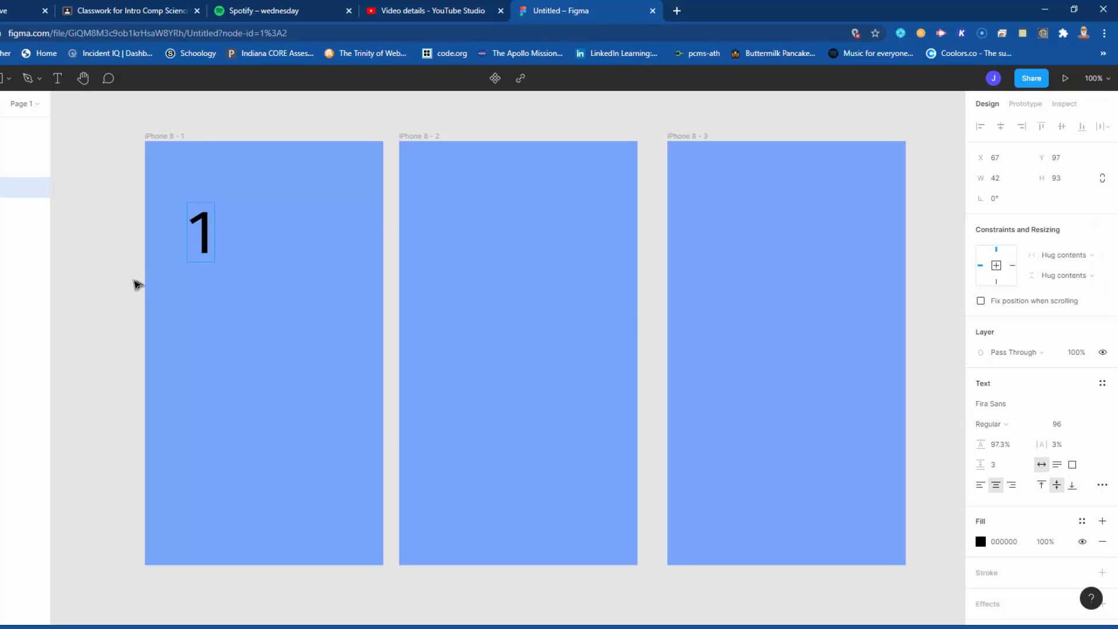
key(Escape)
Step: Place the number near the top centre of all three frames and change the second and third copies to 2 and 3
drag(204, 245, 786, 187)
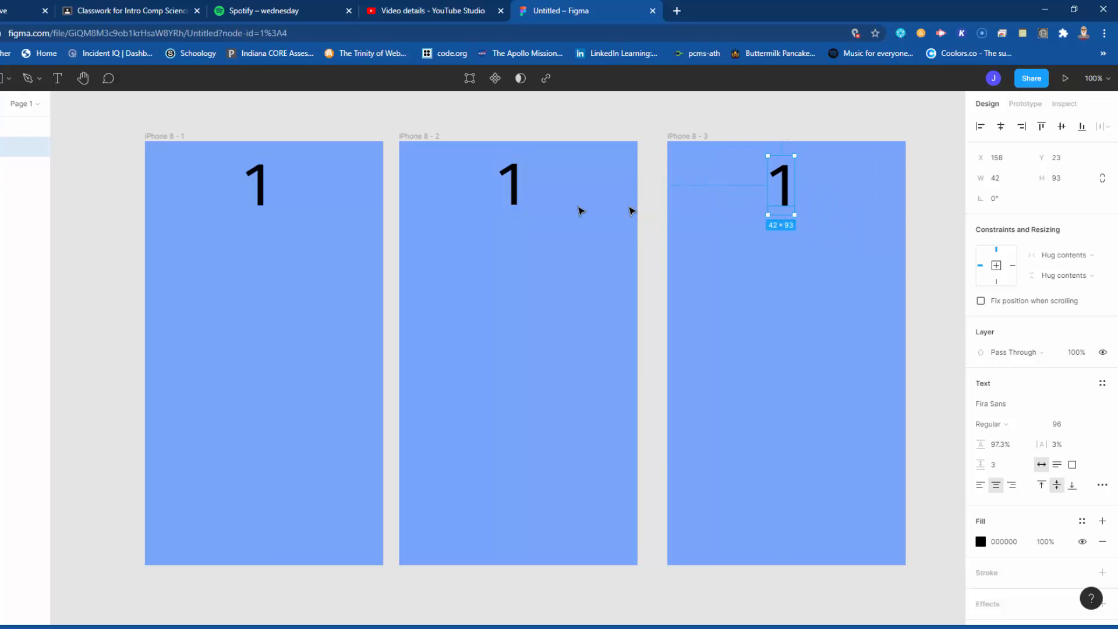
double_click(515, 188)
text(2)
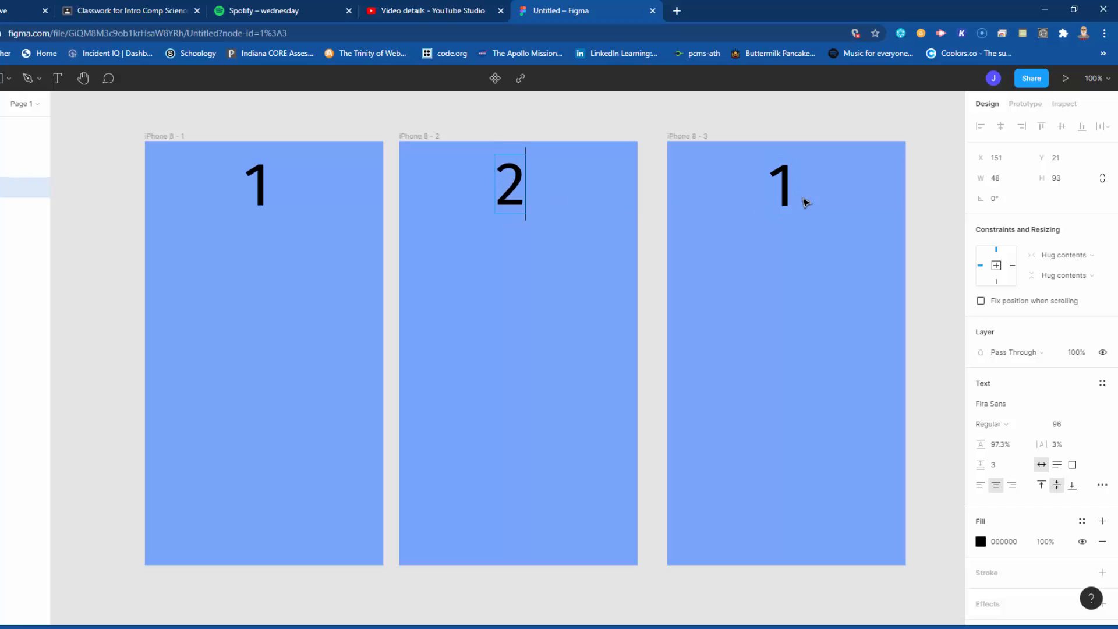
double_click(780, 192)
text(3)
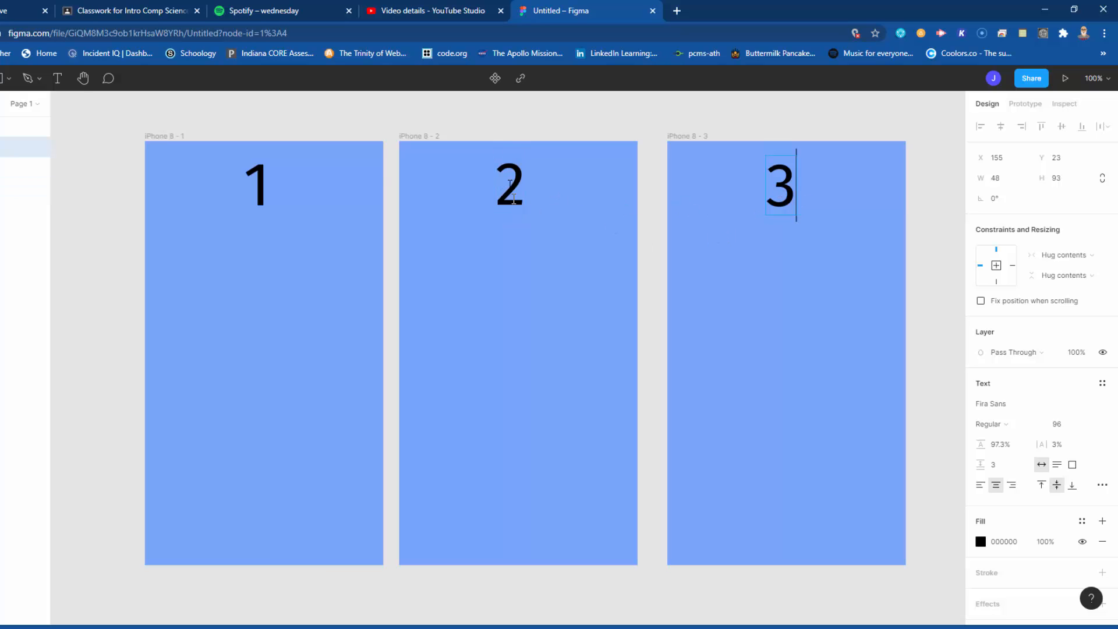
key(Escape)
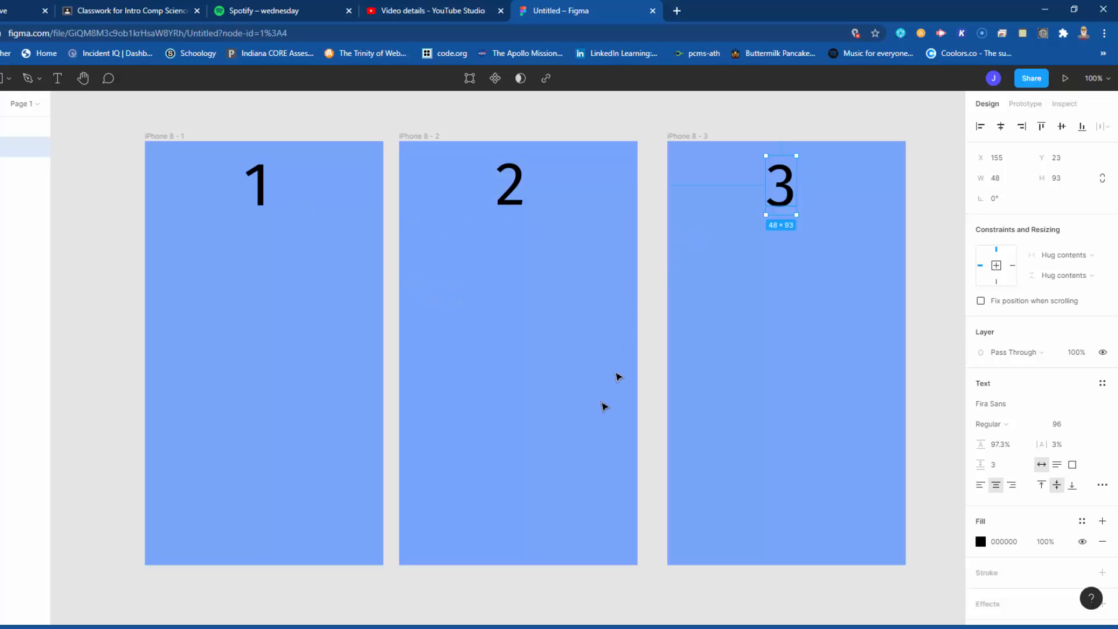
click(96, 434)
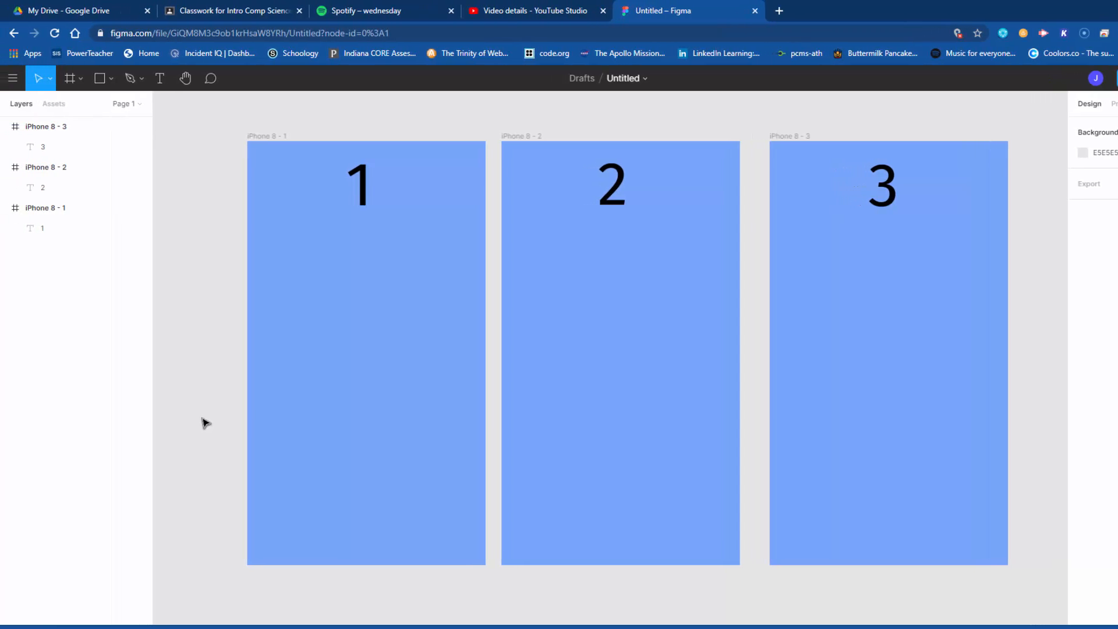
Step: Draw a rectangle button of about 162 × 61 with fully rounded ends near the bottom centre of the first frame
click(109, 87)
click(90, 105)
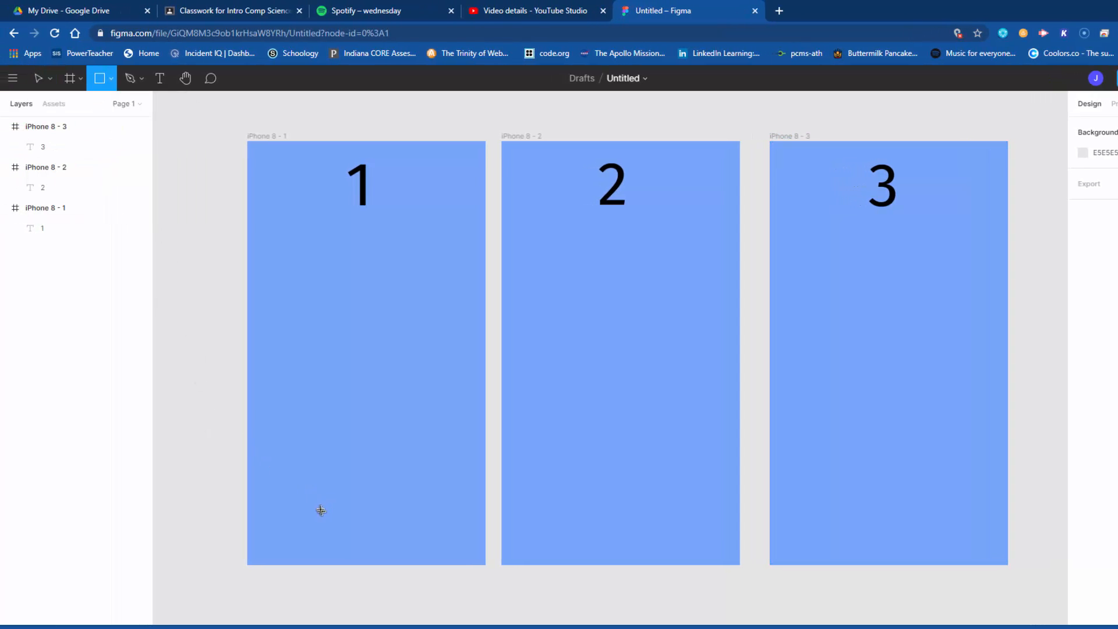
drag(320, 503, 1016, 299)
key(plus)
key(plus)
drag(503, 494, 926, 323)
drag(469, 406, 477, 173)
drag(468, 323, 608, 413)
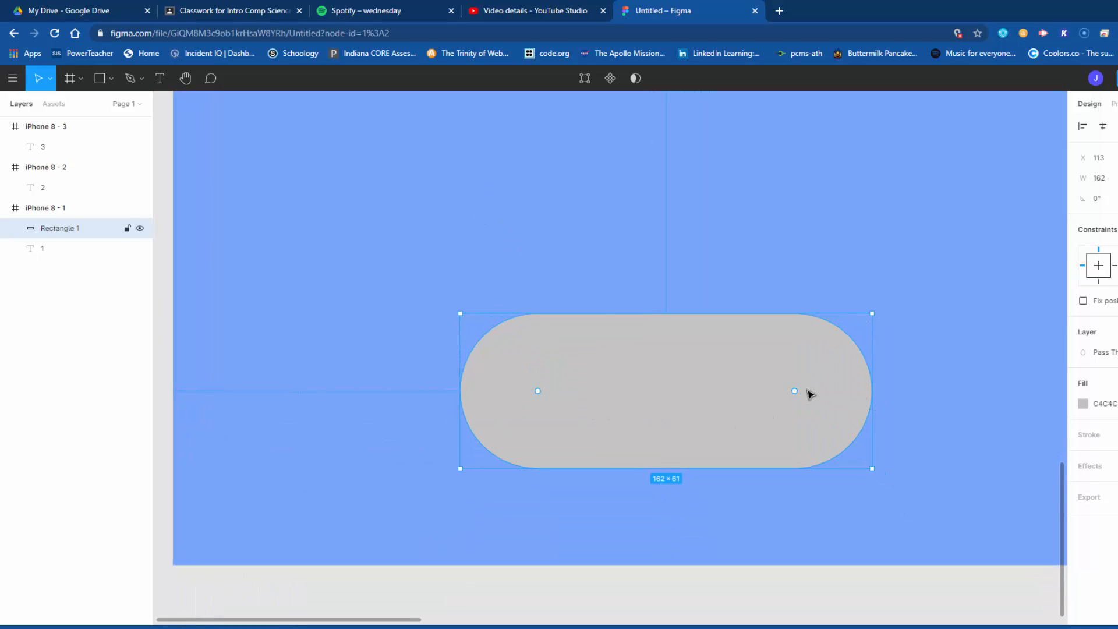
drag(736, 414, 720, 383)
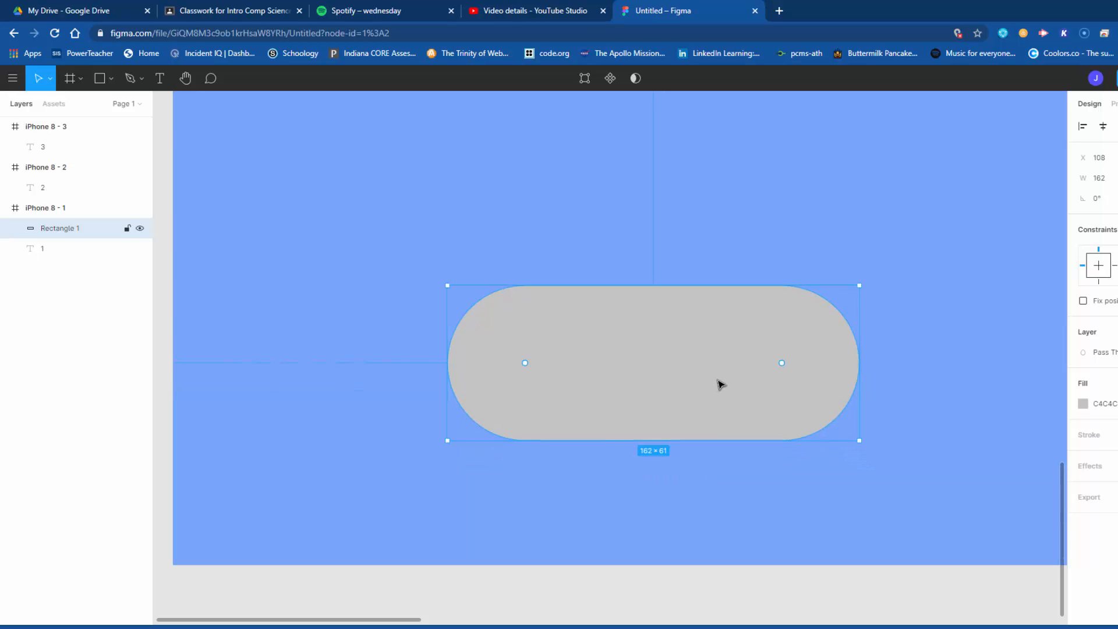
Step: Set the fill of the rounded button in the first frame to grey AEAEAE
key(minus)
key(minus)
key(minus)
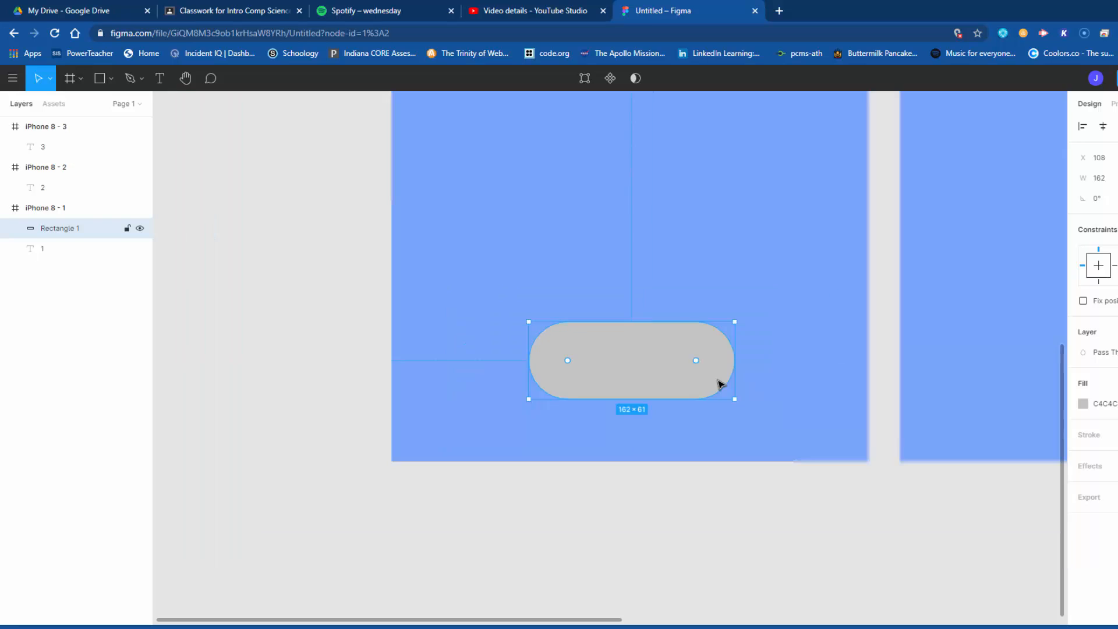
key(plus)
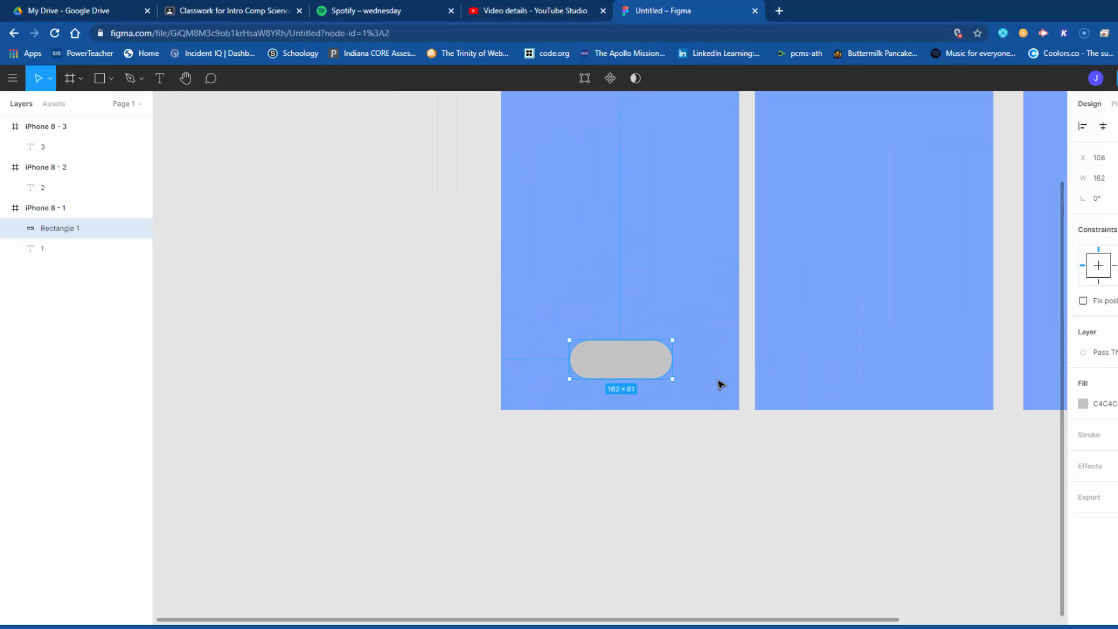
drag(716, 386, 541, 499)
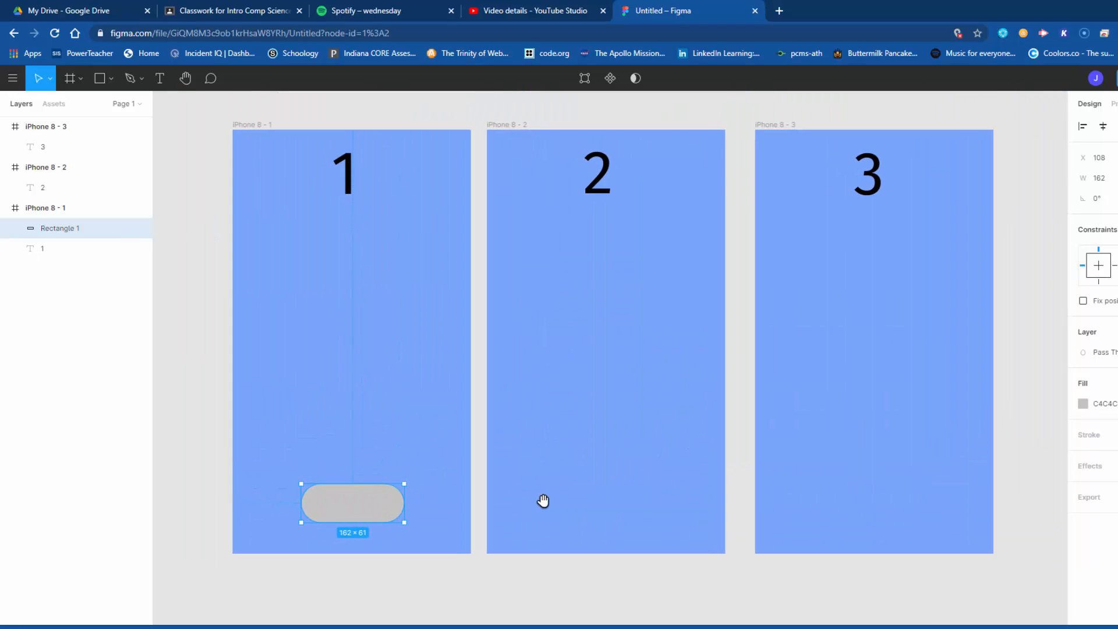
click(1076, 401)
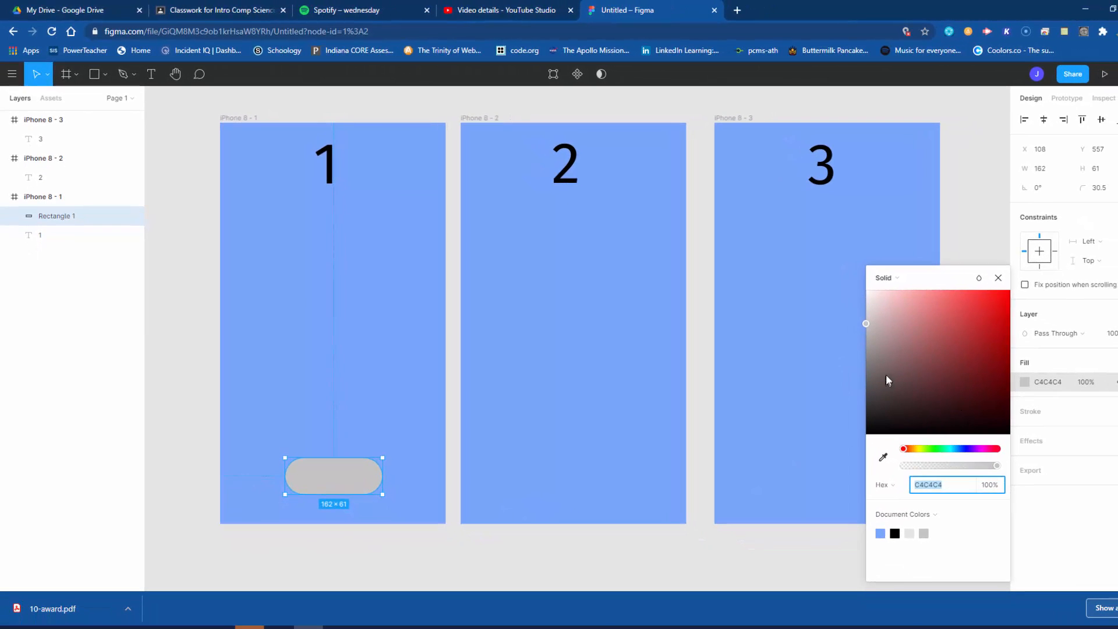
drag(886, 379, 865, 336)
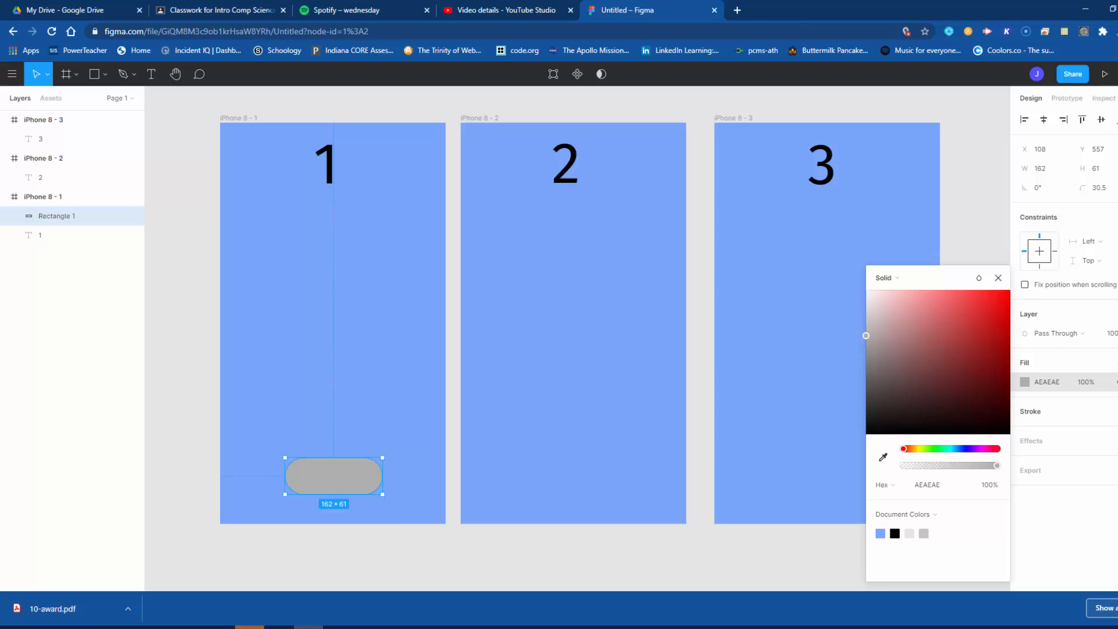
Step: Give the rounded button a dark blue 012B6B stroke with a thickness of 7
click(1110, 411)
click(1030, 432)
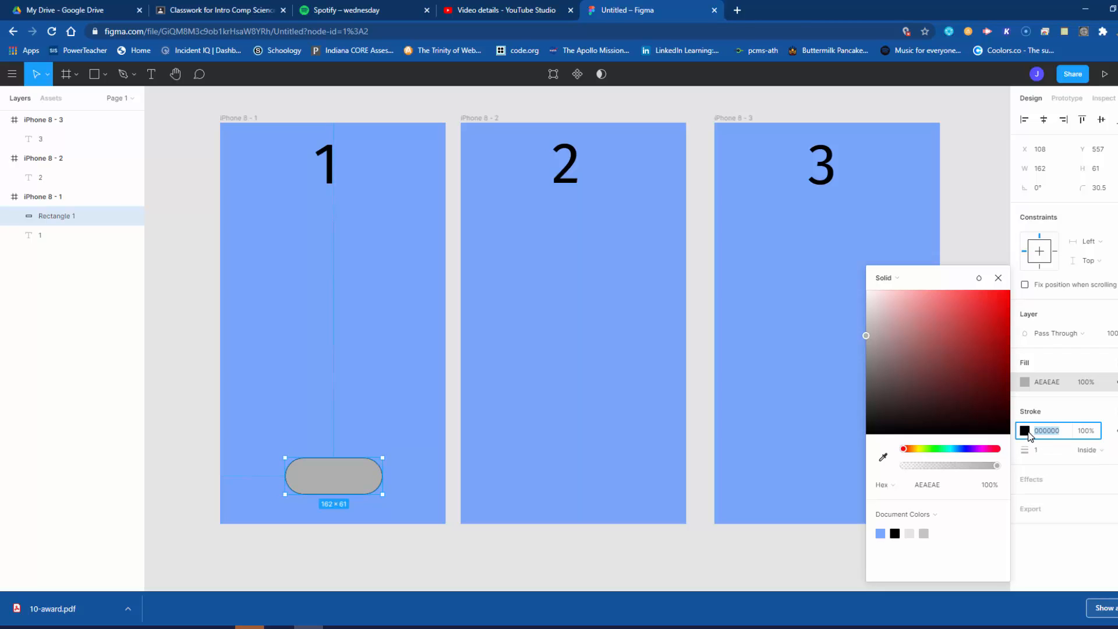
click(1025, 431)
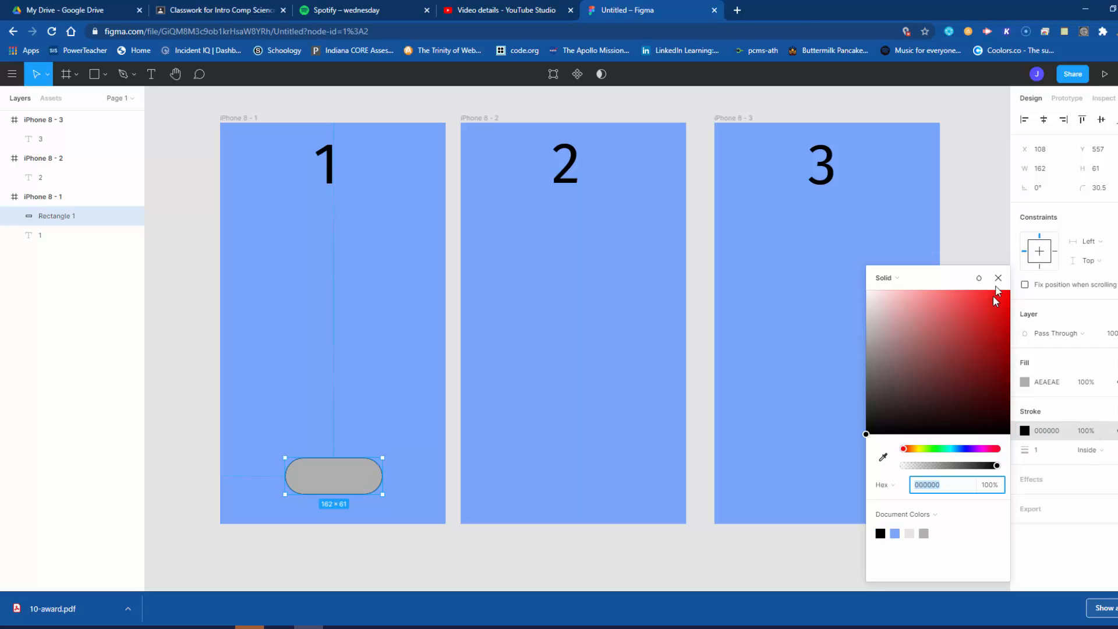
click(998, 278)
click(1024, 431)
click(968, 448)
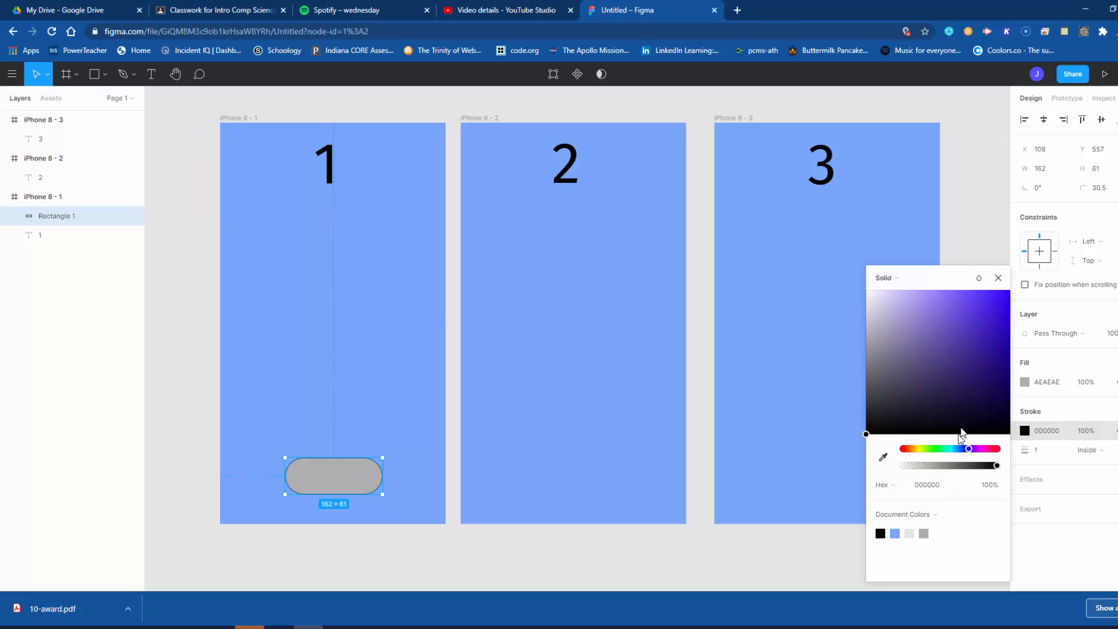
click(959, 449)
drag(990, 384, 1009, 373)
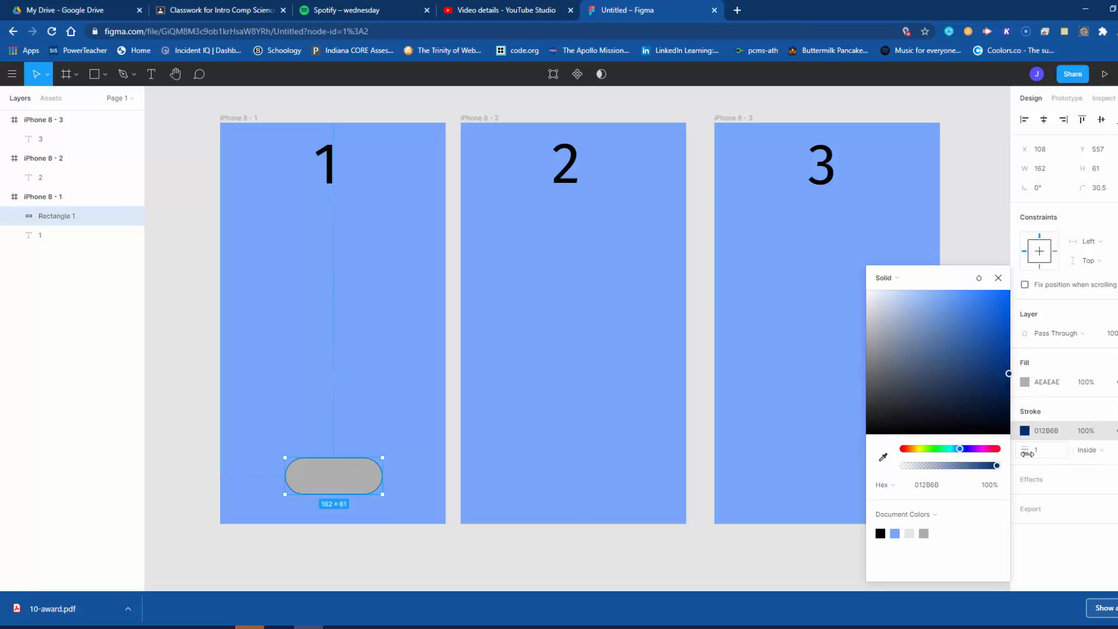
drag(1025, 450, 1034, 453)
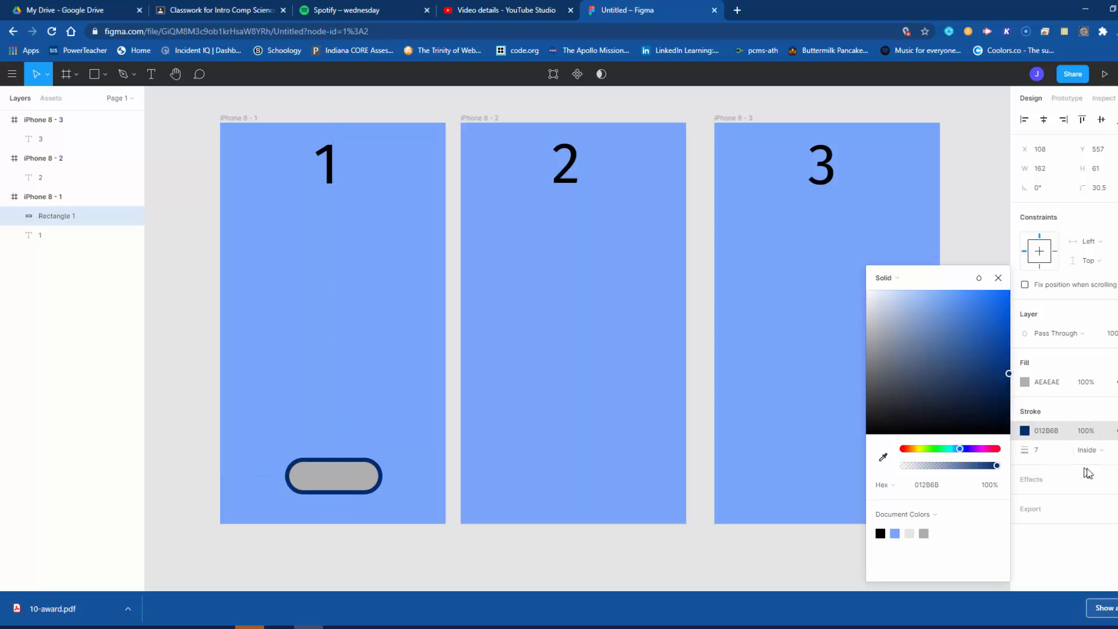
click(398, 547)
click(345, 492)
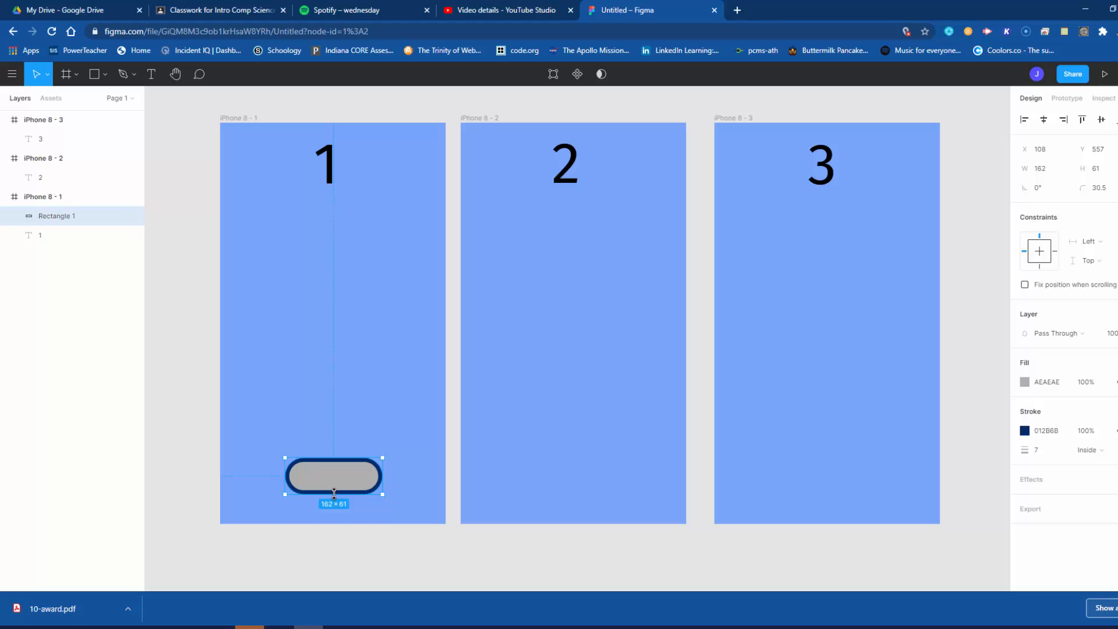
Step: Add the text NEXT just above the rounded button in the first frame
click(151, 74)
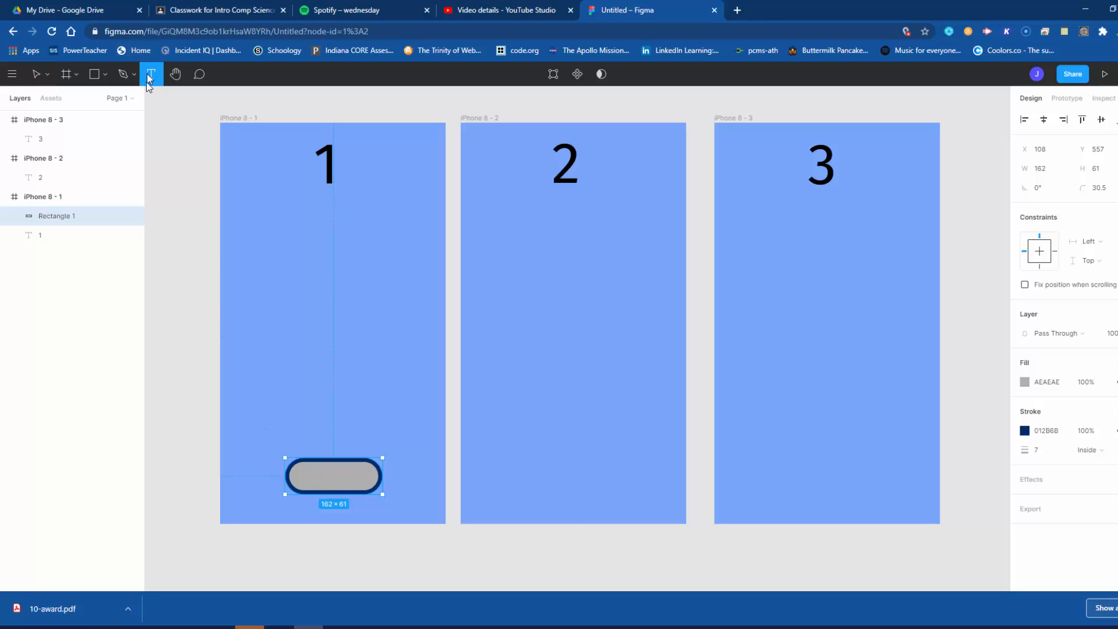
click(307, 428)
text(NEXT)
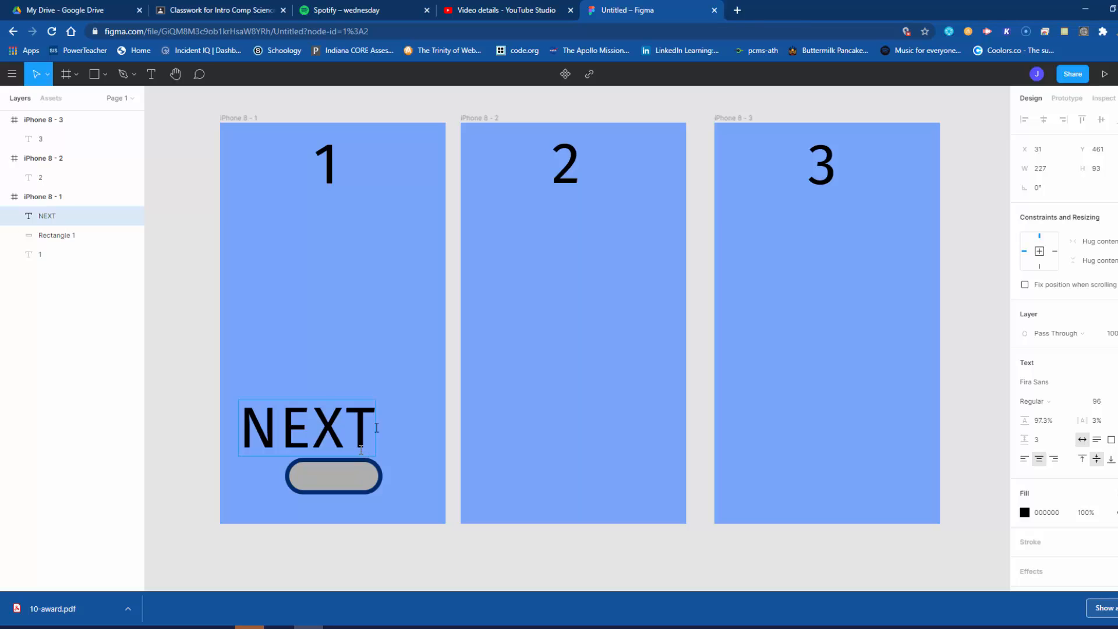
key(Escape)
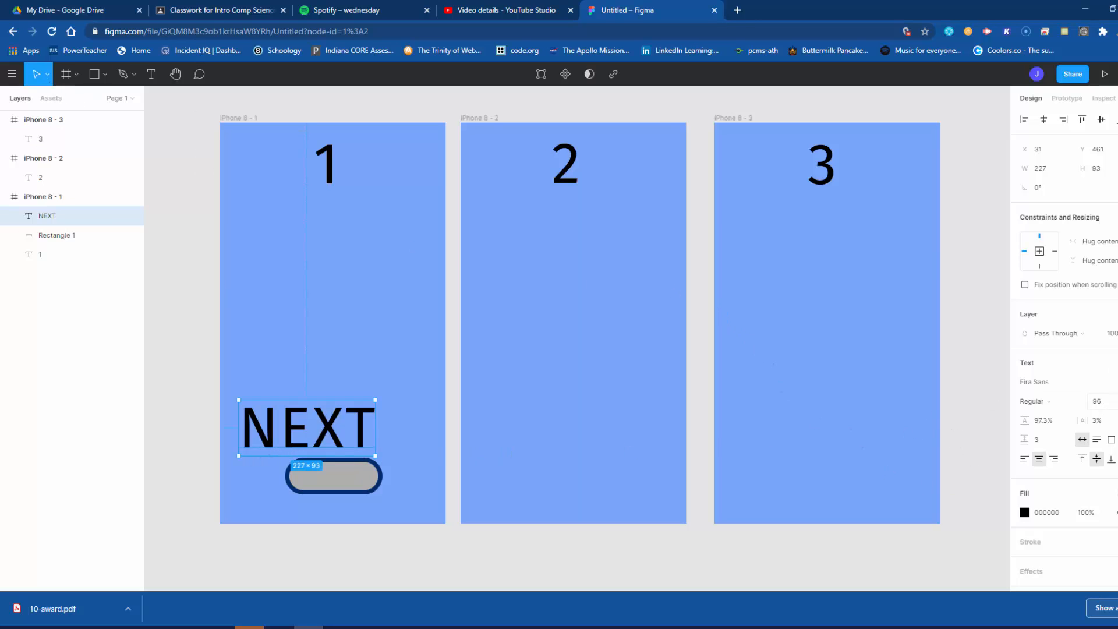
Step: Set the NEXT label's font size to 24 and centre it on the rounded button
click(1114, 402)
click(1110, 328)
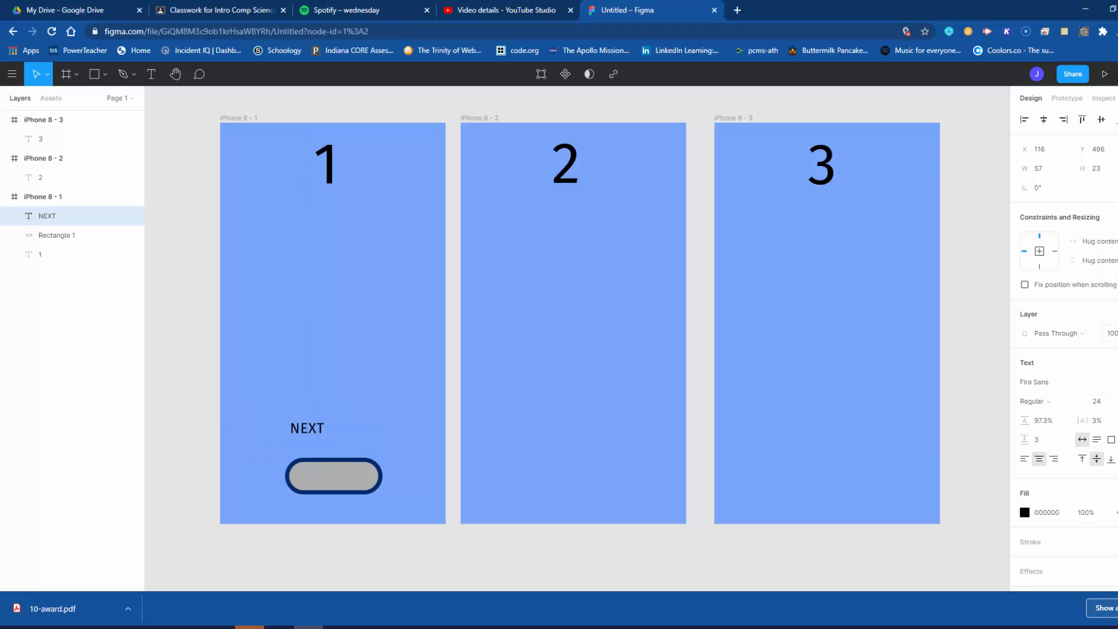
click(309, 538)
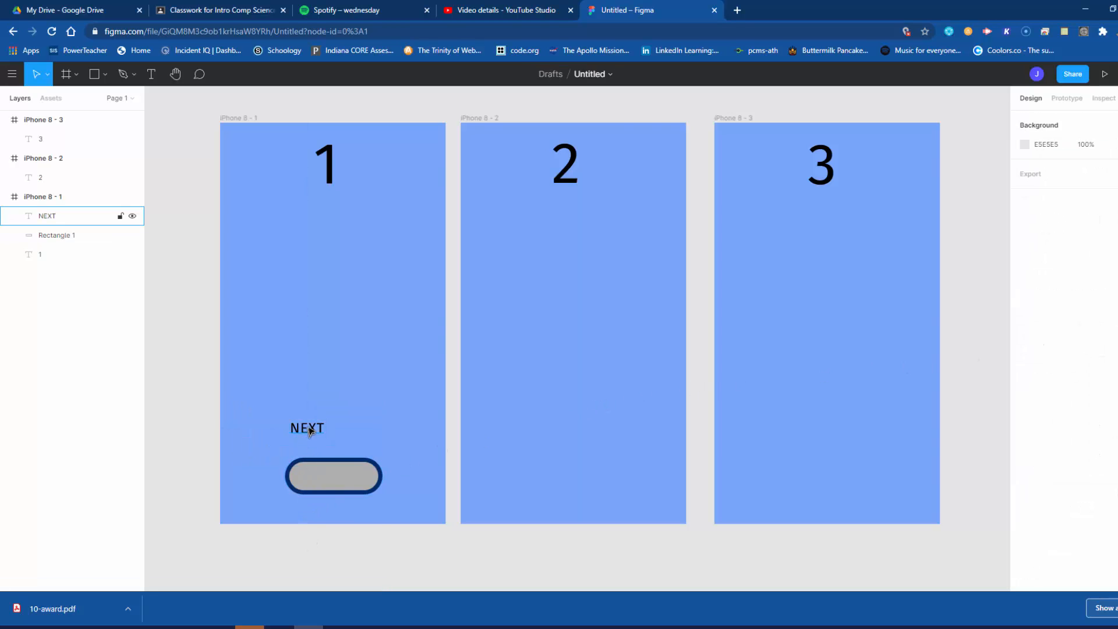
drag(306, 429, 337, 476)
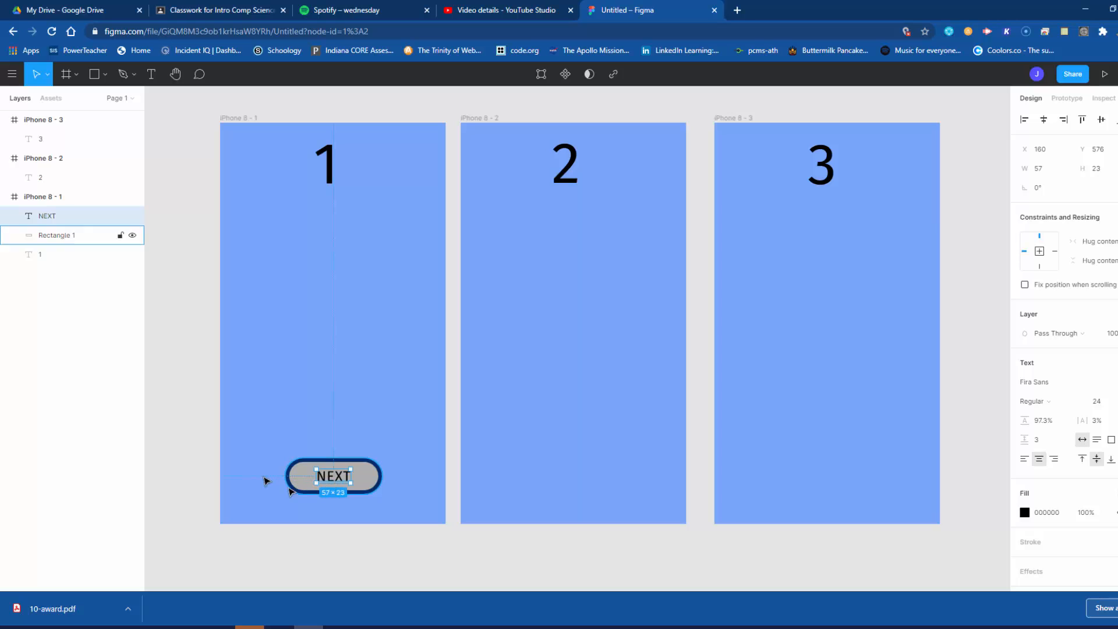
Step: Group the NEXT label with its rounded button and copy the group to the bottom centre of the second and third frames
drag(266, 444, 411, 512)
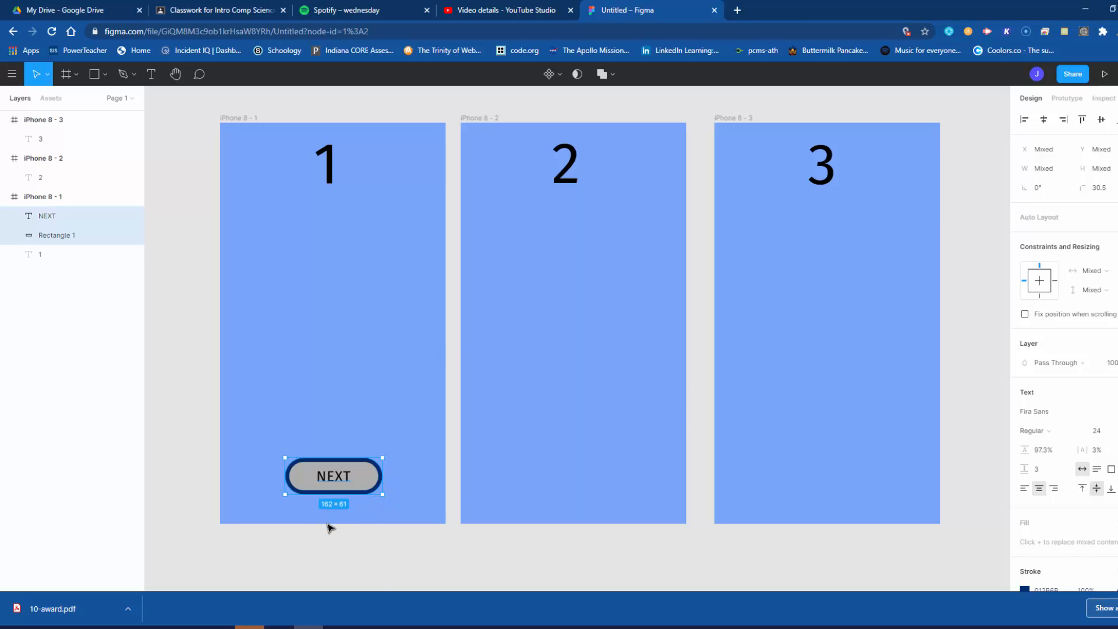
right_click(352, 490)
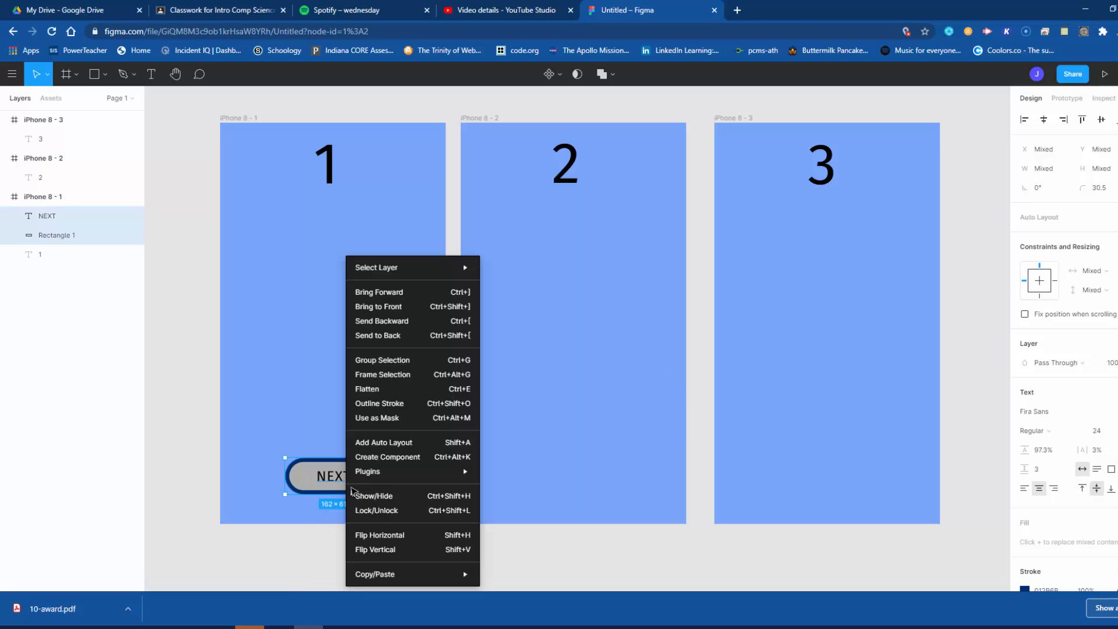
click(407, 362)
click(387, 552)
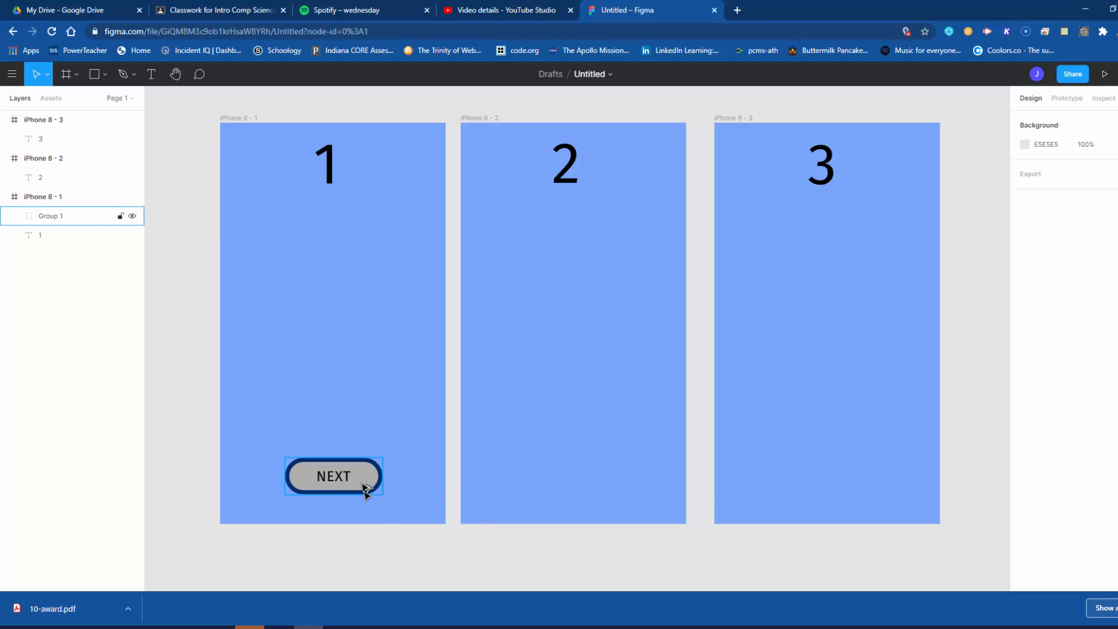
drag(362, 481, 853, 484)
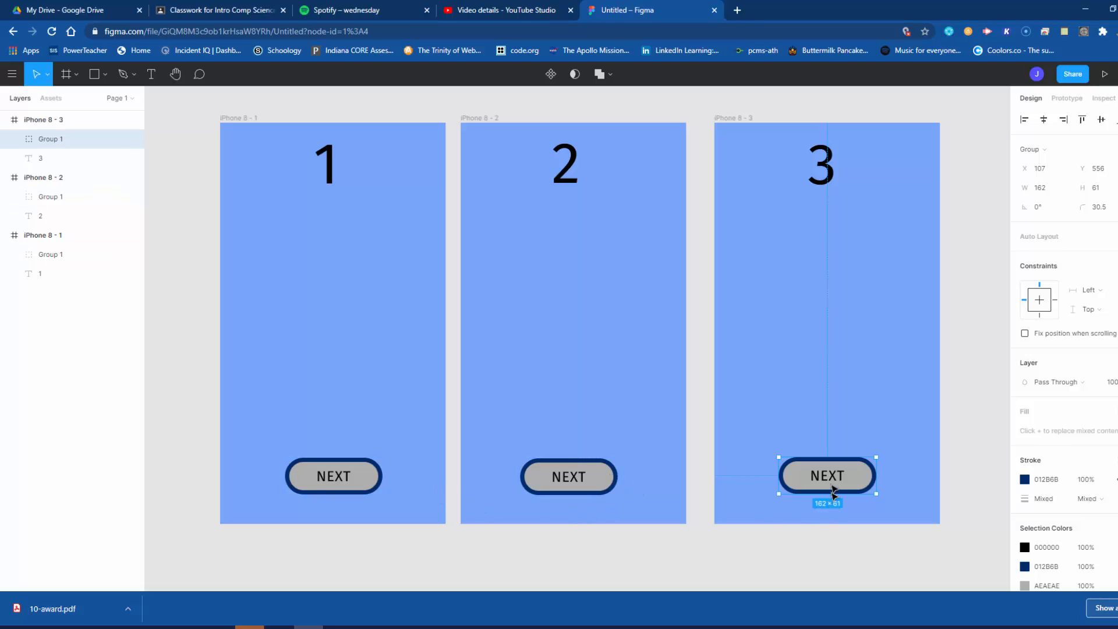
Step: Change the button label in the third frame to HOME
double_click(830, 478)
double_click(823, 479)
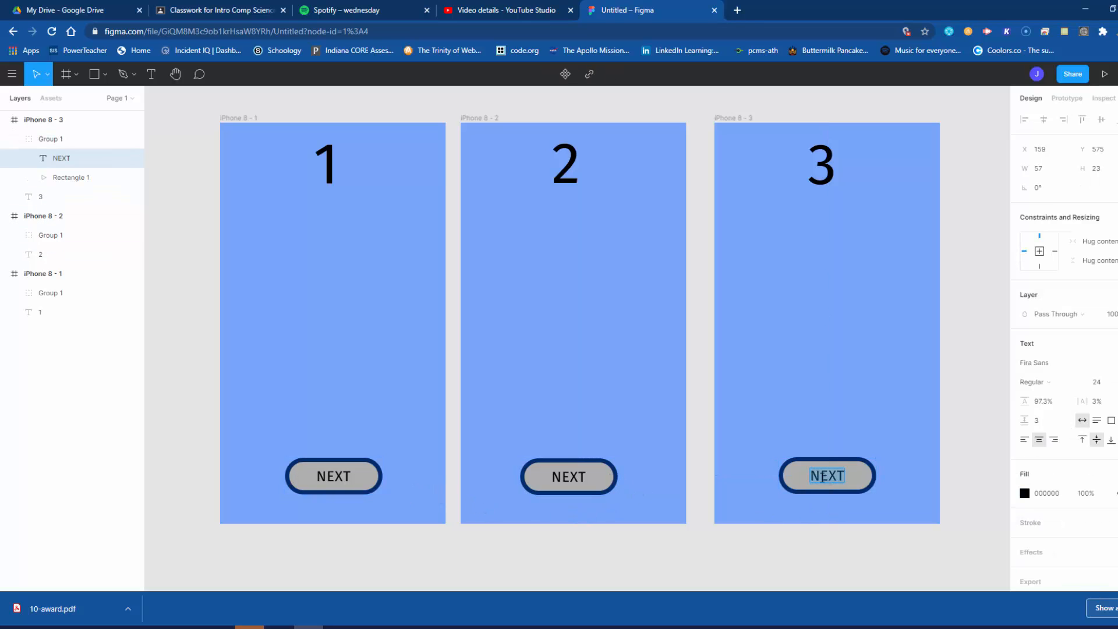
text(HOME)
key(Escape)
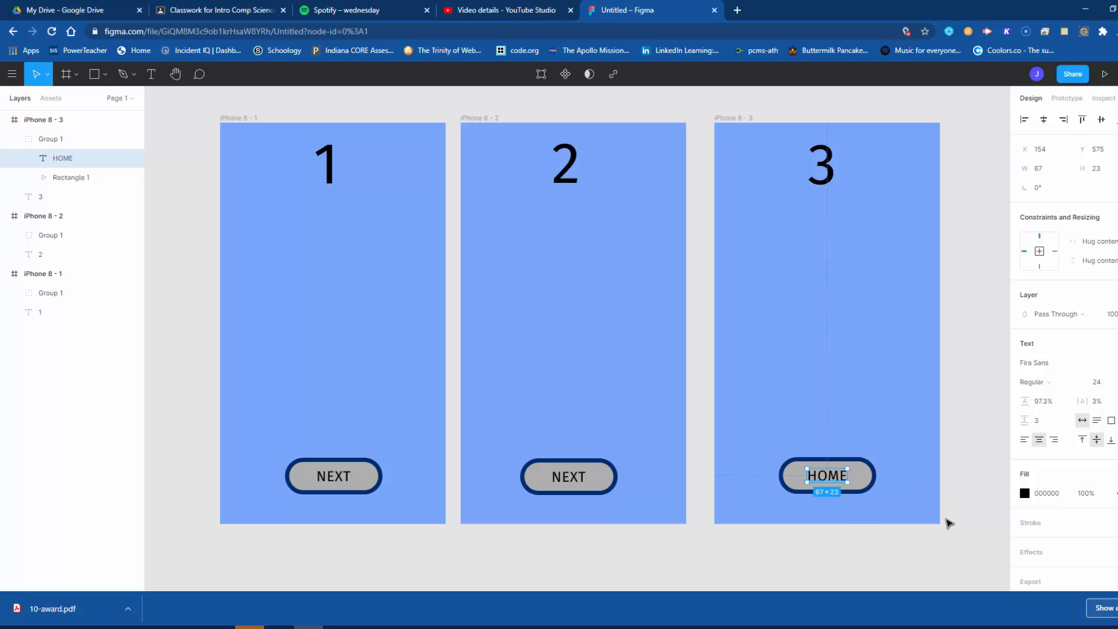
click(950, 525)
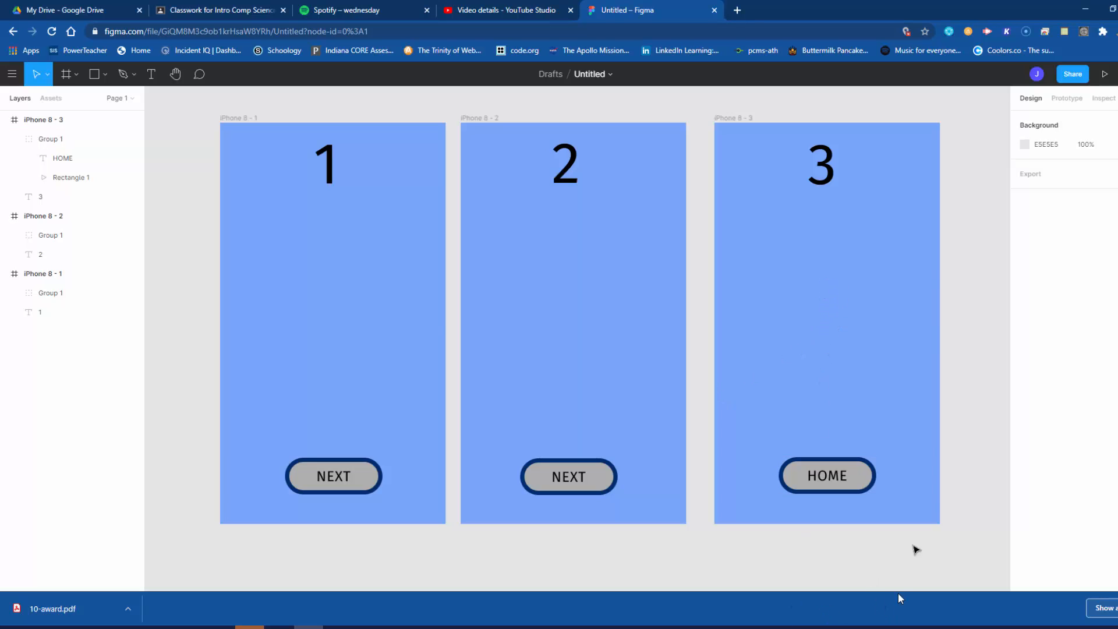
Step: Add a prototype connection from the first frame's NEXT button to the frame iPhone 8 - 2
click(1068, 100)
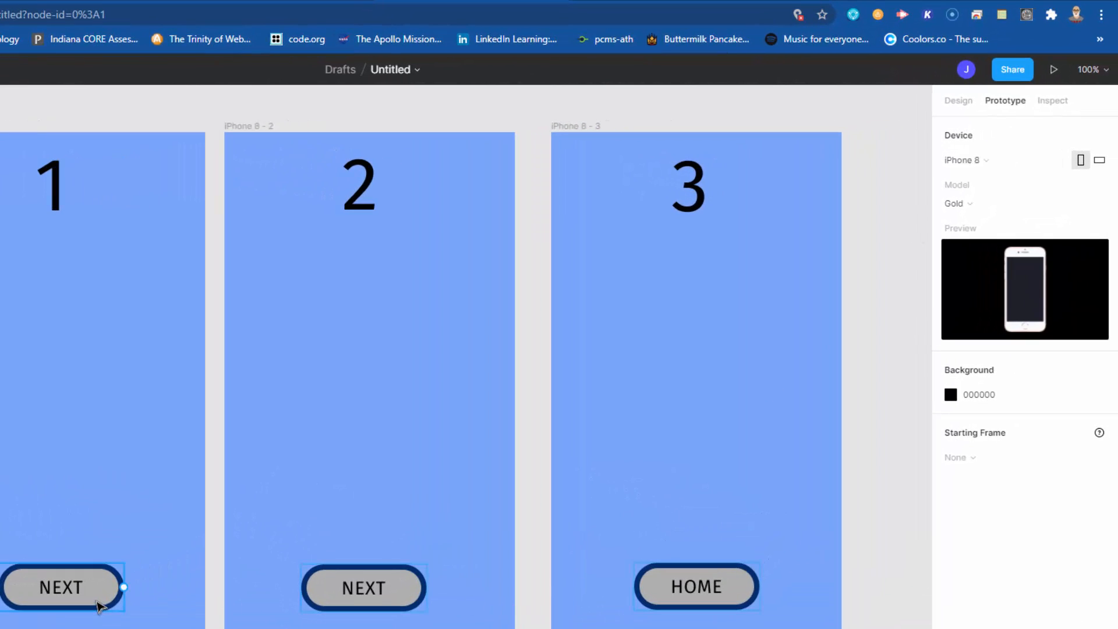
click(100, 607)
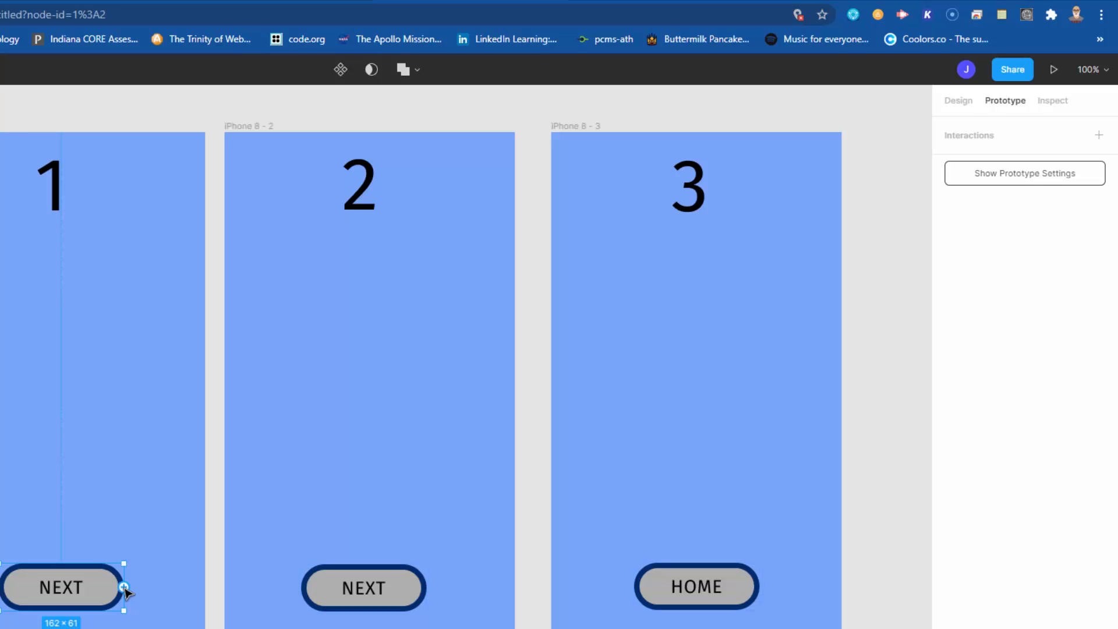
drag(123, 587, 238, 378)
Step: Connect the second frame's NEXT button to iPhone 8 - 3 and the HOME button to iPhone 8 - 1
click(345, 588)
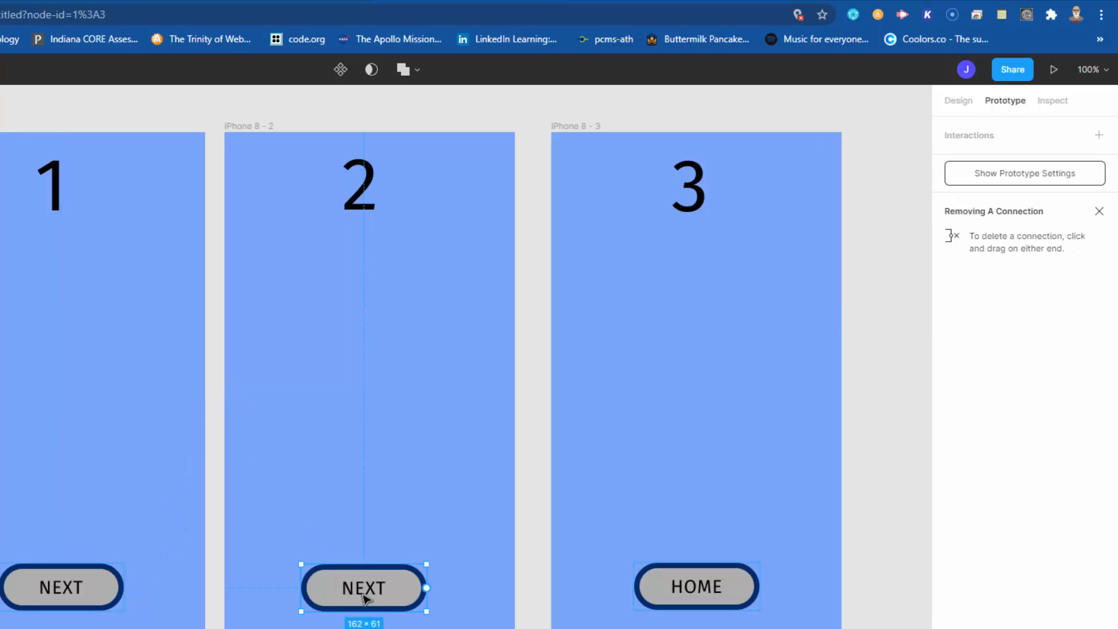
mouse_move(431, 589)
mouse_down()
mouse_move(513, 405)
mouse_move(561, 364)
mouse_up()
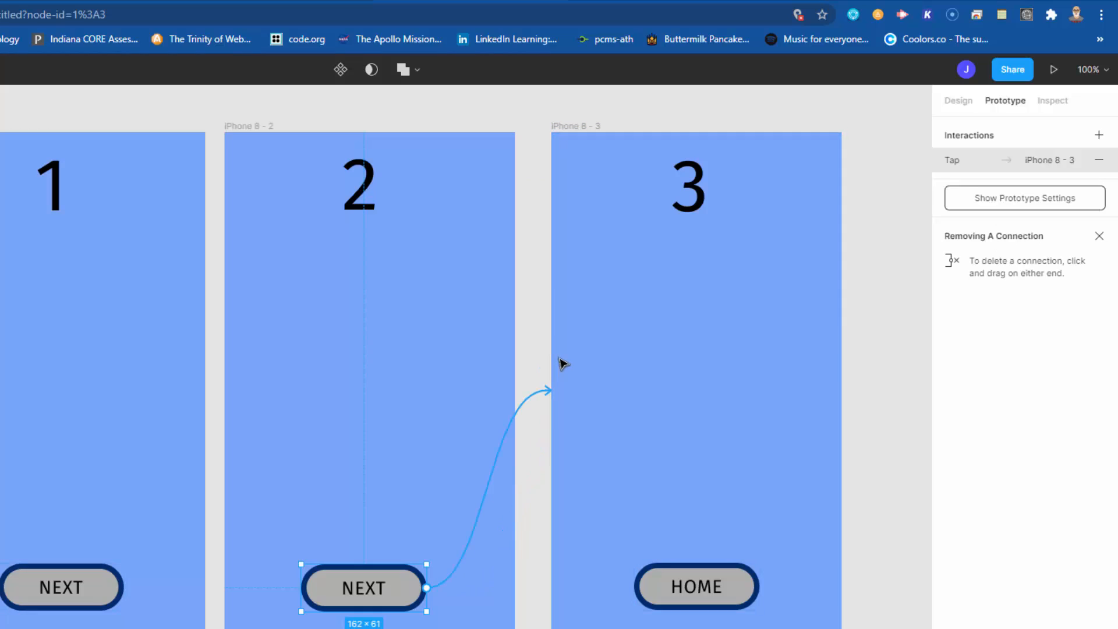
click(718, 600)
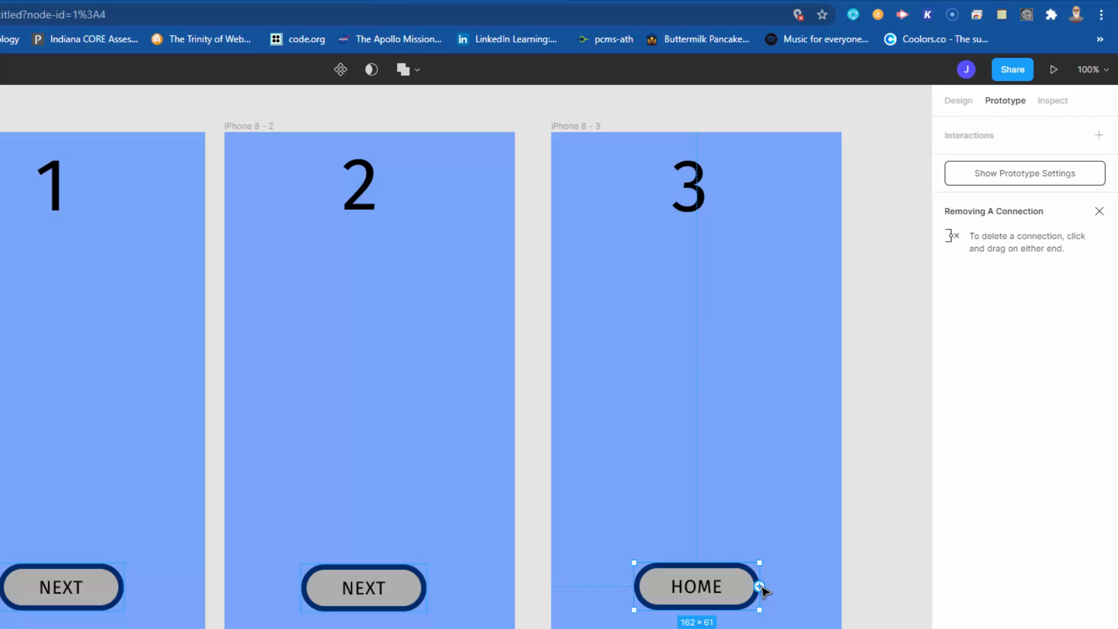
drag(760, 586, 201, 313)
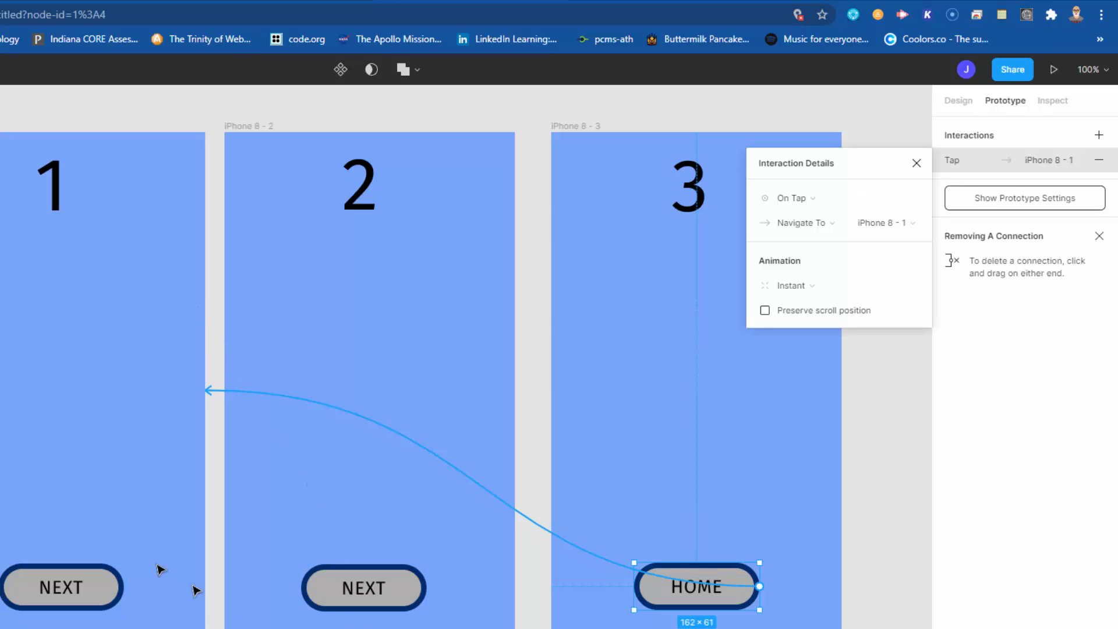
Step: Check the connections of all three buttons and review the trigger and action options of the first NEXT button's interaction
click(92, 597)
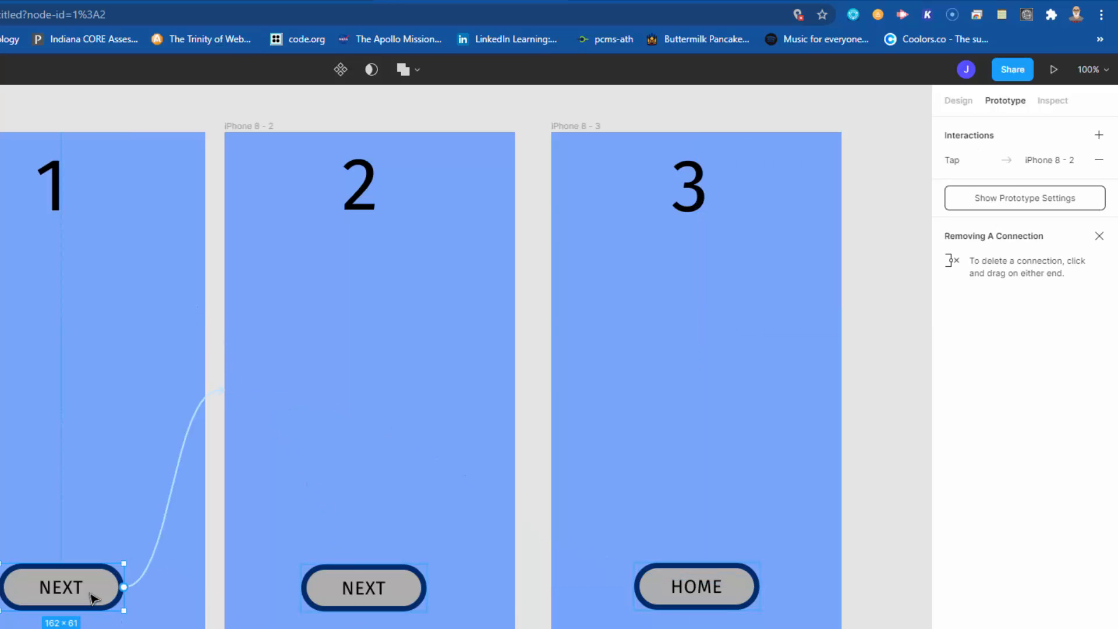
click(381, 592)
click(668, 589)
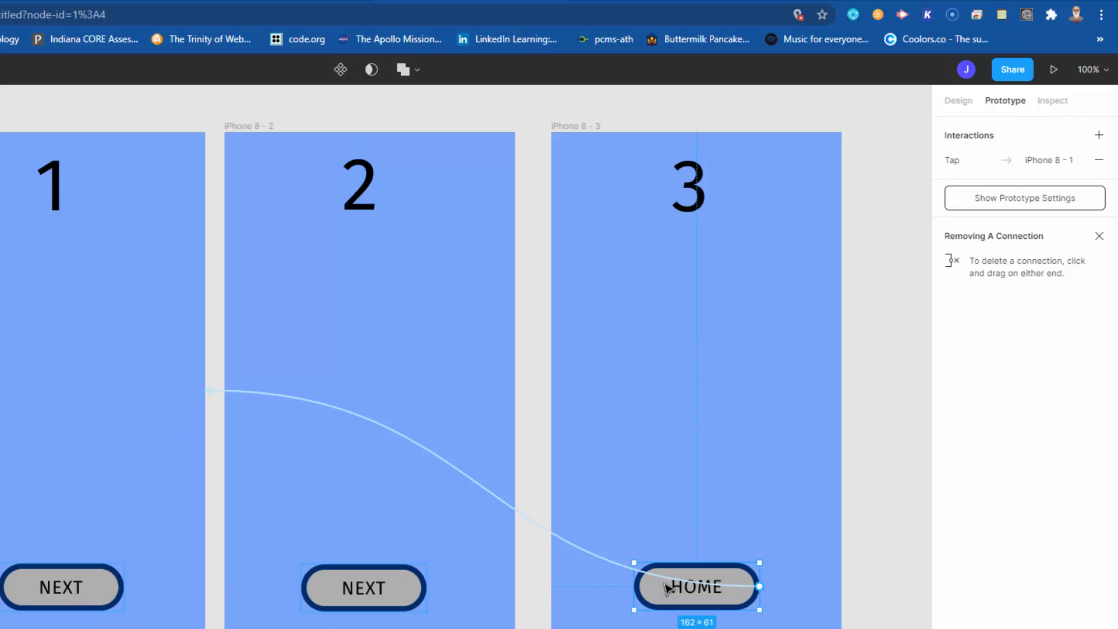
click(62, 589)
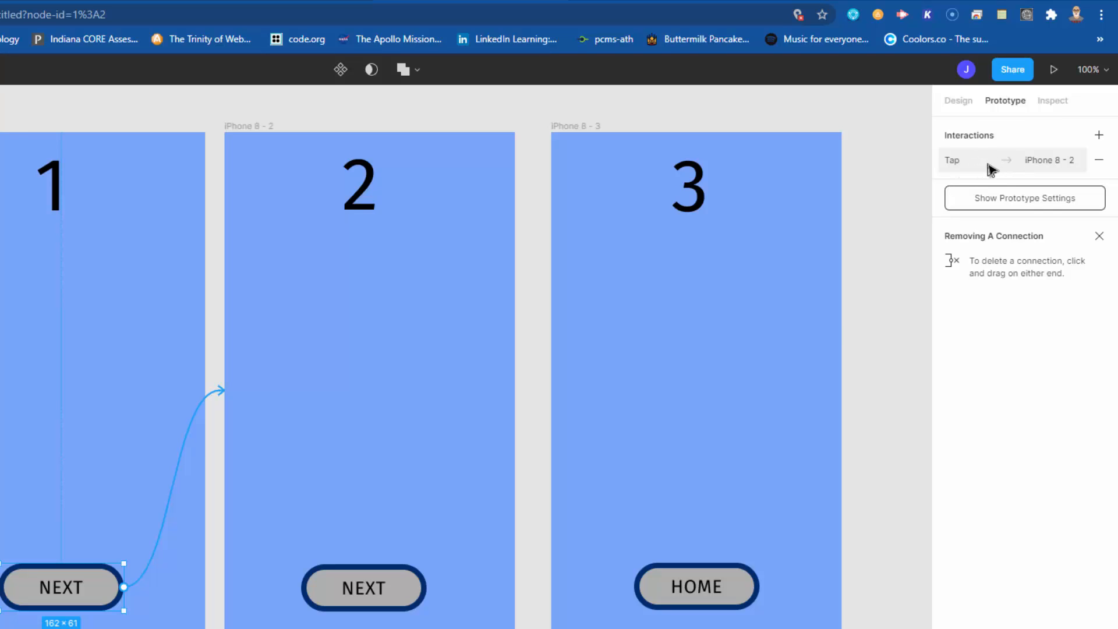
click(989, 169)
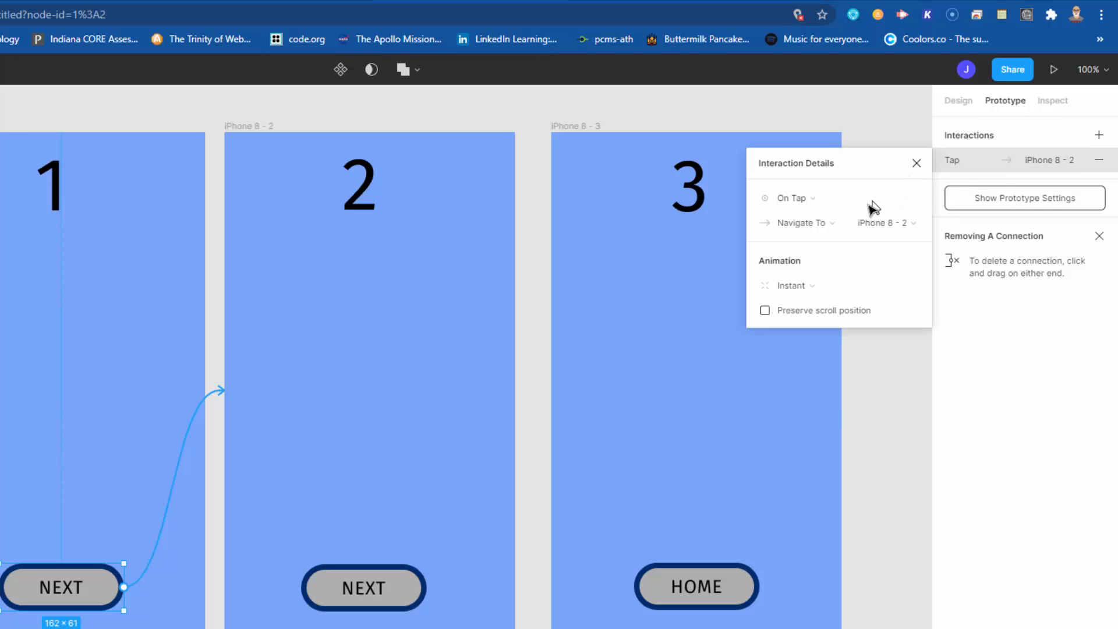
click(817, 199)
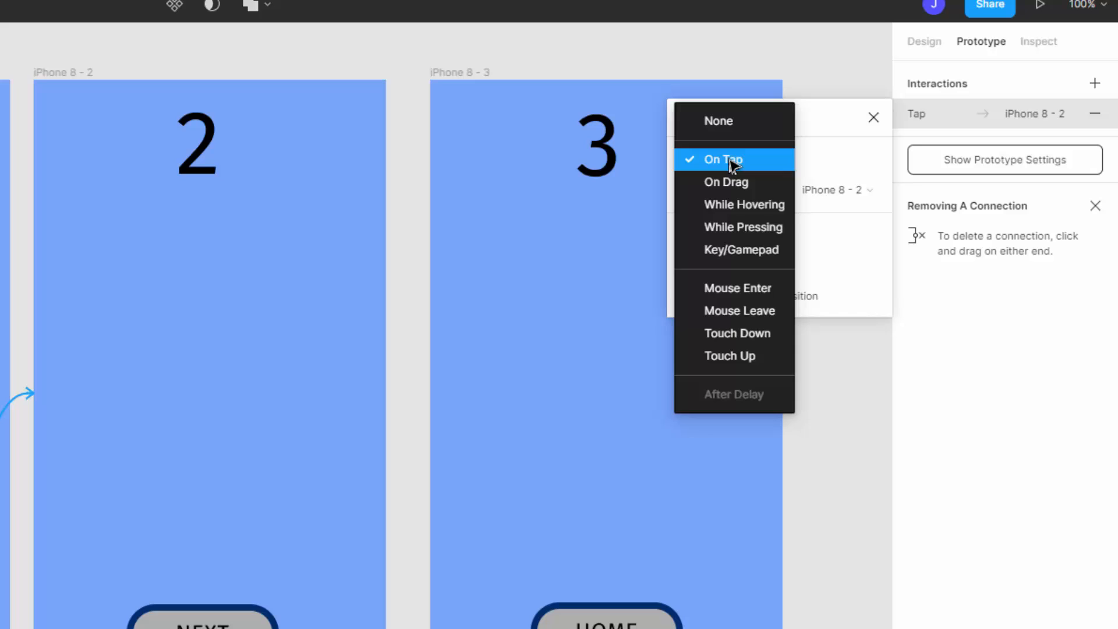
click(732, 166)
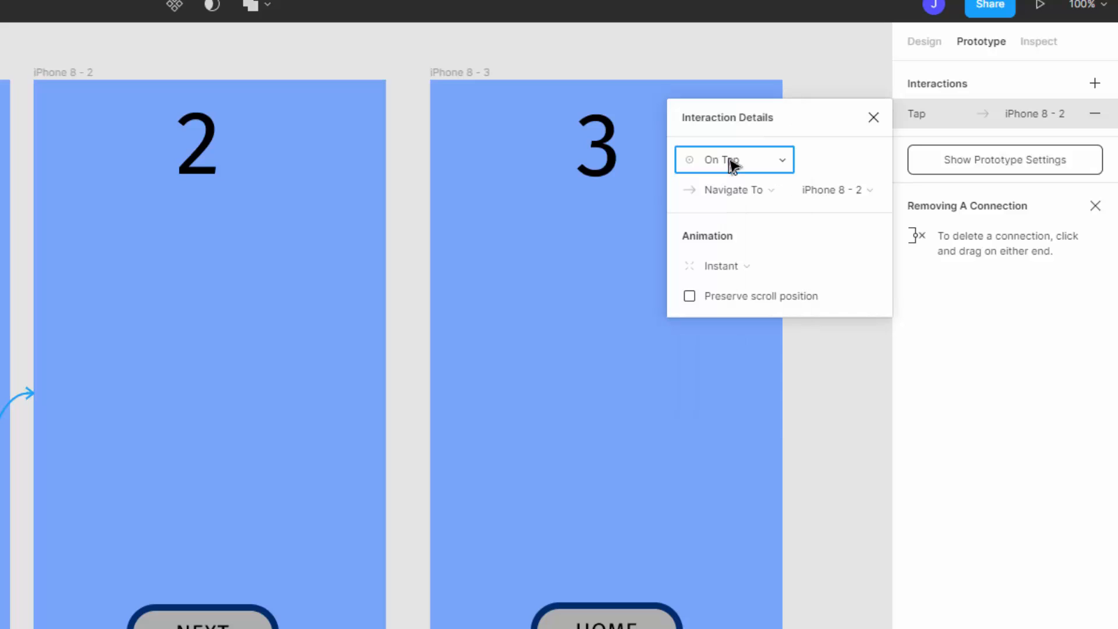
click(743, 195)
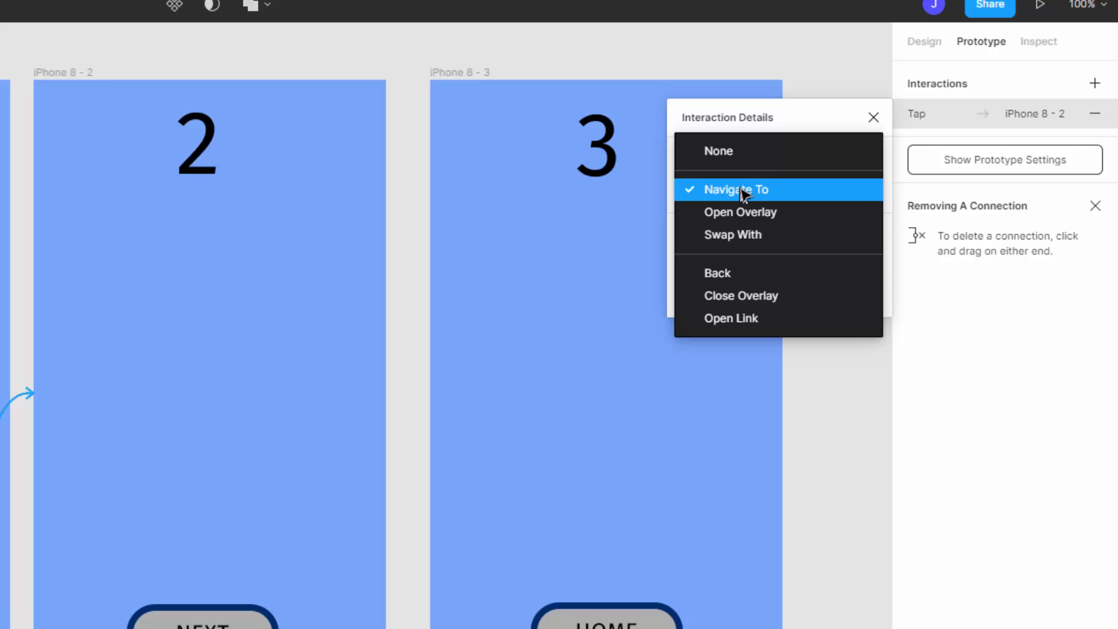
click(743, 195)
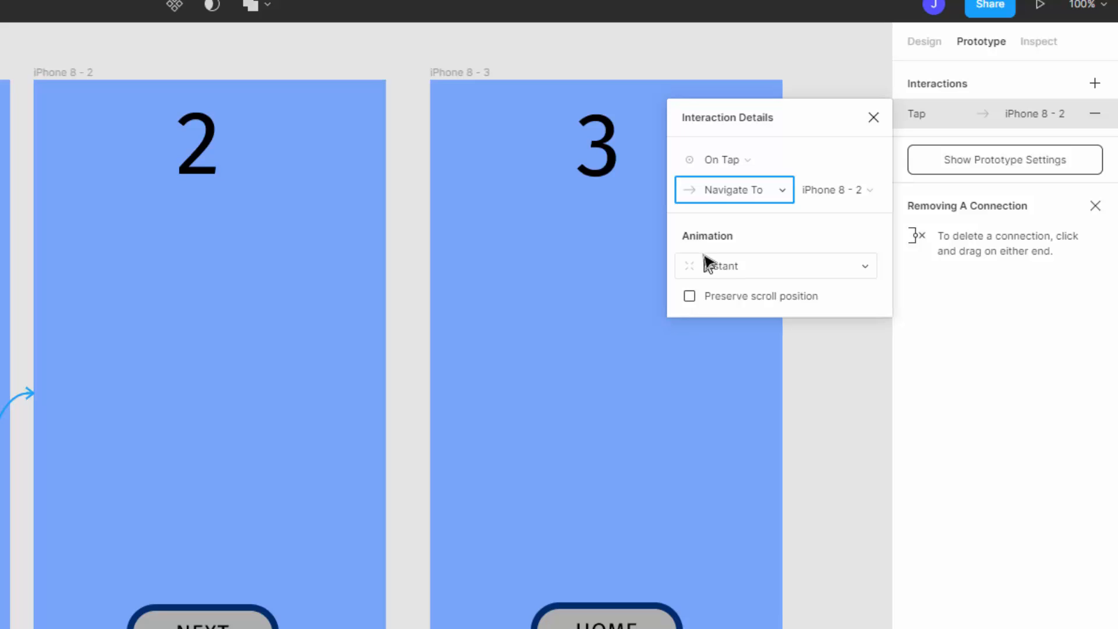
Step: Set the first NEXT button's transition animation to Slide Out in the upward direction and open its easing options
click(736, 273)
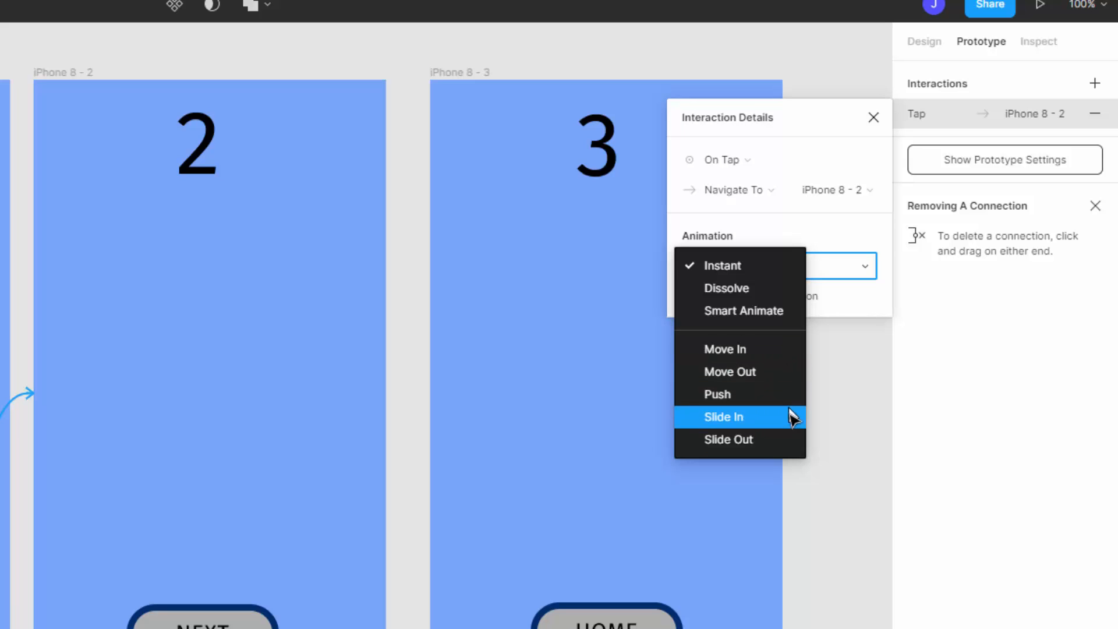
click(733, 441)
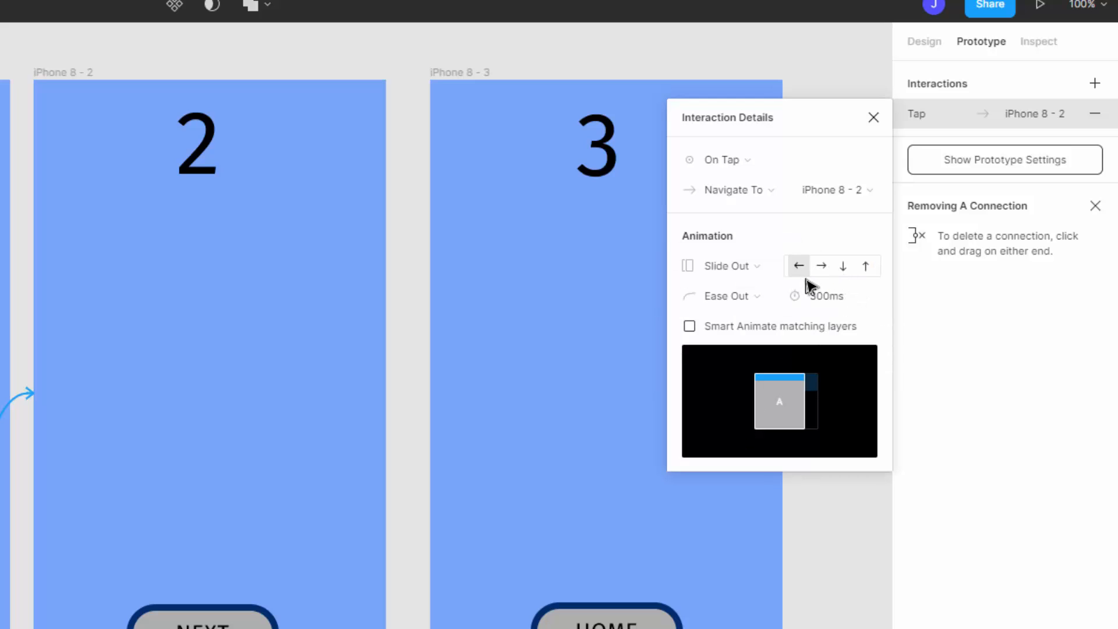
click(868, 269)
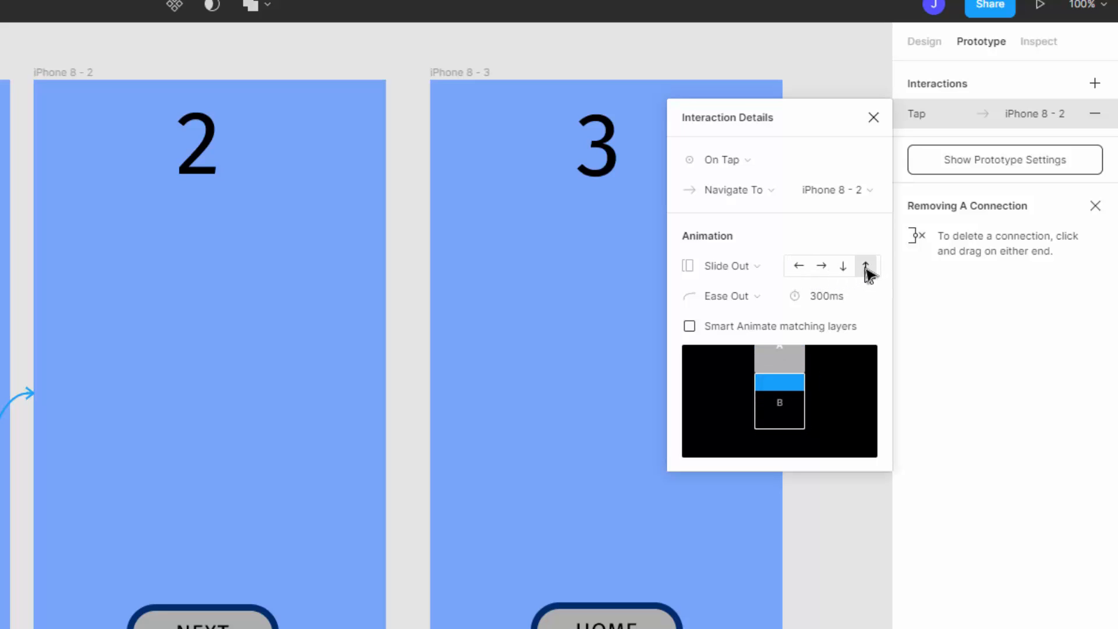
click(740, 306)
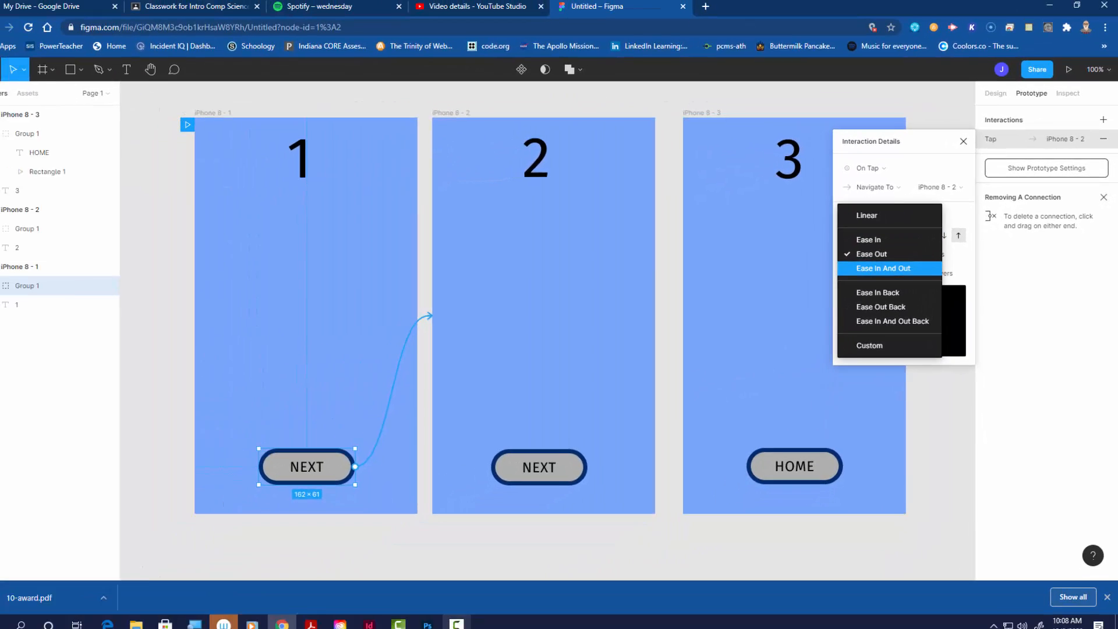
Step: Switch to Photoshop and paint a red car outline about 417 × 330 px and a small filled red ball above it on Layer 3
click(442, 623)
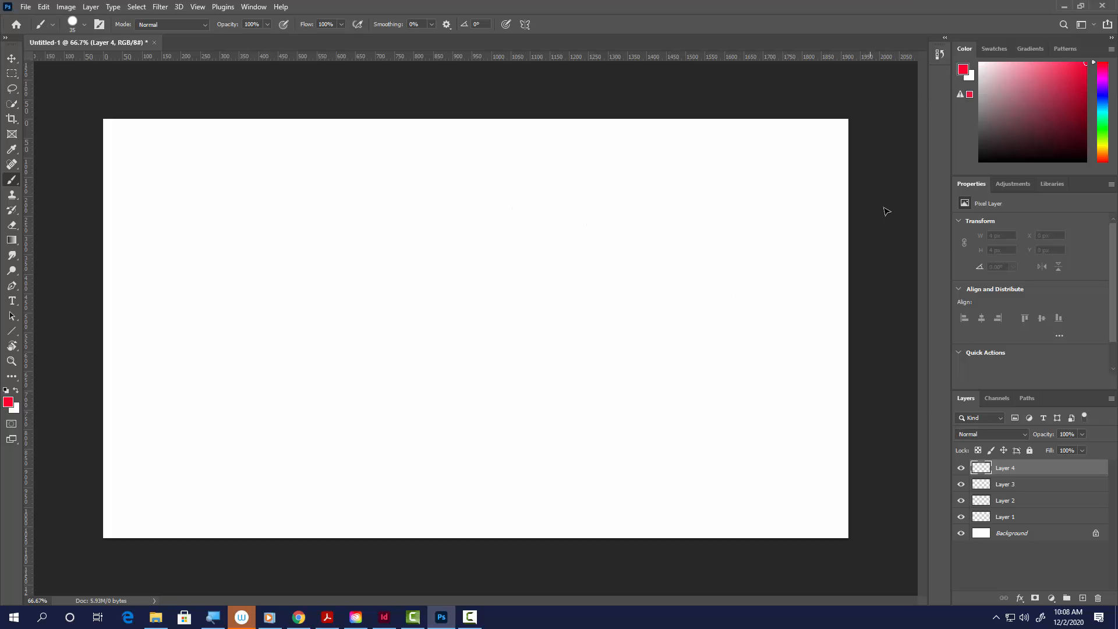
click(986, 483)
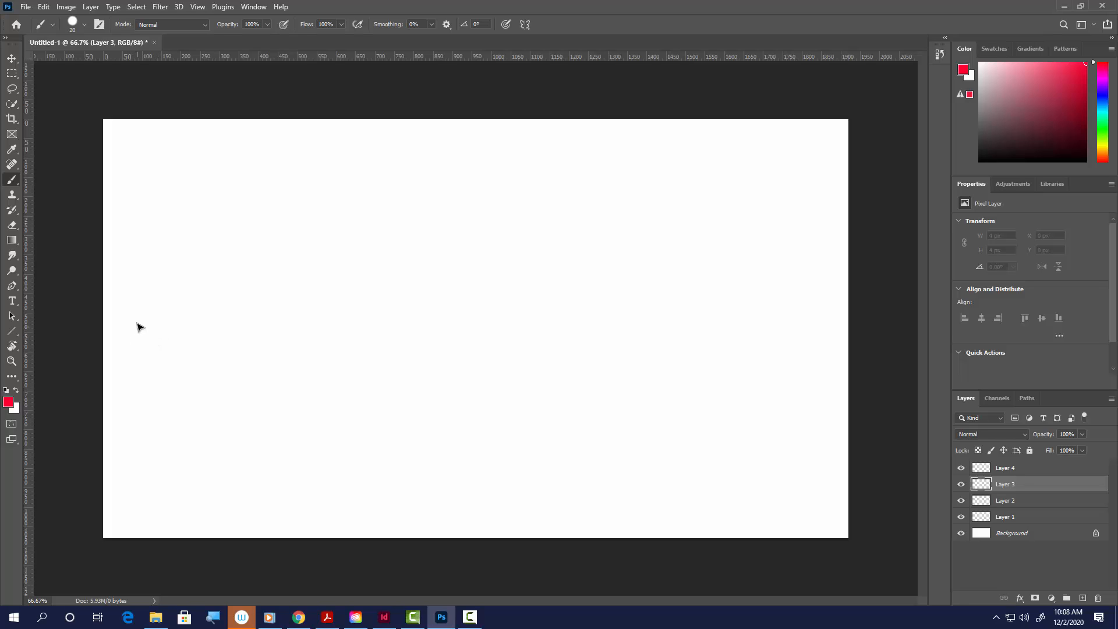
mouse_move(134, 313)
mouse_down()
mouse_move(209, 373)
mouse_move(191, 364)
mouse_move(250, 360)
mouse_move(228, 349)
mouse_move(286, 351)
mouse_move(279, 299)
mouse_move(254, 304)
mouse_move(254, 287)
mouse_move(231, 273)
mouse_move(202, 271)
mouse_move(206, 306)
mouse_move(134, 307)
mouse_up()
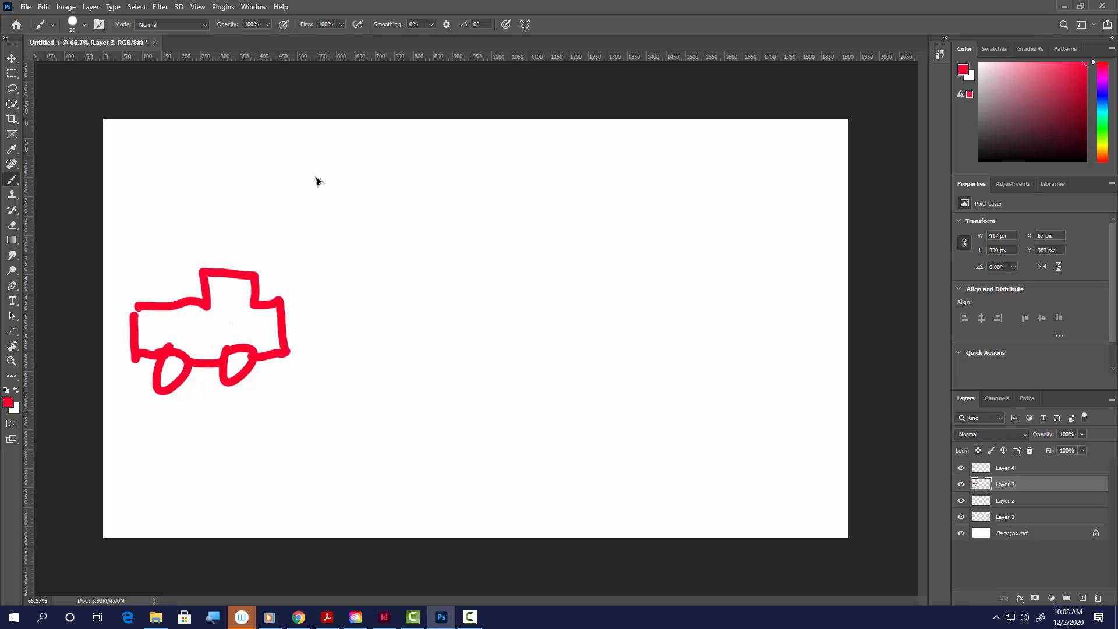
drag(322, 169, 320, 175)
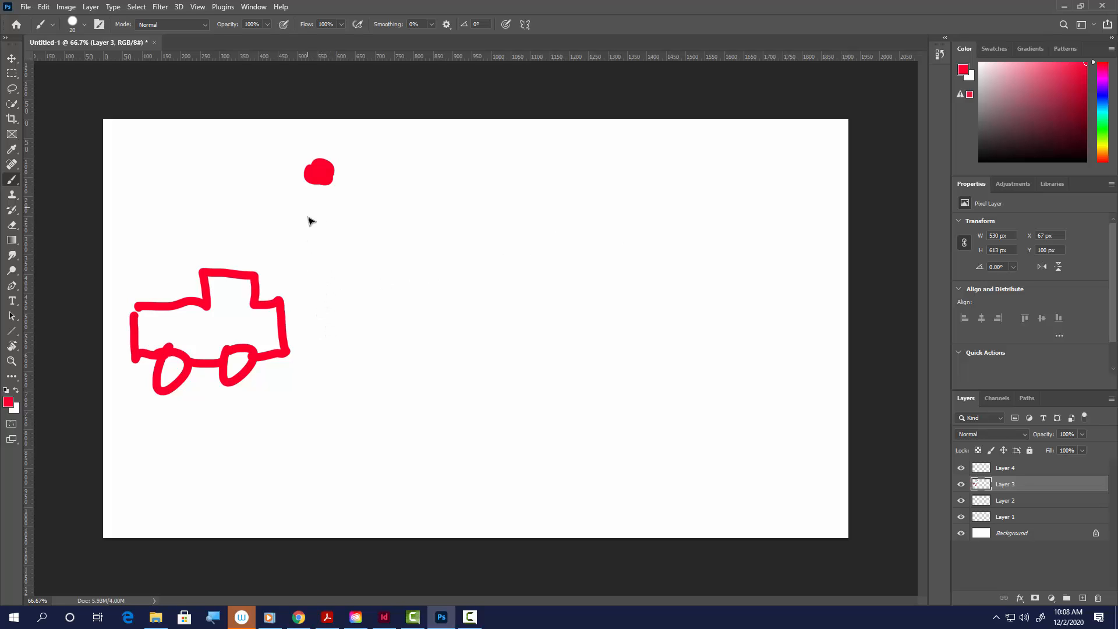
Step: Paint a red arrow about 1370 px long below the ball and a row of dashes widening away from the car's front
mouse_move(314, 231)
mouse_down()
mouse_move(780, 219)
mouse_move(767, 231)
mouse_move(817, 230)
mouse_up()
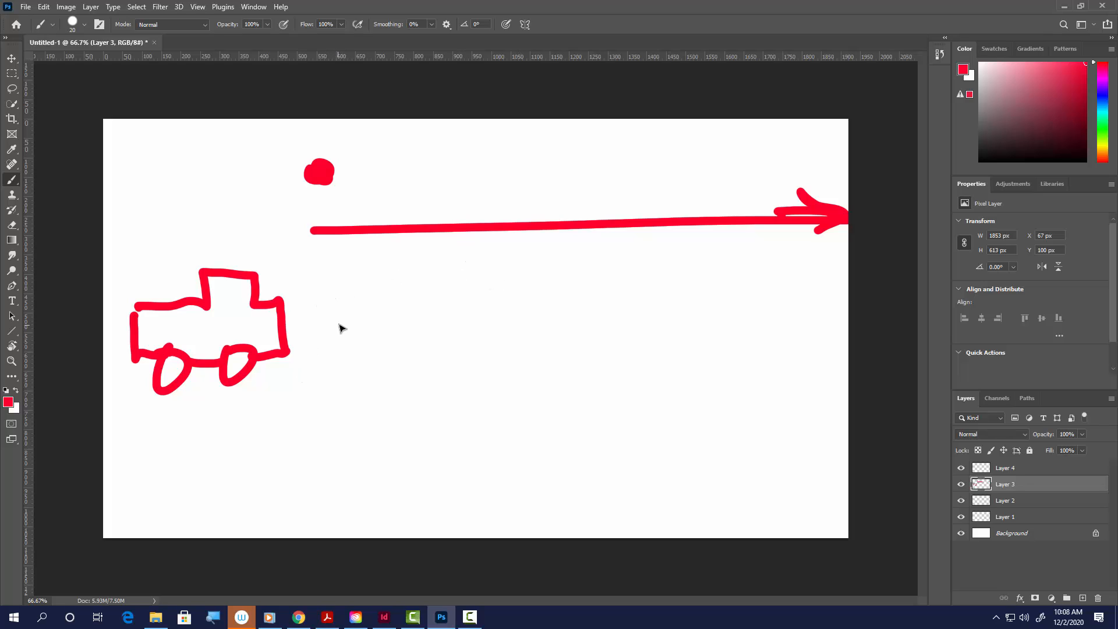
click(308, 319)
click(319, 319)
click(334, 320)
click(348, 319)
click(359, 319)
click(371, 319)
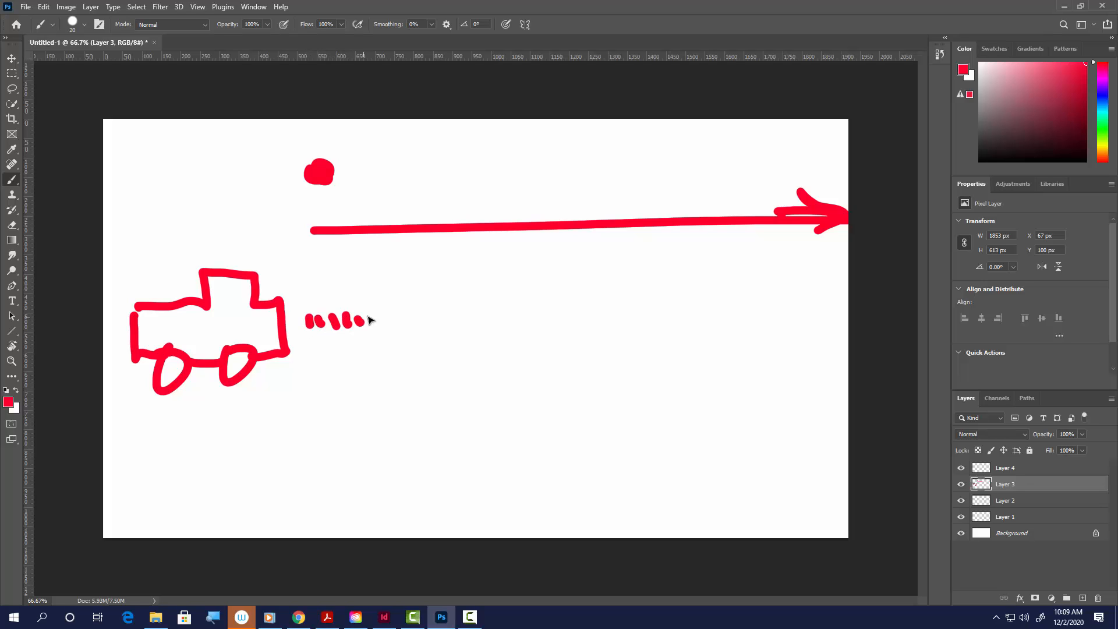
click(384, 318)
click(404, 320)
click(421, 321)
drag(566, 313, 569, 329)
drag(596, 325, 614, 318)
drag(635, 318, 717, 319)
drag(745, 307, 847, 317)
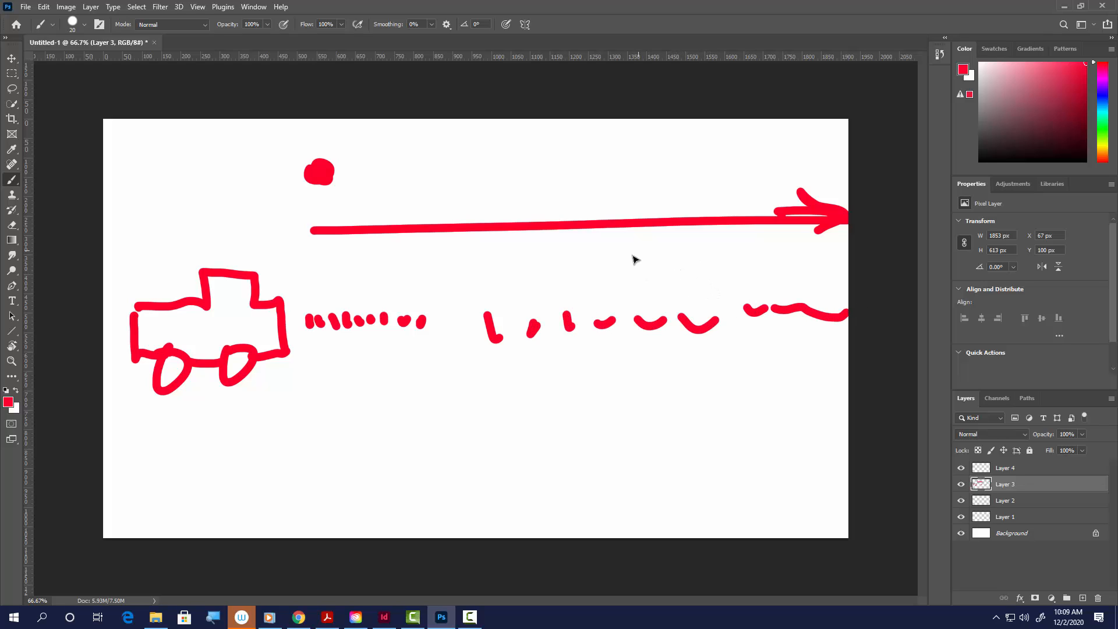
Step: Thicken the closest dashes, cross the dash row with four tall marks and paint a second long arrow below it
drag(314, 315, 391, 326)
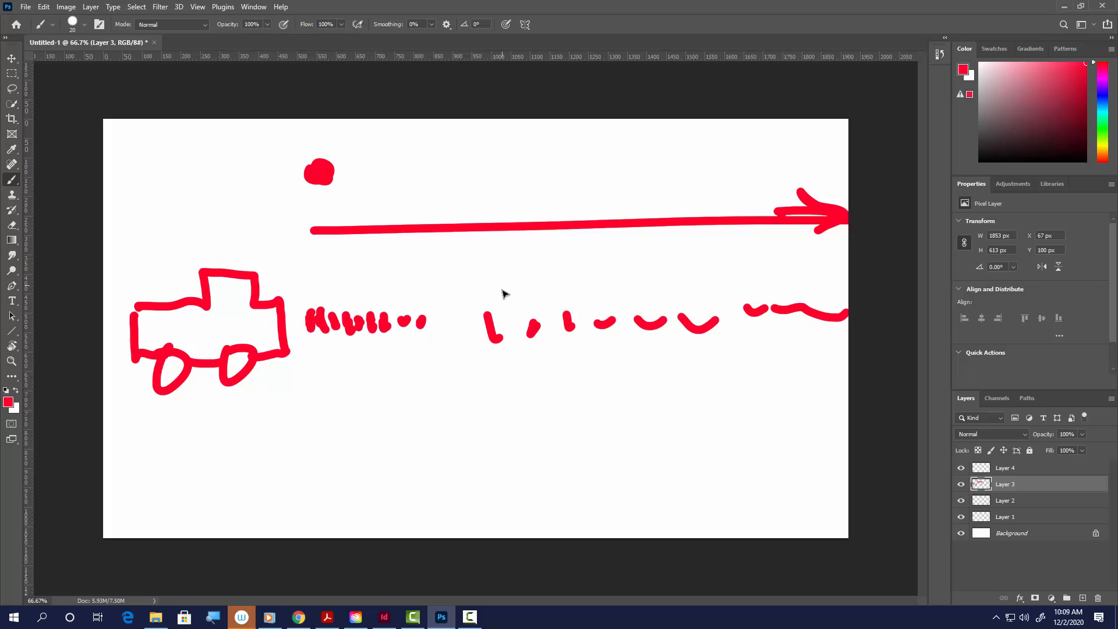
drag(501, 291, 500, 351)
drag(602, 282, 632, 361)
drag(721, 269, 755, 361)
drag(844, 289, 837, 371)
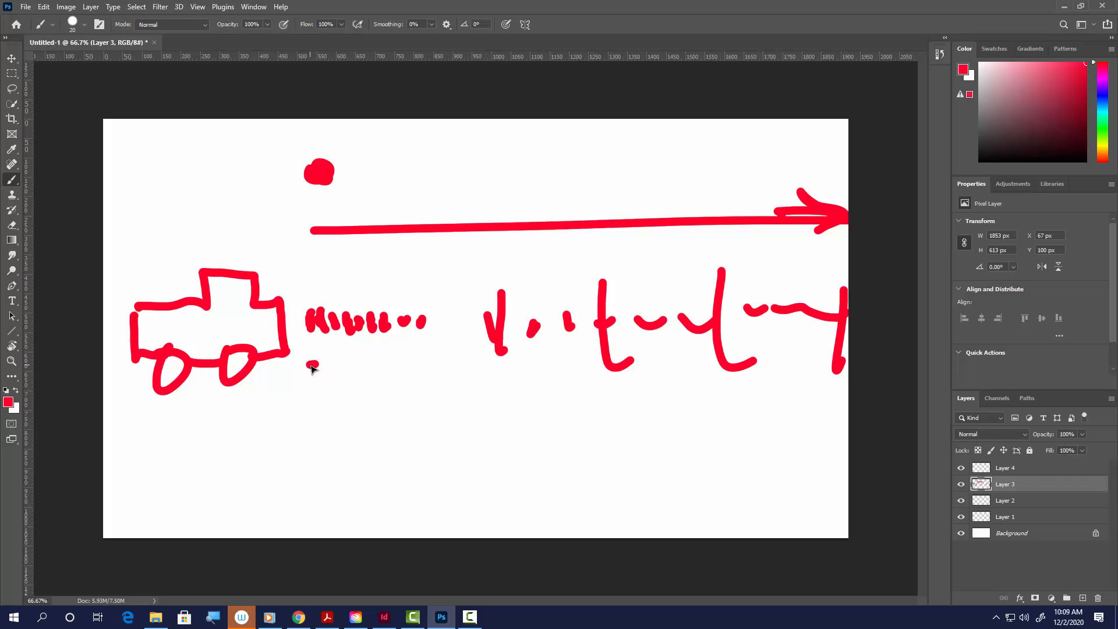
mouse_move(312, 364)
mouse_down()
mouse_move(842, 372)
mouse_move(759, 418)
mouse_up()
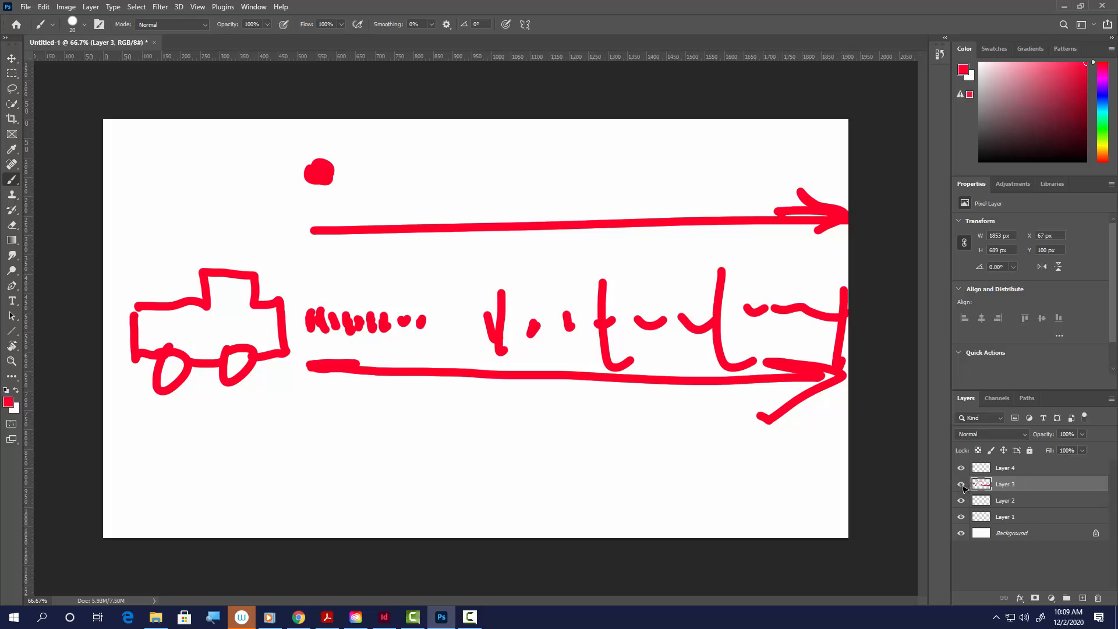
Step: Hide Layer 3 and paint a red truck about 430 × 320 px with a window and a ball at the canvas's upper right on Layer 4
click(961, 484)
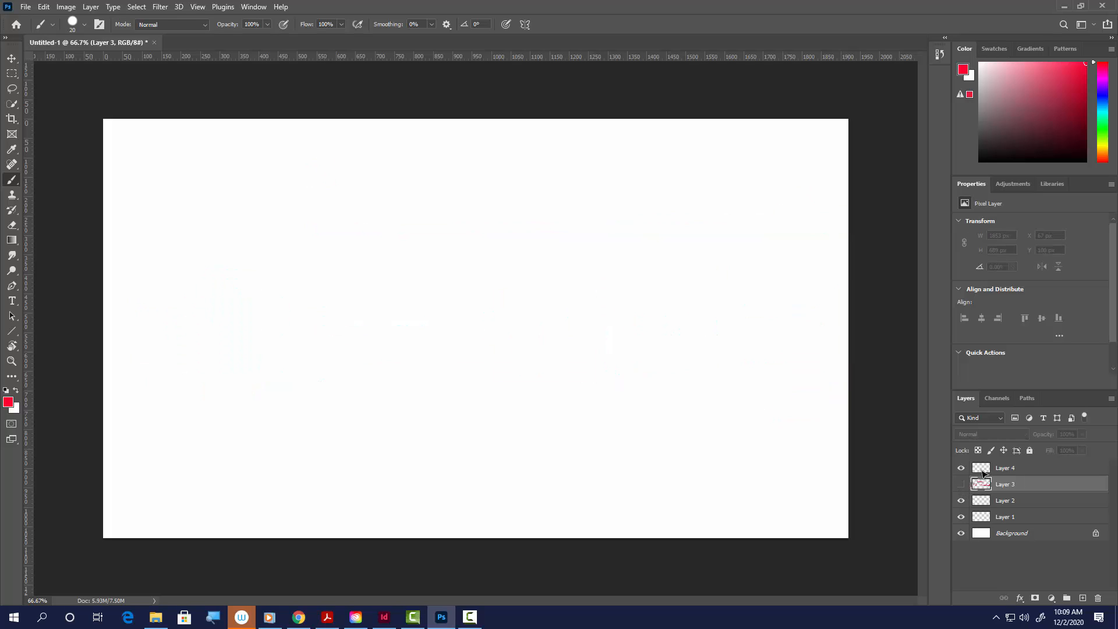
click(983, 470)
mouse_move(783, 186)
mouse_down()
mouse_move(774, 195)
mouse_move(796, 170)
mouse_move(779, 204)
mouse_up()
drag(145, 349, 178, 361)
mouse_move(241, 344)
mouse_down()
mouse_move(225, 386)
mouse_move(240, 343)
mouse_up()
drag(180, 362, 224, 362)
mouse_move(140, 354)
mouse_down()
mouse_move(139, 308)
mouse_move(206, 306)
mouse_move(206, 271)
mouse_move(259, 267)
mouse_move(289, 356)
mouse_up()
mouse_move(236, 285)
mouse_down()
mouse_move(235, 322)
mouse_move(261, 323)
mouse_up()
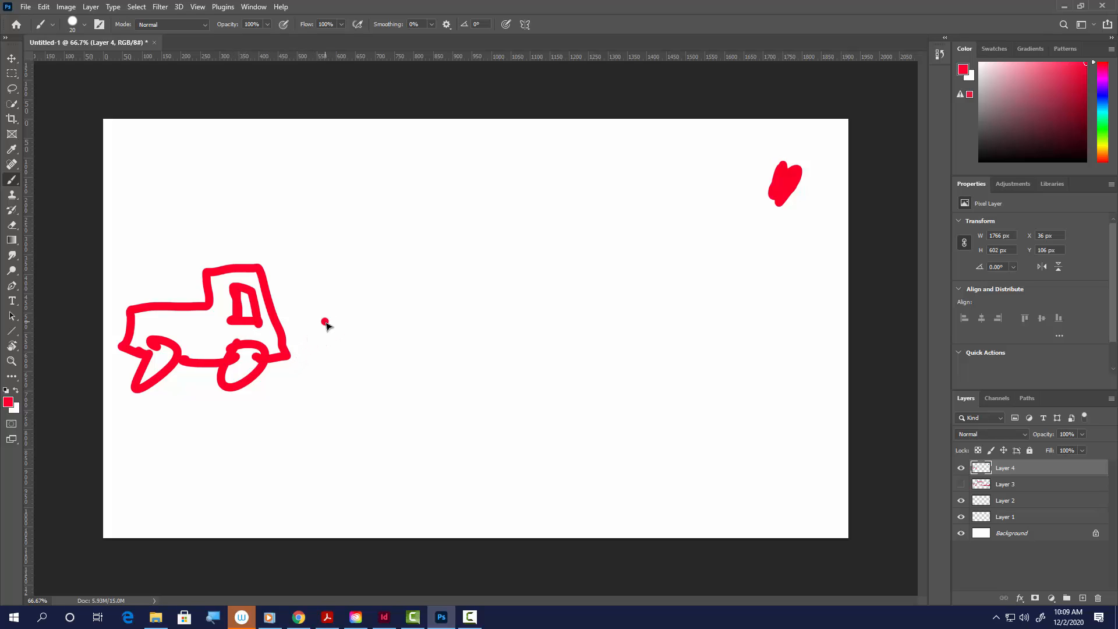
Step: Paint two horizontal lines about 1160 px and 1290 px long ahead of the truck, each ending in a vertical stop mark
drag(324, 322, 776, 309)
drag(778, 271, 765, 349)
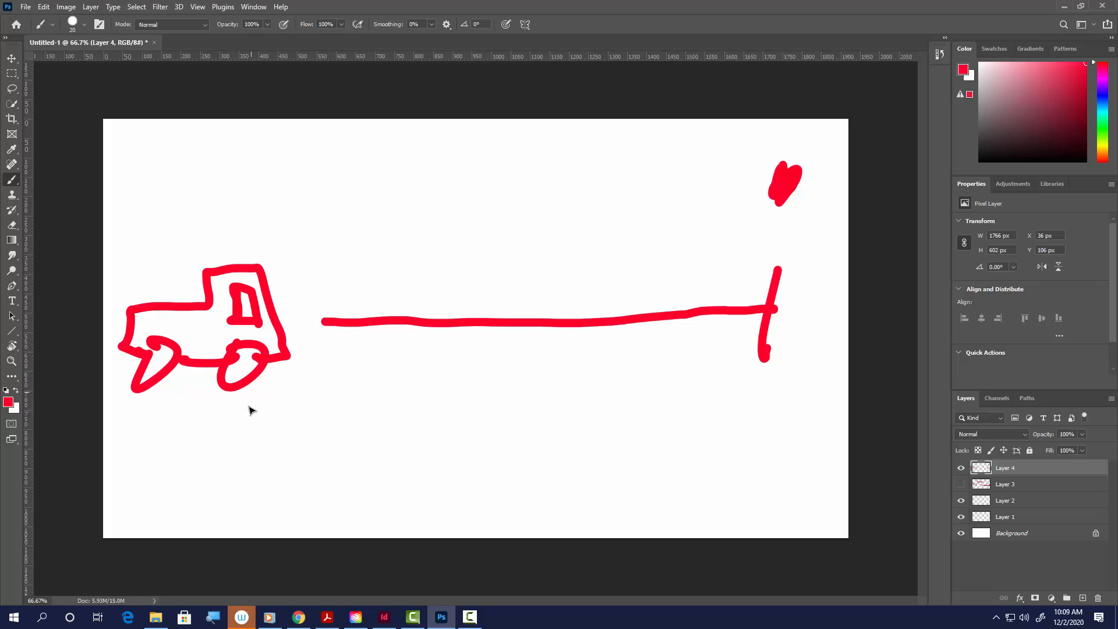
drag(267, 410, 675, 404)
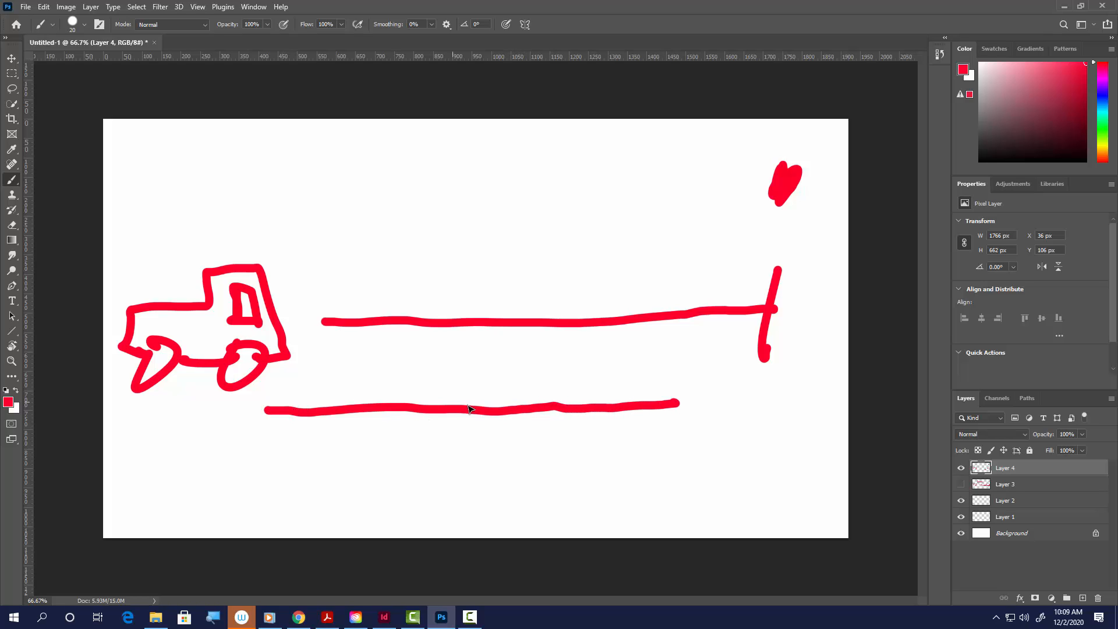
mouse_move(428, 406)
mouse_down()
mouse_move(689, 406)
mouse_move(768, 398)
mouse_move(769, 384)
mouse_move(769, 409)
mouse_up()
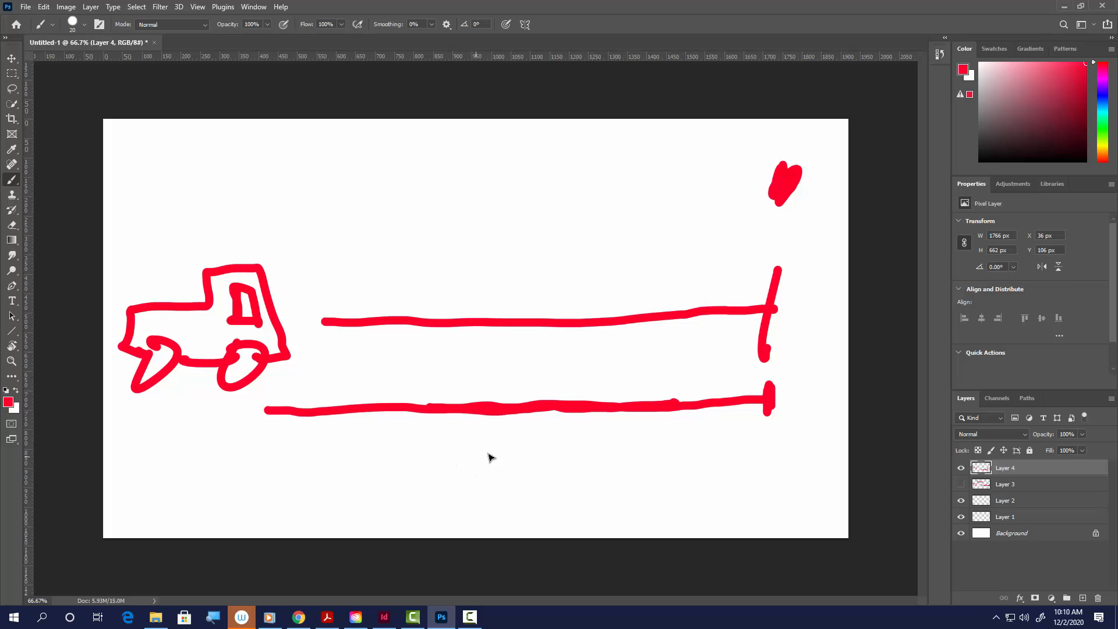
Step: Show Layer 3, hide Layer 4 and hand-letter EASE IN below the arrow on Layer 3
click(960, 484)
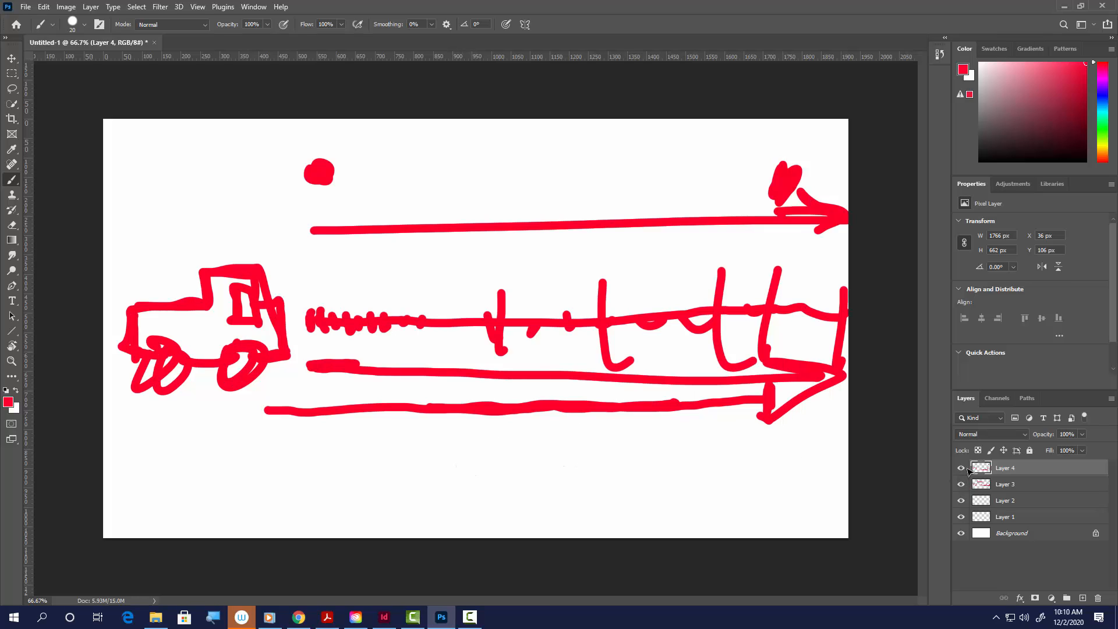
click(960, 467)
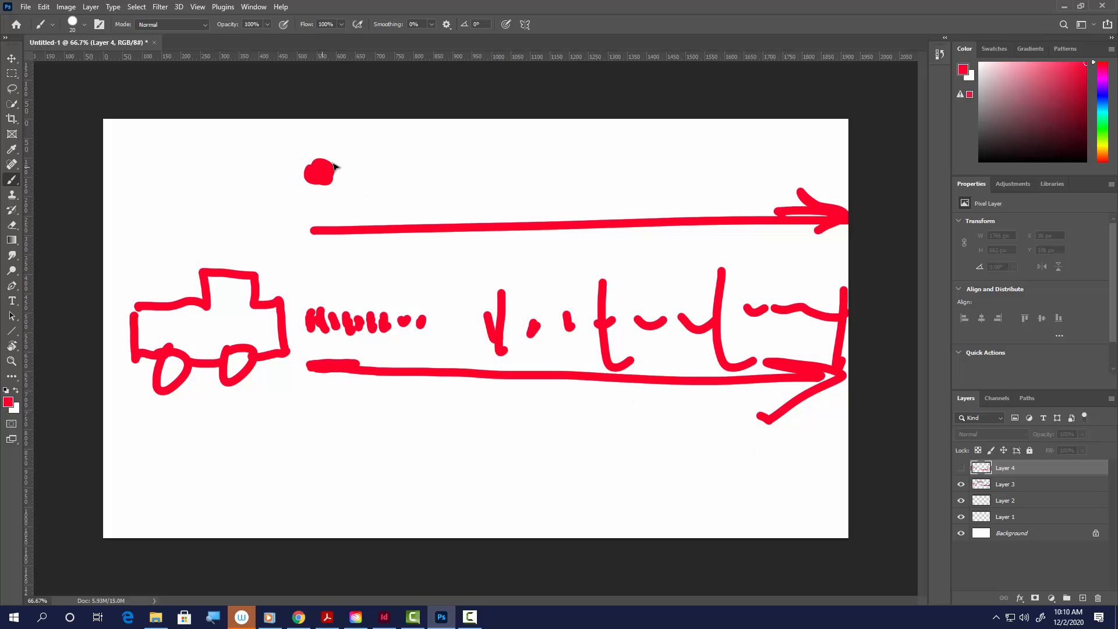
click(1016, 486)
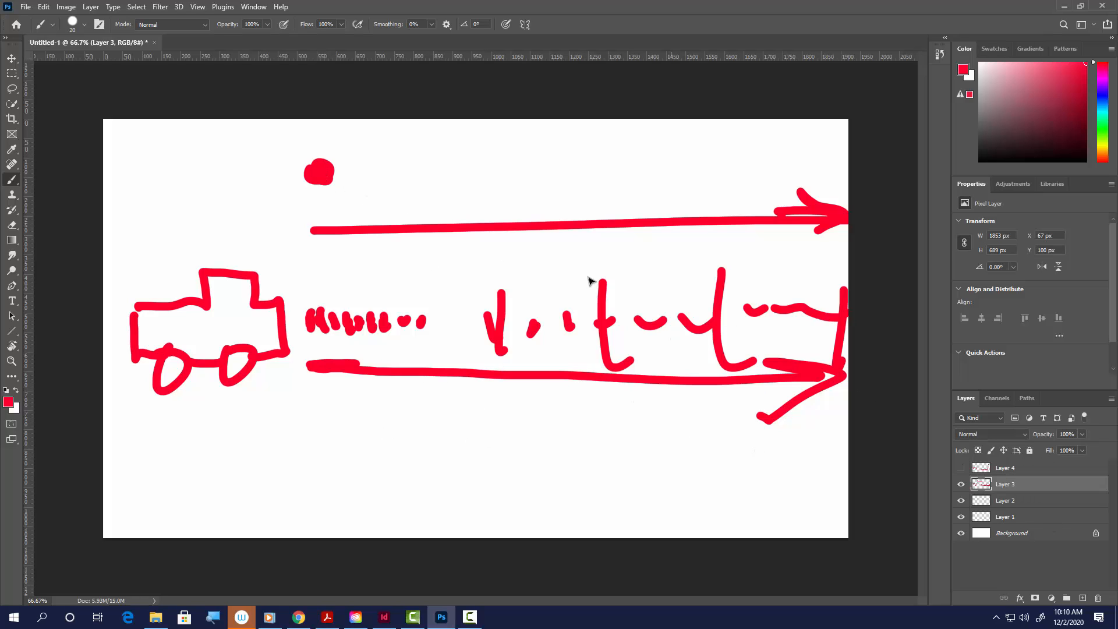
mouse_move(328, 451)
mouse_down()
mouse_move(331, 491)
mouse_move(367, 439)
mouse_up()
mouse_move(334, 468)
mouse_down()
mouse_move(372, 457)
mouse_move(376, 482)
mouse_up()
mouse_move(387, 452)
mouse_down()
mouse_move(386, 485)
mouse_move(407, 484)
mouse_up()
drag(389, 475, 405, 470)
mouse_move(411, 459)
mouse_down()
mouse_move(425, 457)
mouse_move(421, 485)
mouse_up()
drag(455, 449, 438, 483)
drag(437, 466, 469, 462)
drag(434, 483, 473, 477)
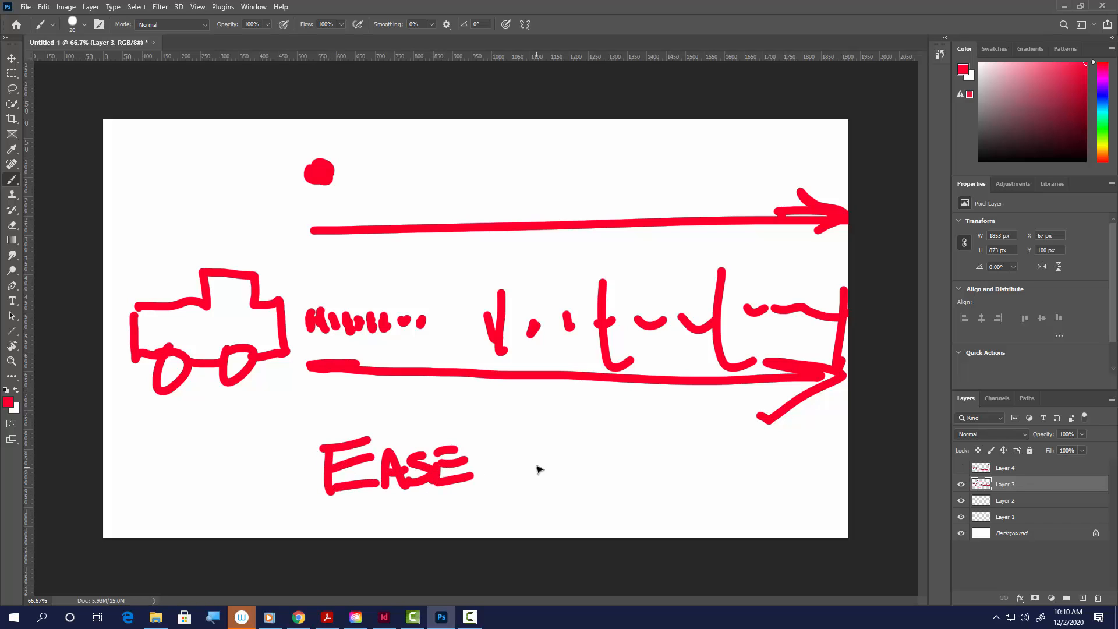
drag(529, 454, 533, 486)
mouse_move(558, 457)
mouse_down()
mouse_move(557, 483)
mouse_move(600, 460)
mouse_up()
Step: Scribble a shaded patch beneath the car and paint a third long arrow directly above the EASE IN lettering
mouse_move(166, 420)
mouse_down()
mouse_move(242, 407)
mouse_move(154, 460)
mouse_up()
drag(302, 400, 838, 409)
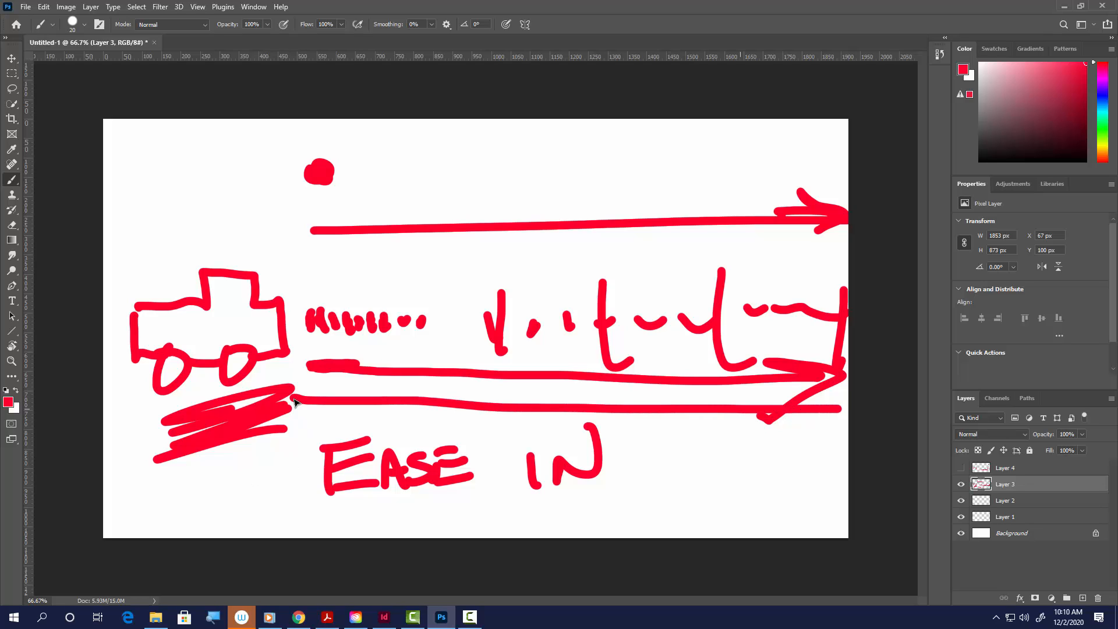
drag(750, 385, 842, 408)
drag(842, 409, 757, 461)
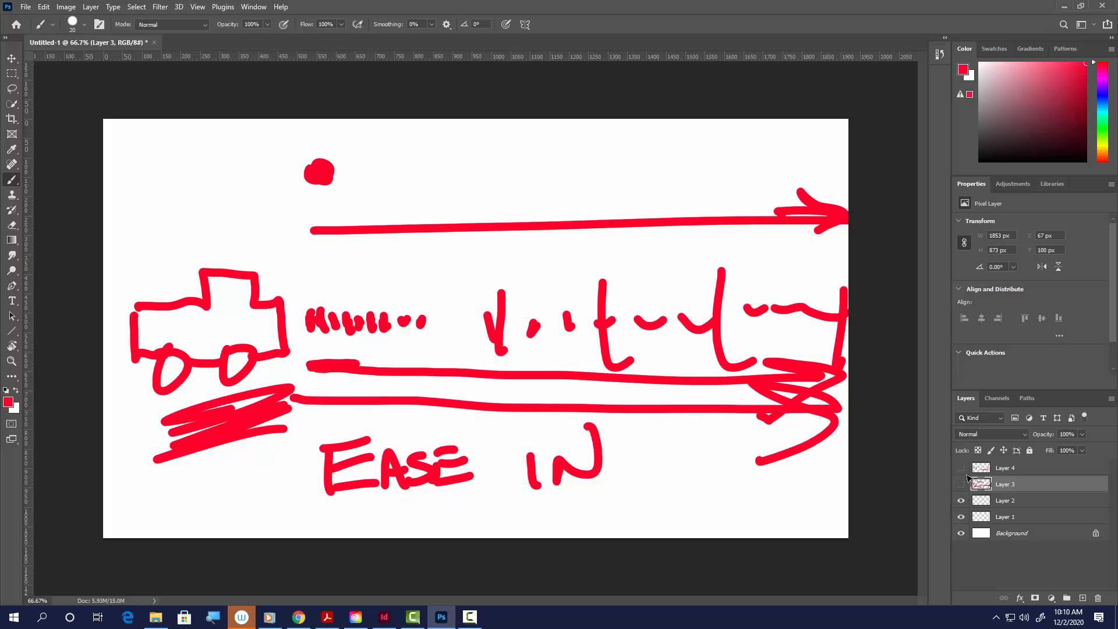
Step: Show only Layer 4's drawing, hand-letter EASE OUT below the lines and paint a long arrow above the truck
click(961, 470)
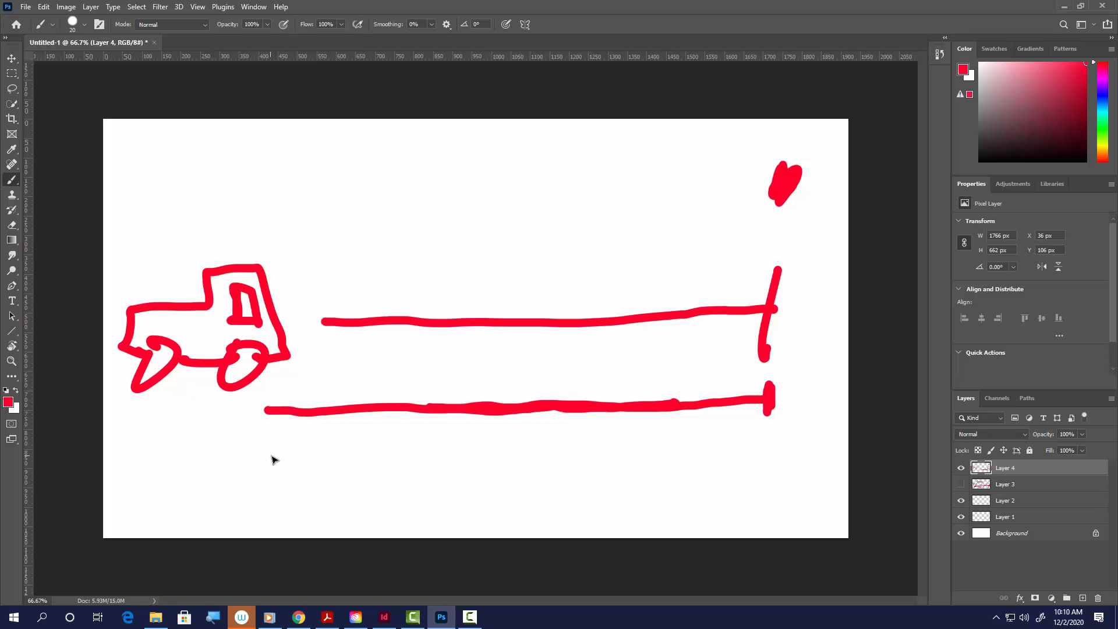
mouse_move(243, 459)
mouse_down()
mouse_move(247, 507)
mouse_move(289, 447)
mouse_up()
drag(248, 479, 273, 474)
drag(244, 510, 312, 498)
mouse_move(302, 500)
mouse_down()
mouse_move(335, 494)
mouse_move(326, 481)
mouse_up()
drag(353, 462, 355, 492)
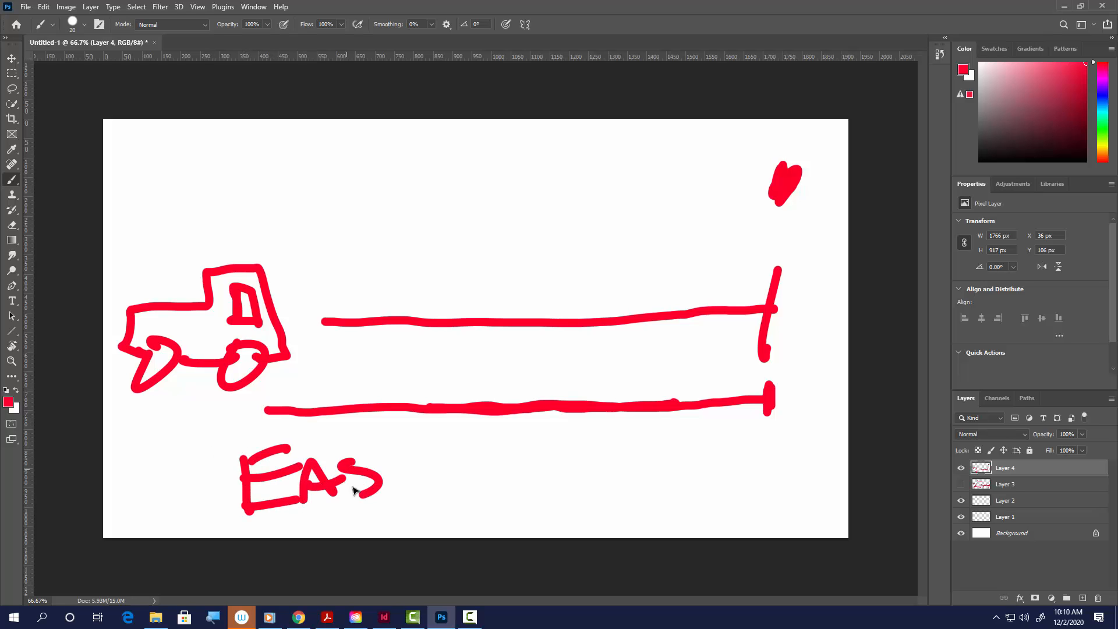
mouse_move(409, 454)
mouse_down()
mouse_move(384, 487)
mouse_move(419, 471)
mouse_up()
drag(381, 497, 444, 496)
mouse_move(504, 469)
mouse_down()
mouse_move(478, 495)
mouse_move(499, 463)
mouse_up()
mouse_move(545, 471)
mouse_down()
mouse_move(566, 453)
mouse_move(590, 495)
mouse_up()
drag(579, 456, 662, 452)
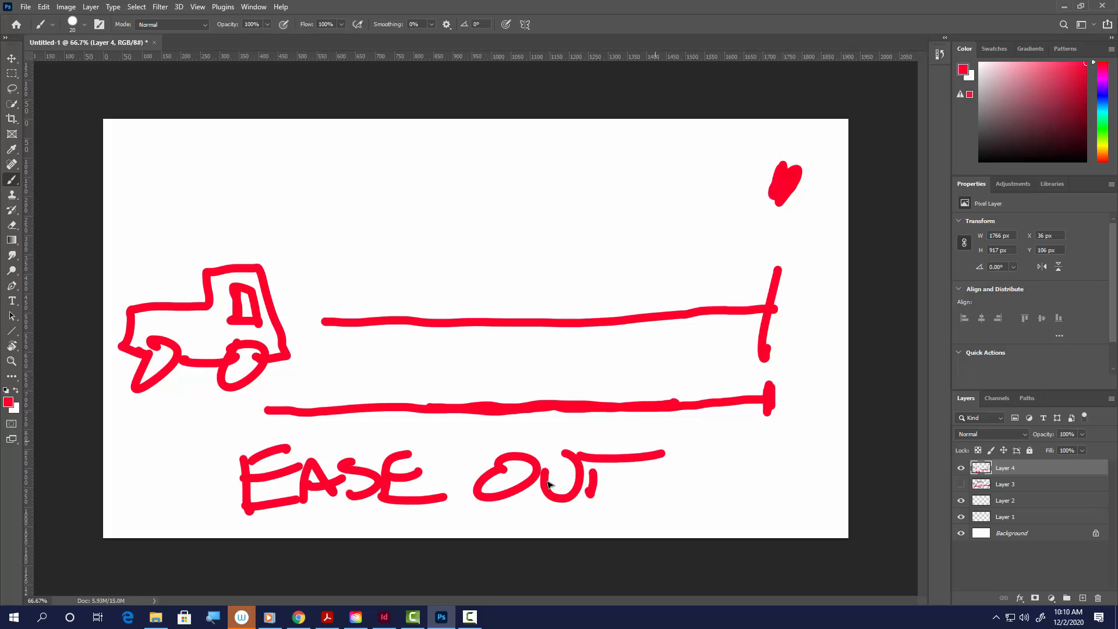
drag(185, 234, 748, 232)
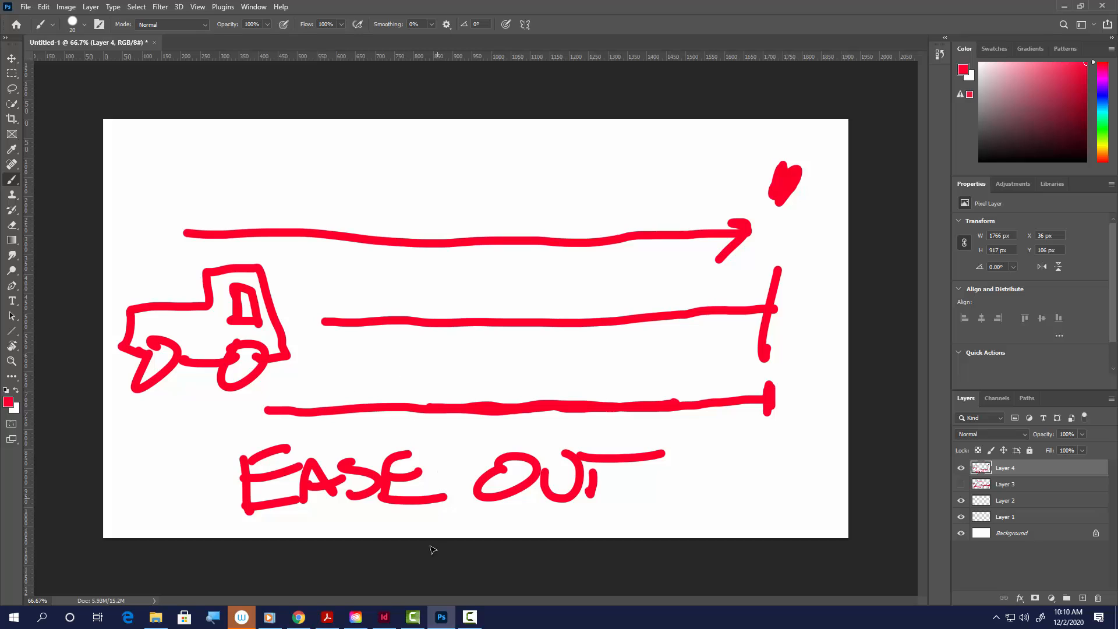
Step: Switch back to Figma in Chrome and set the first NEXT button's transition easing to Ease In And Out
click(302, 615)
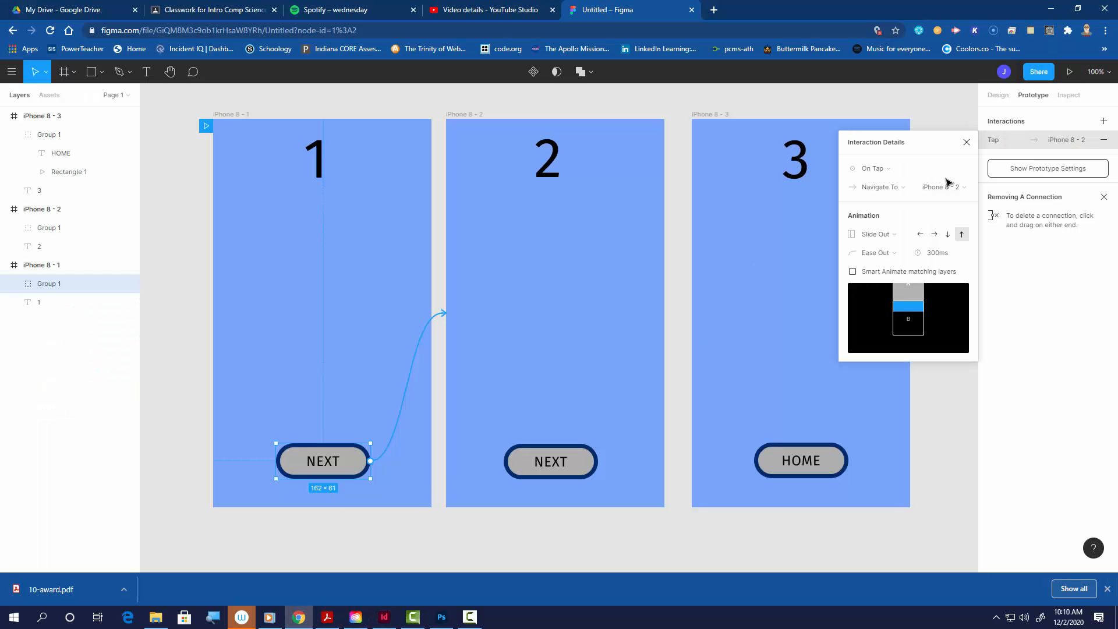
click(900, 255)
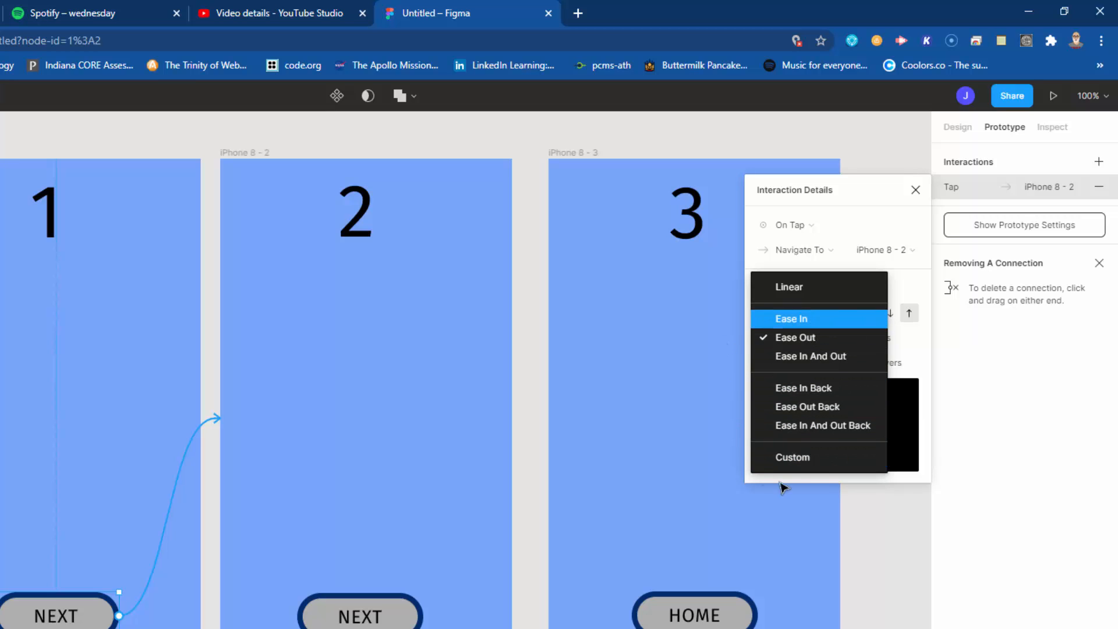
click(798, 358)
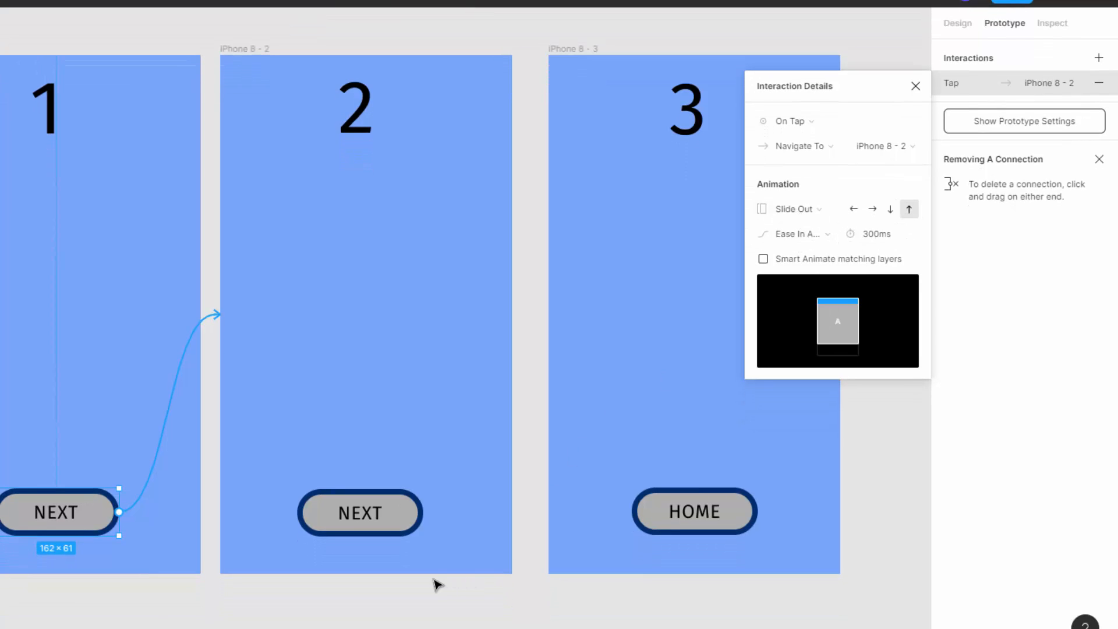
Step: Set the second frame's NEXT button transition to Dissolve with Ease Out Back easing
click(394, 530)
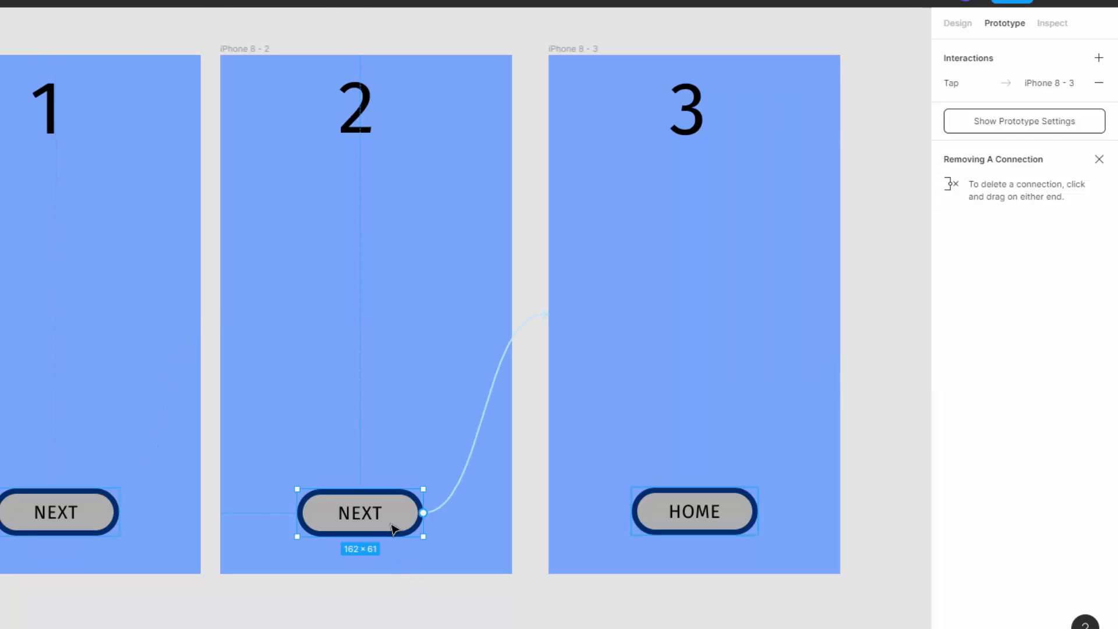
click(969, 83)
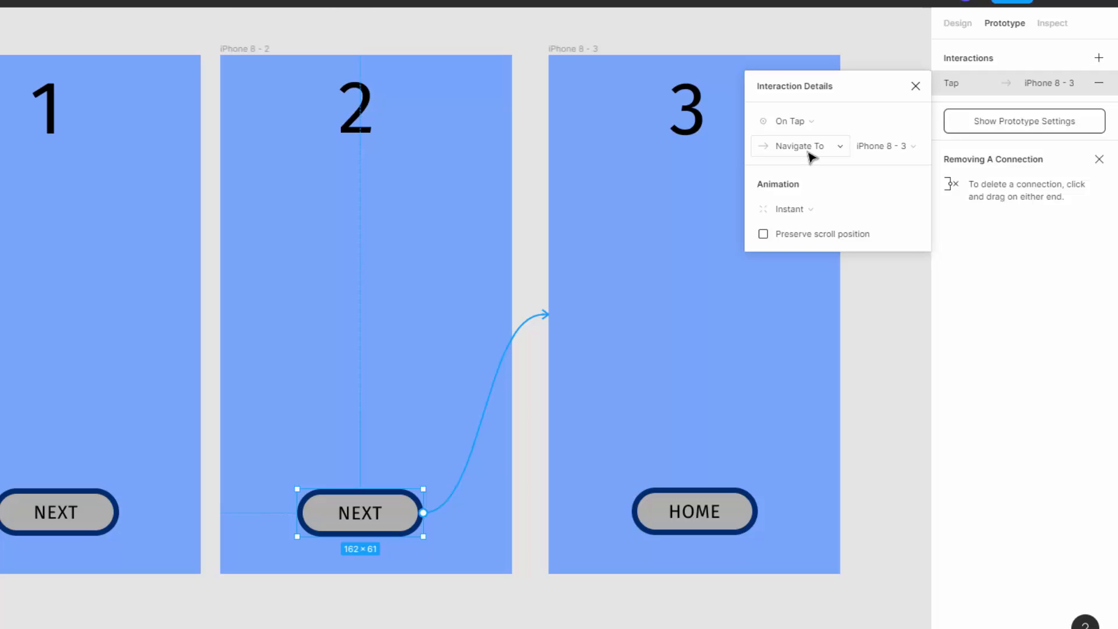
click(797, 212)
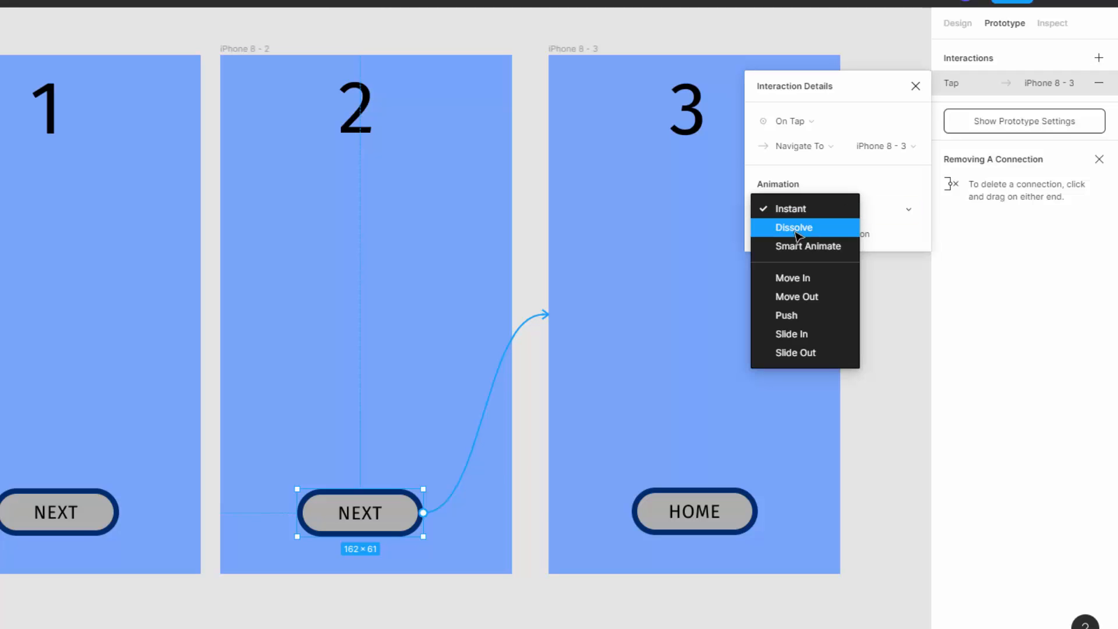
click(796, 231)
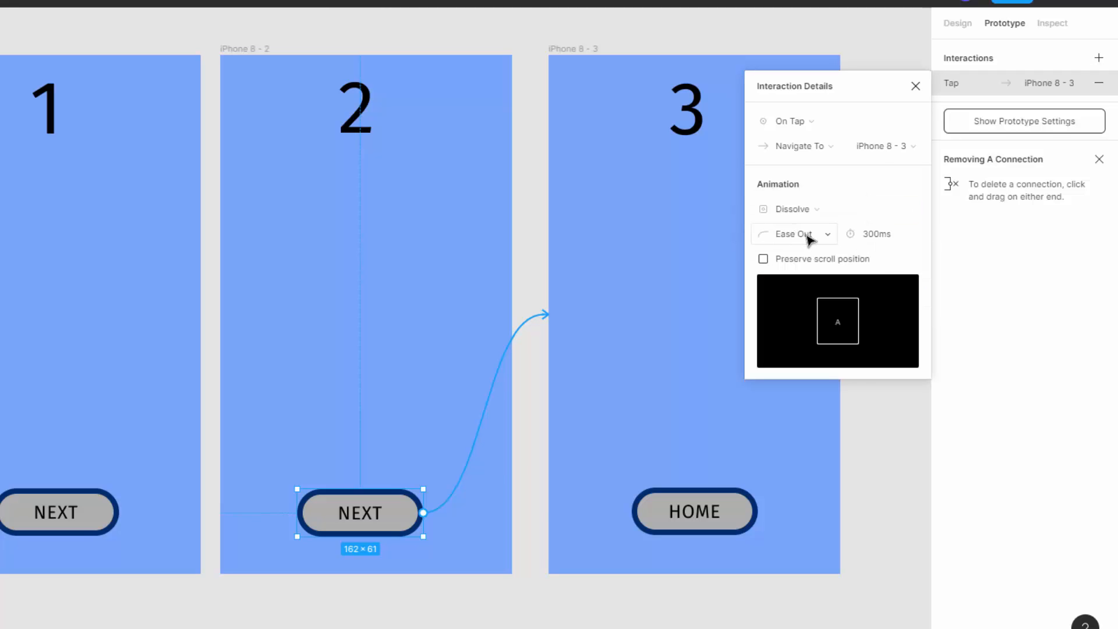
click(810, 238)
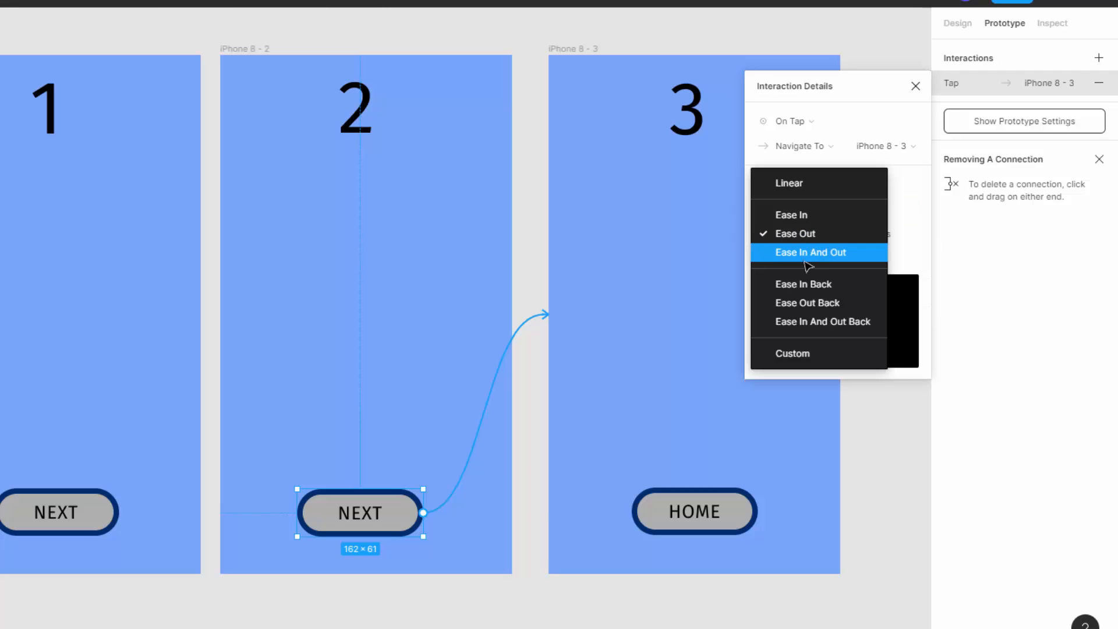
click(816, 303)
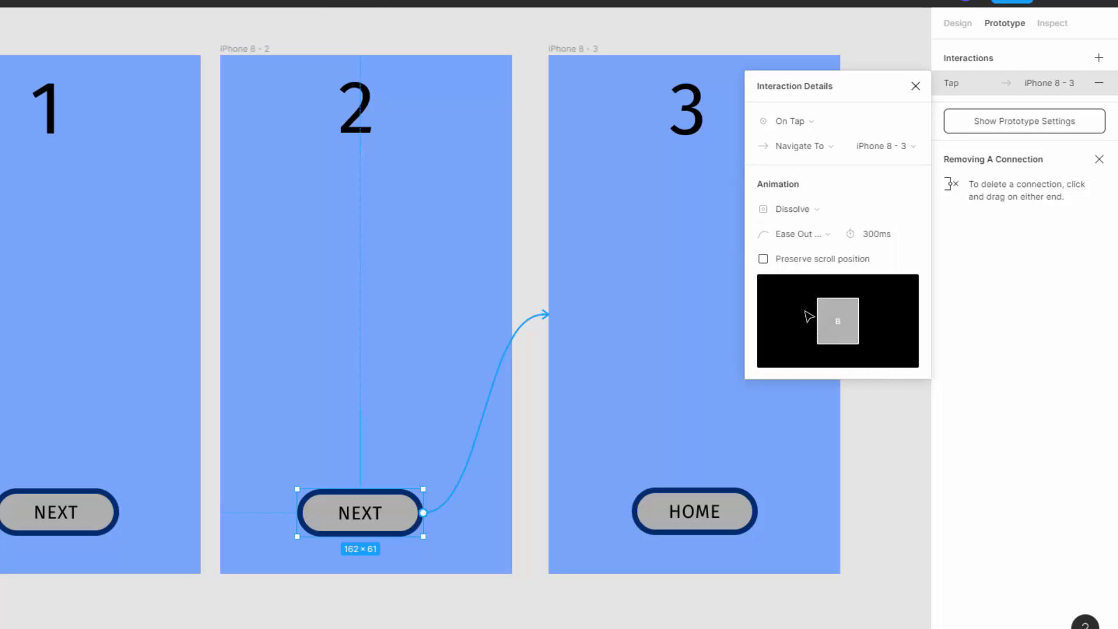
Step: Set the third frame's HOME button transition to Smart Animate with Ease In And Out easing
click(694, 509)
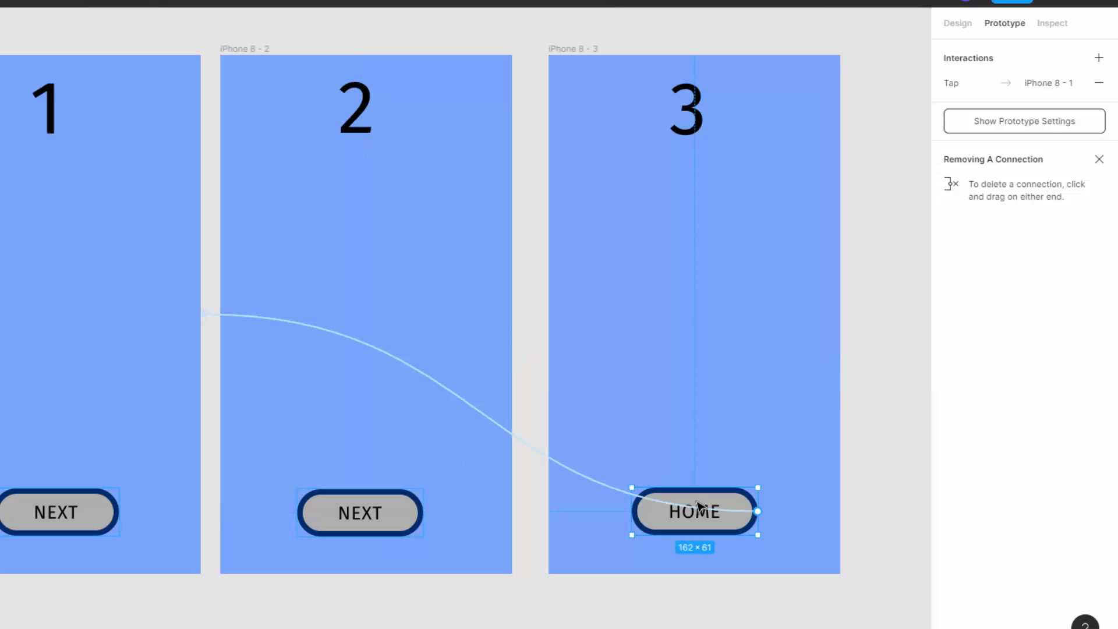
click(969, 83)
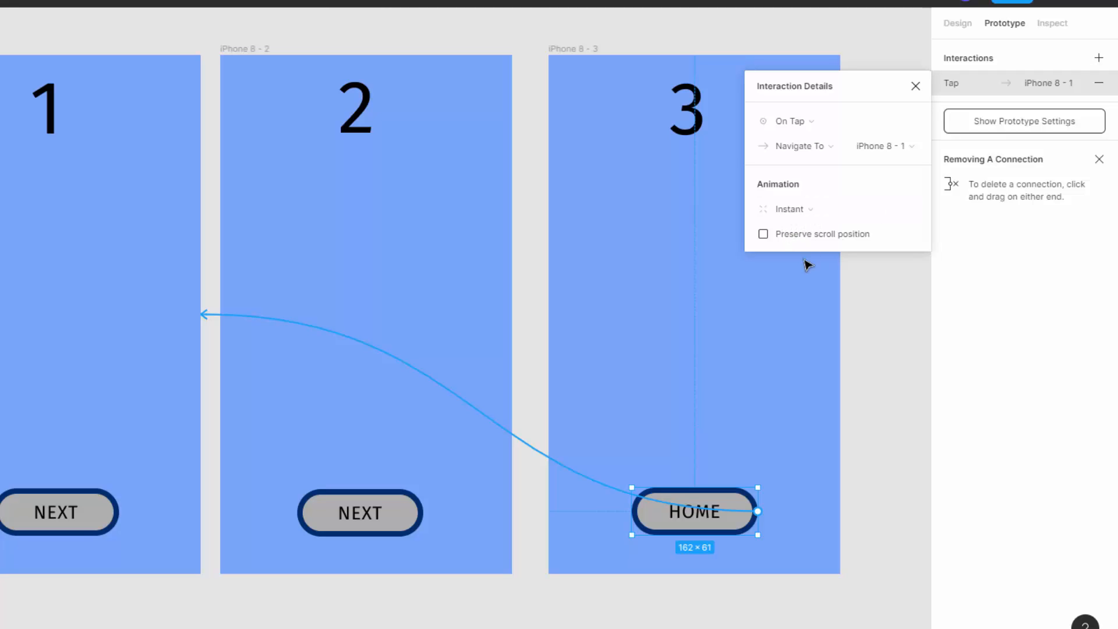
click(793, 209)
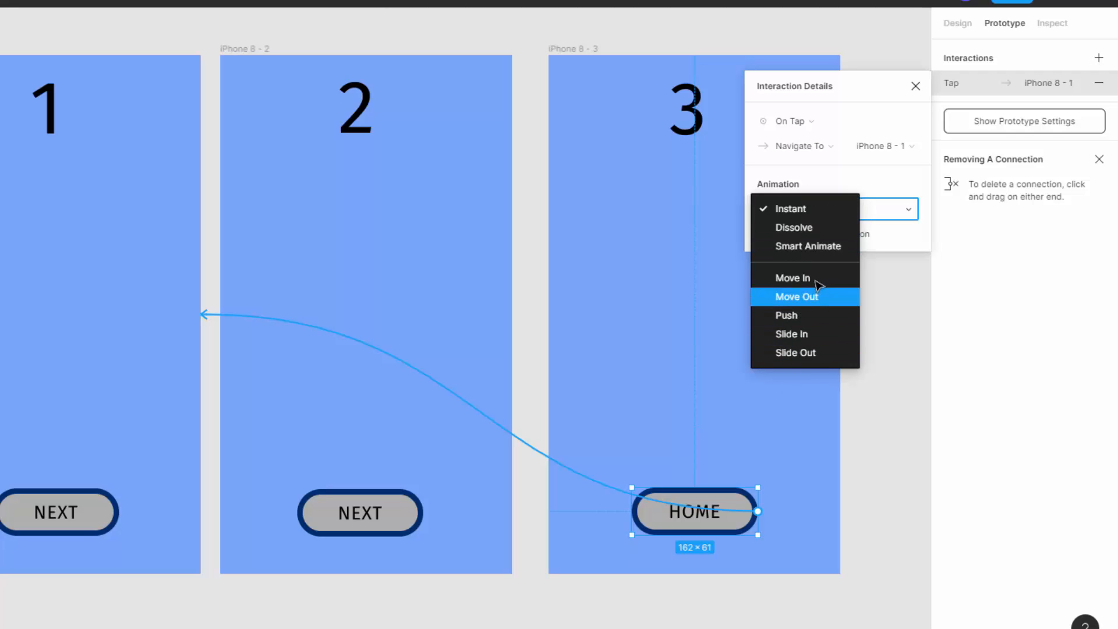
click(817, 256)
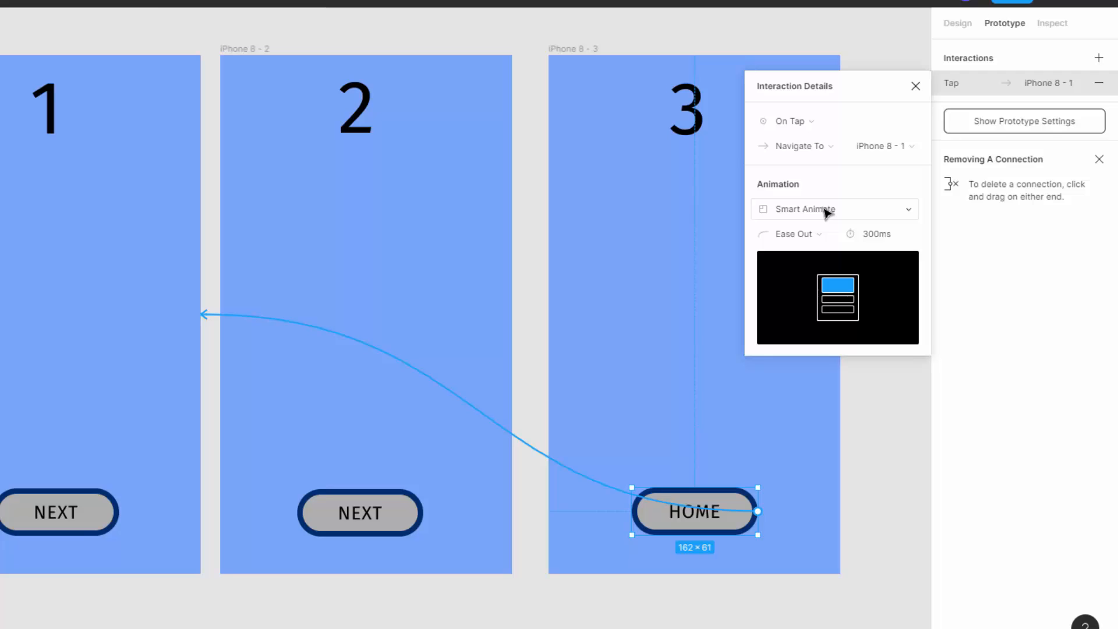
click(811, 236)
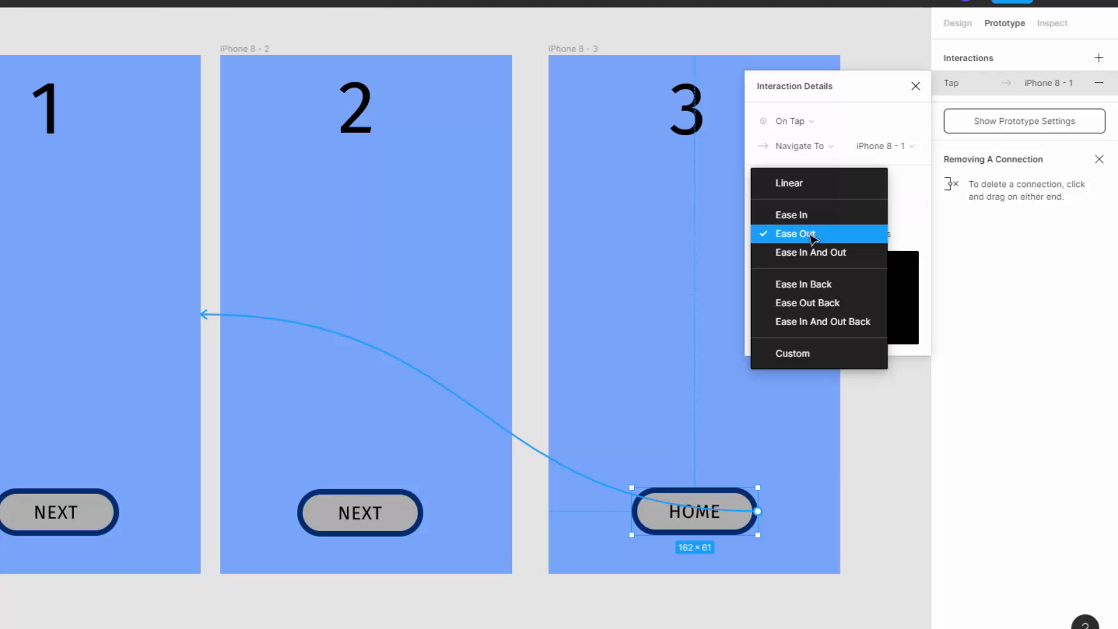
click(811, 250)
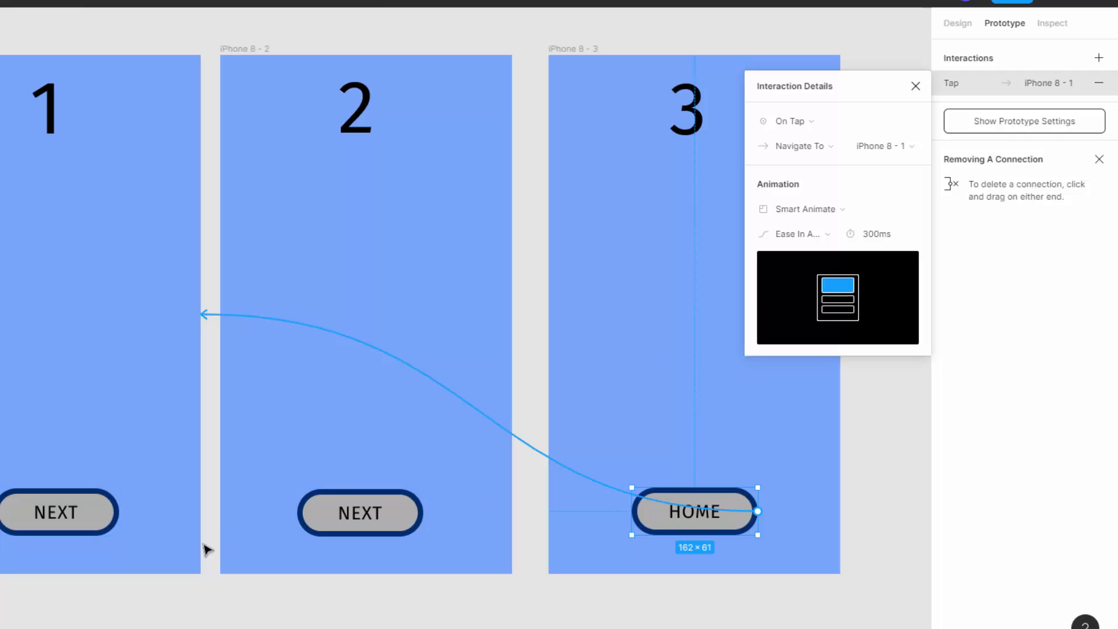
Step: Preview the prototype from screen 3, cycle repeatedly through the HOME and NEXT buttons to check each transition, and close the preview
click(96, 517)
click(373, 517)
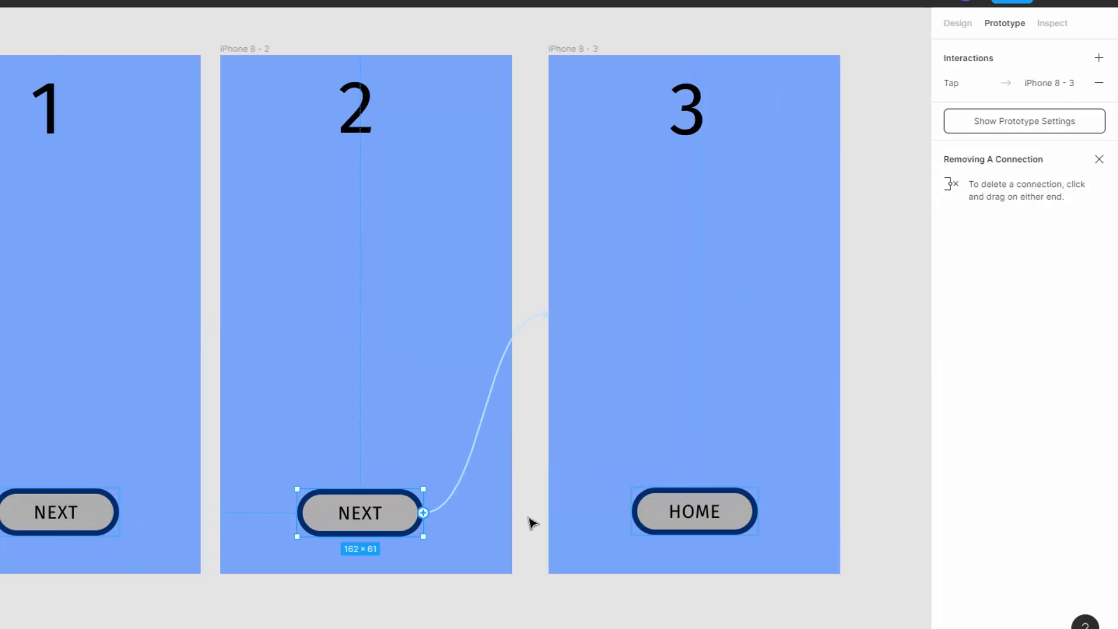
click(732, 510)
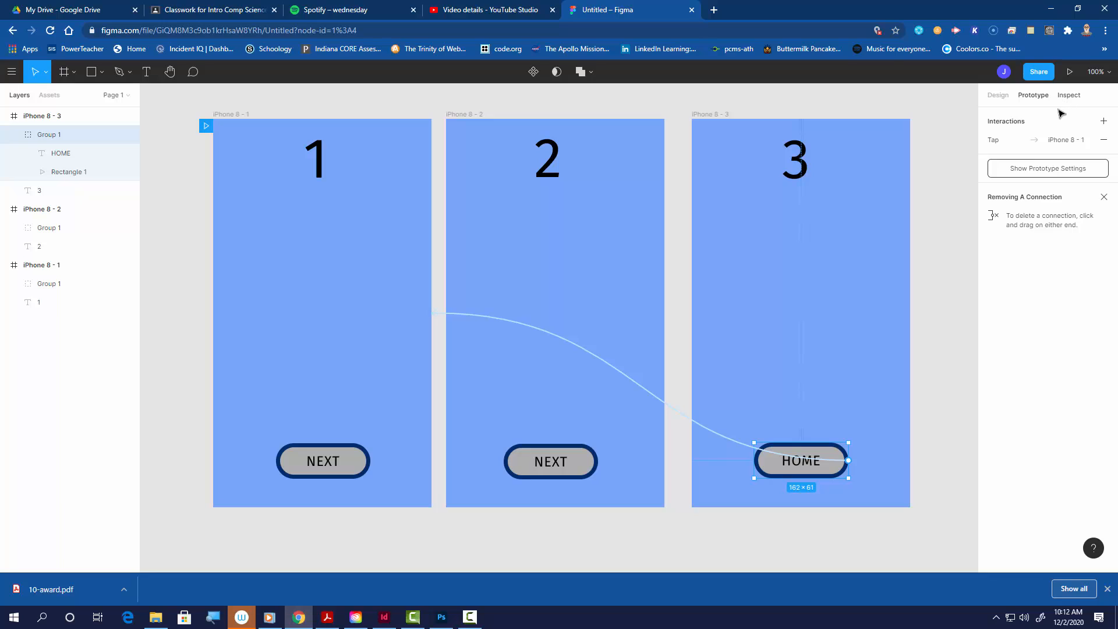
click(1070, 73)
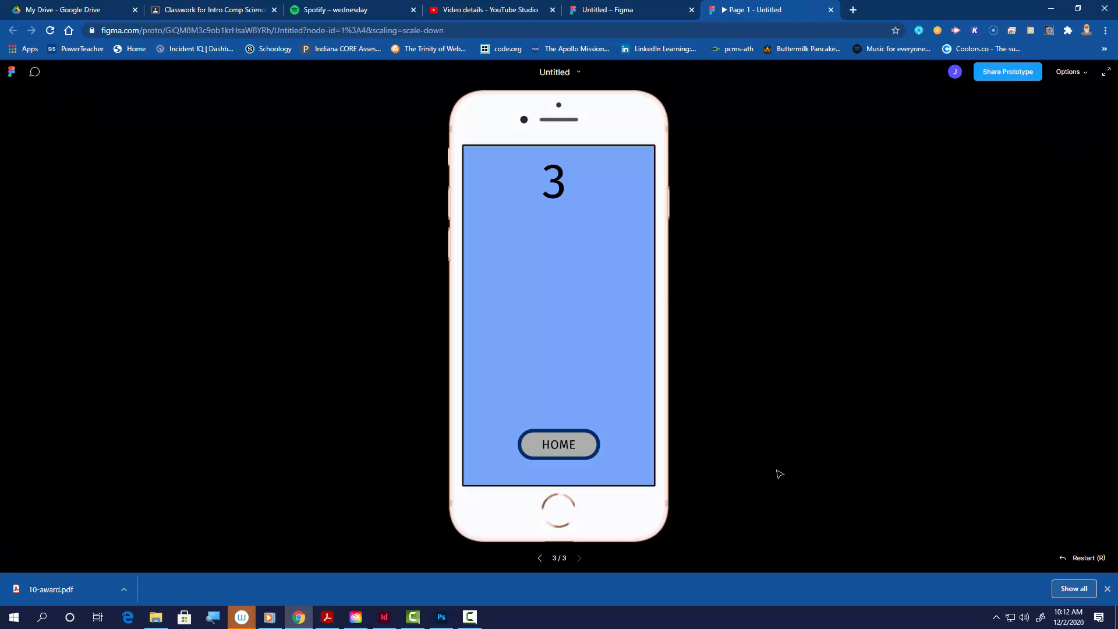
click(564, 451)
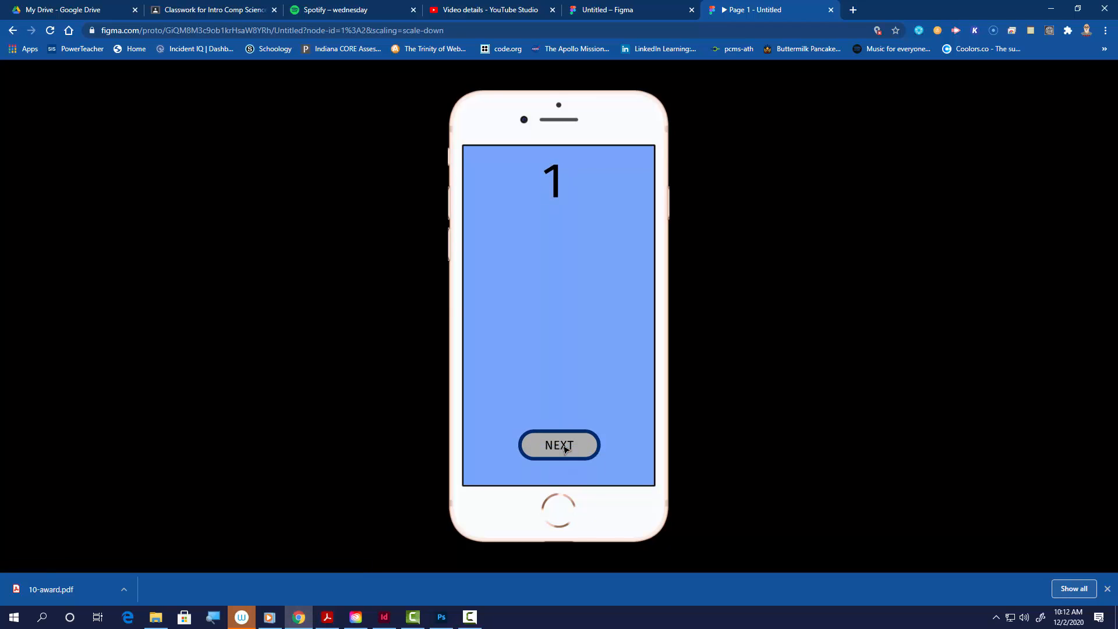
click(564, 448)
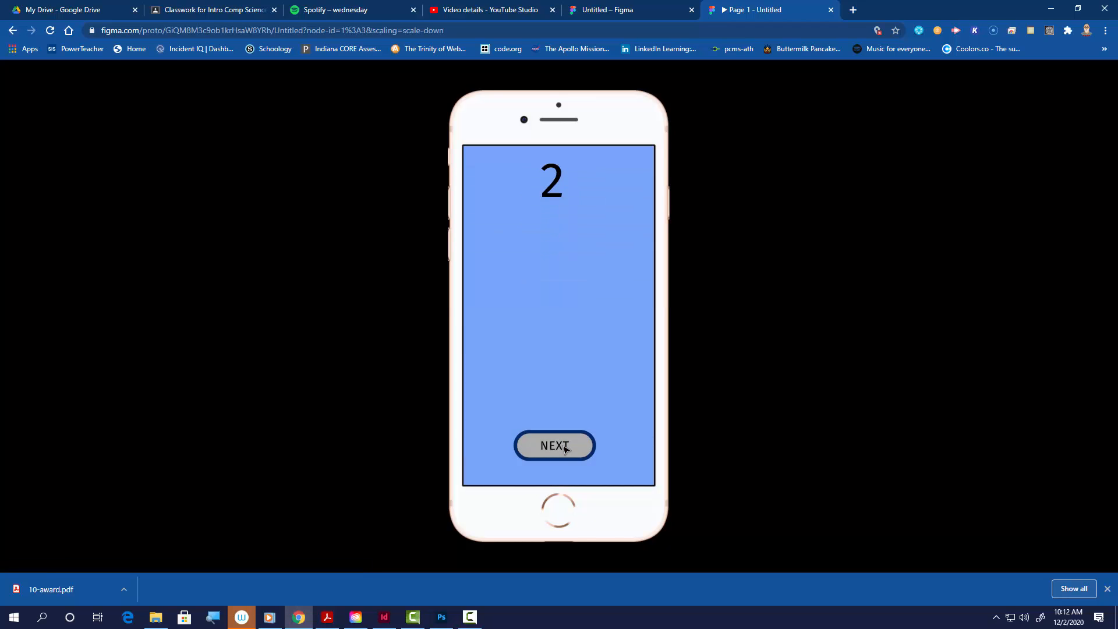
click(564, 449)
click(564, 450)
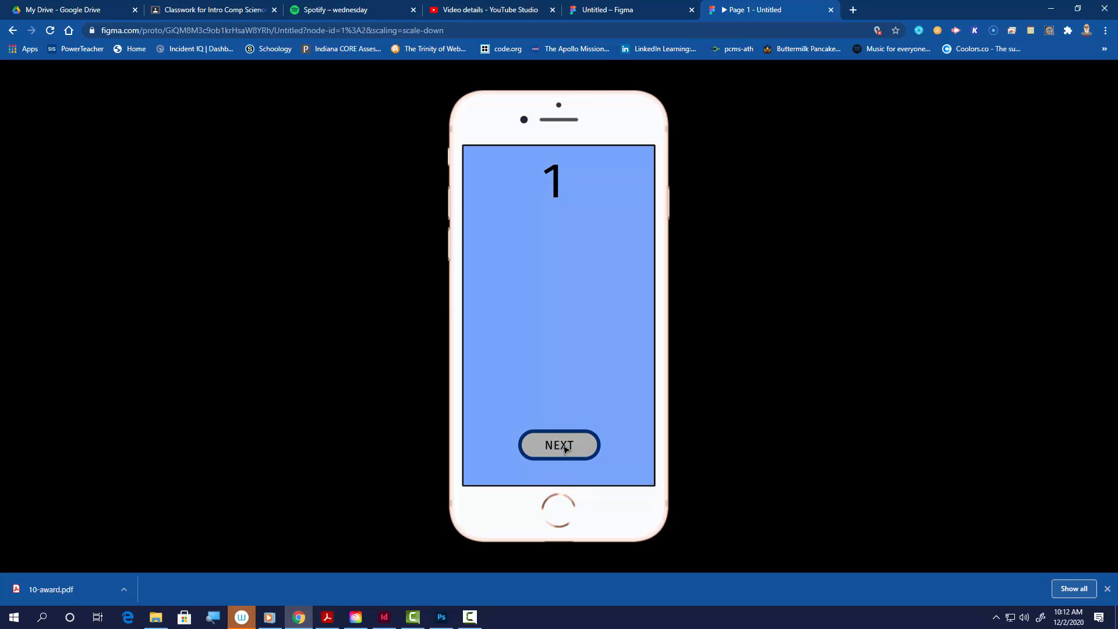
click(564, 449)
click(565, 449)
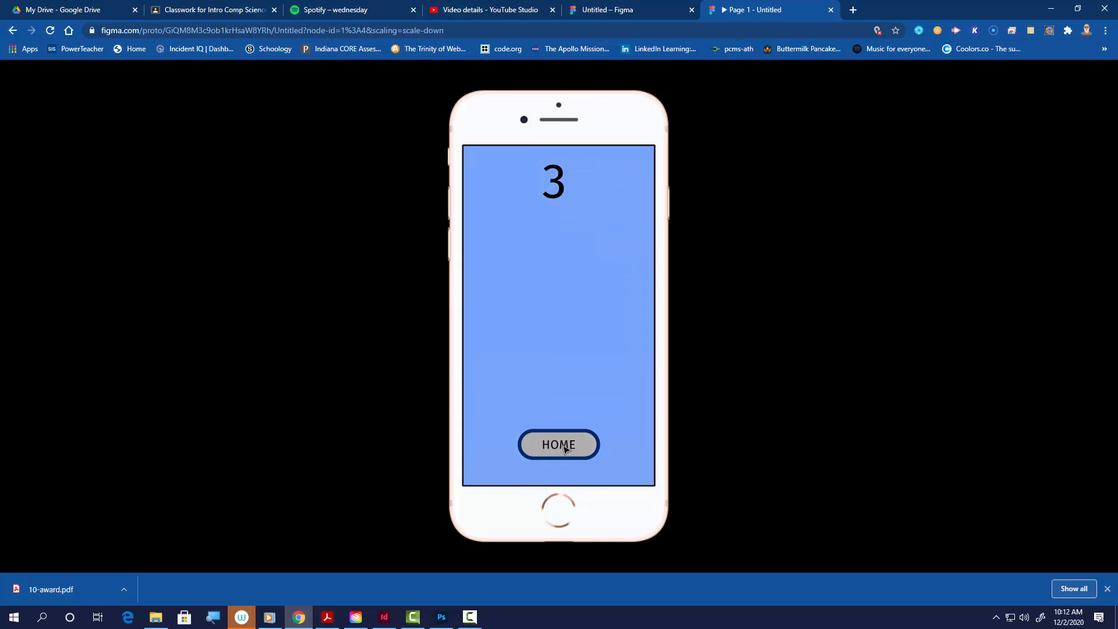
click(564, 449)
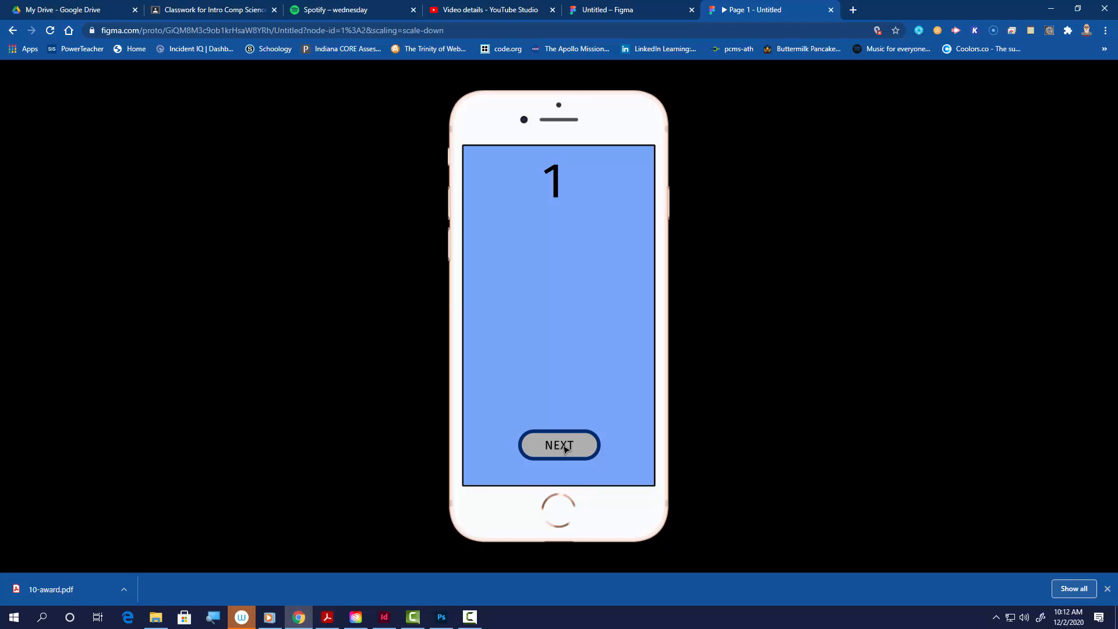
click(564, 449)
click(564, 449)
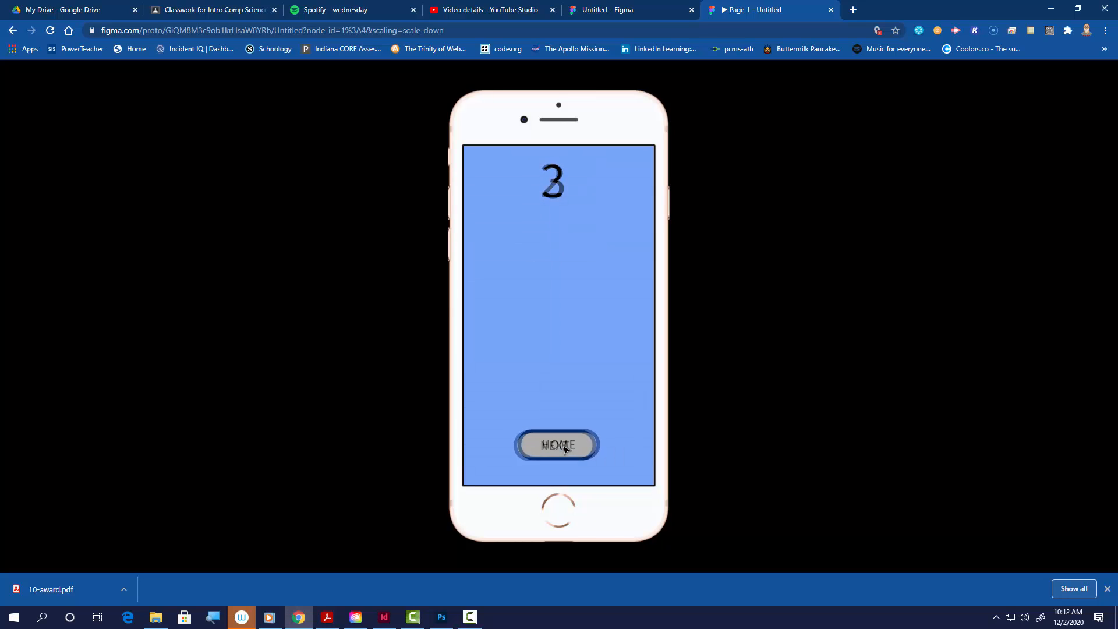
click(564, 449)
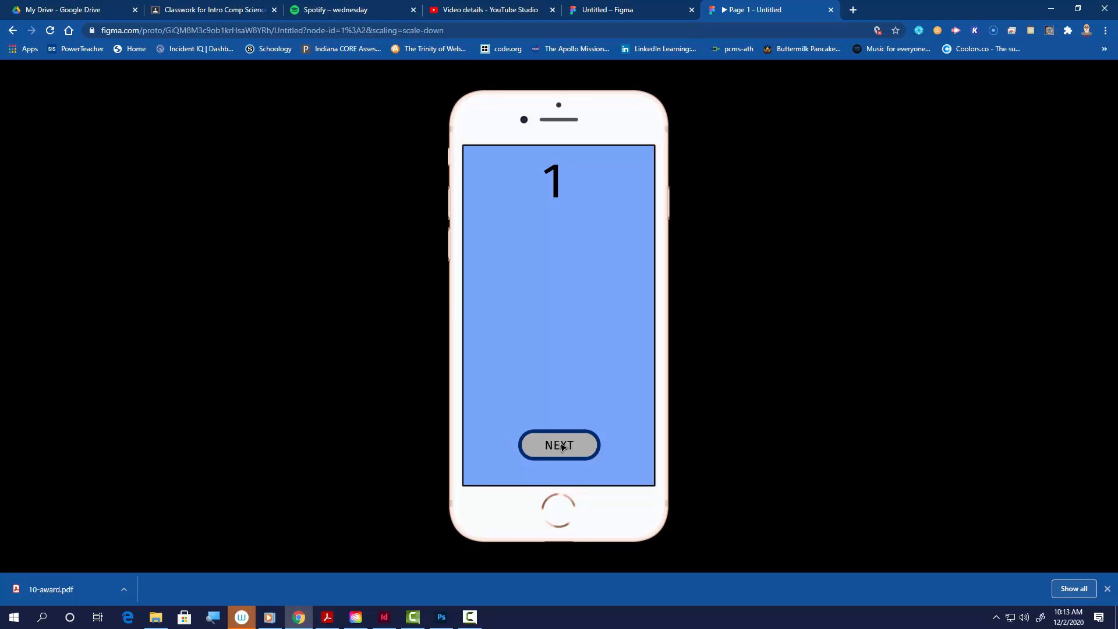
click(563, 447)
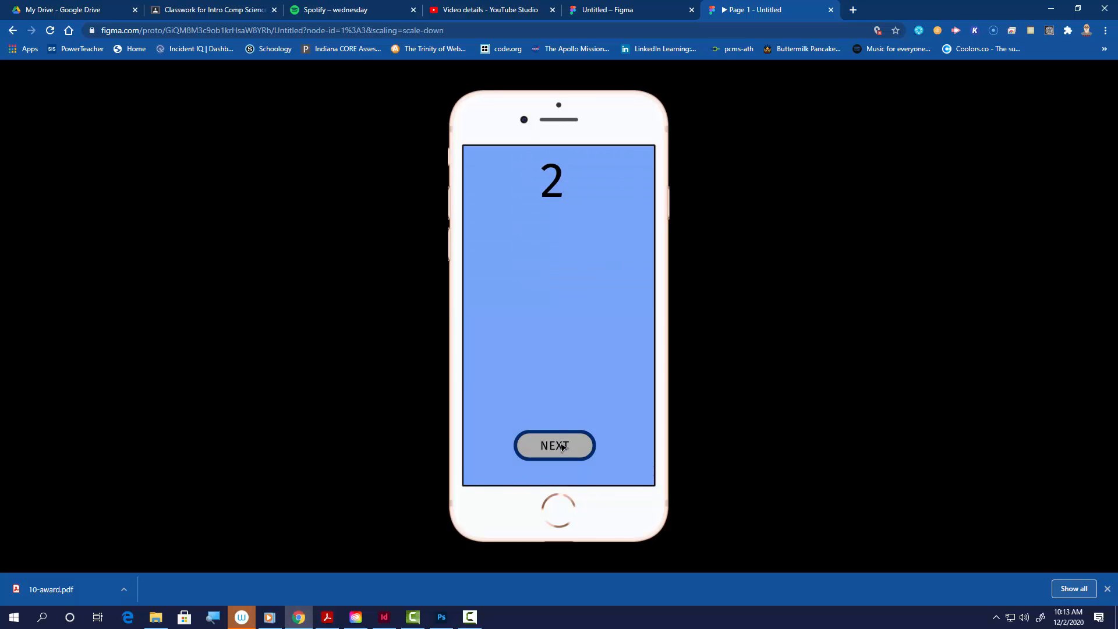
click(563, 449)
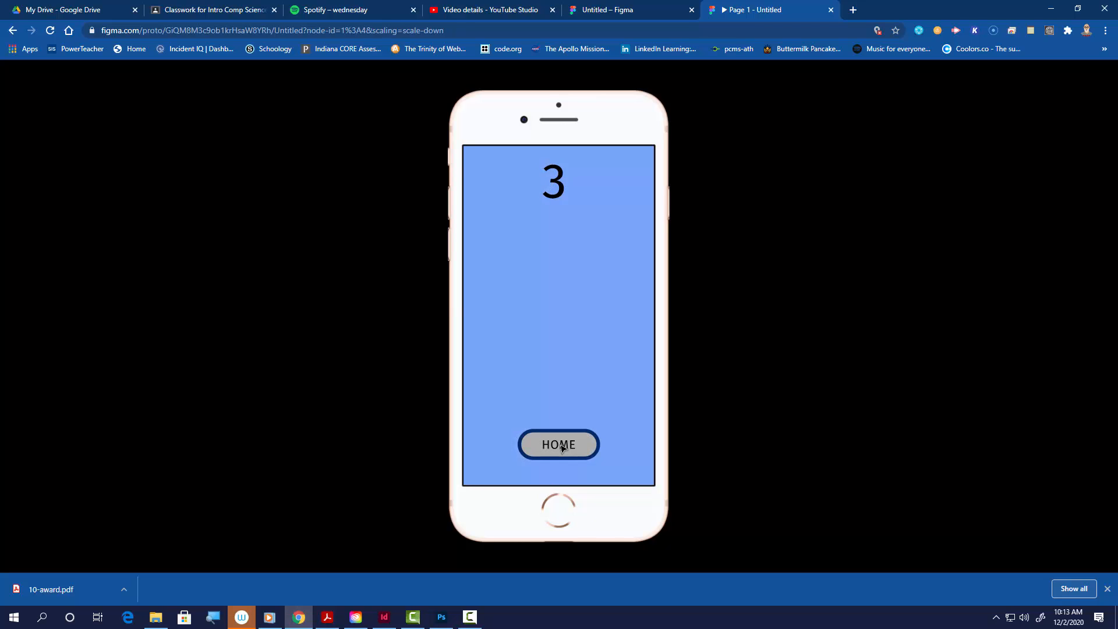
click(563, 448)
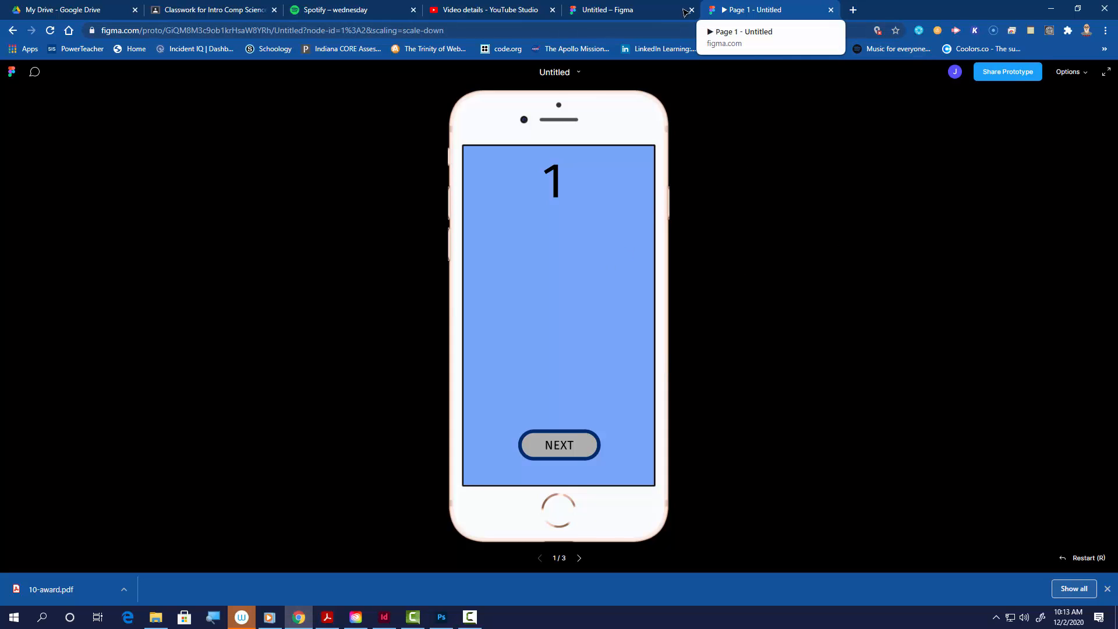
click(831, 11)
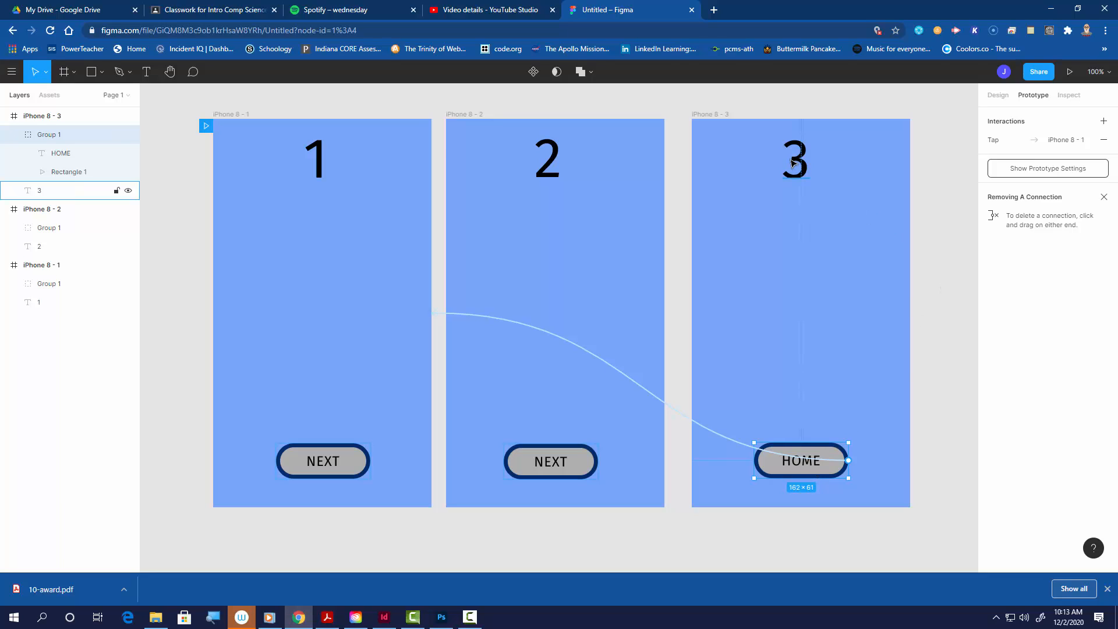
Step: Change the HOME button's transition to a downward Push with Ease Out easing
click(1014, 144)
click(891, 235)
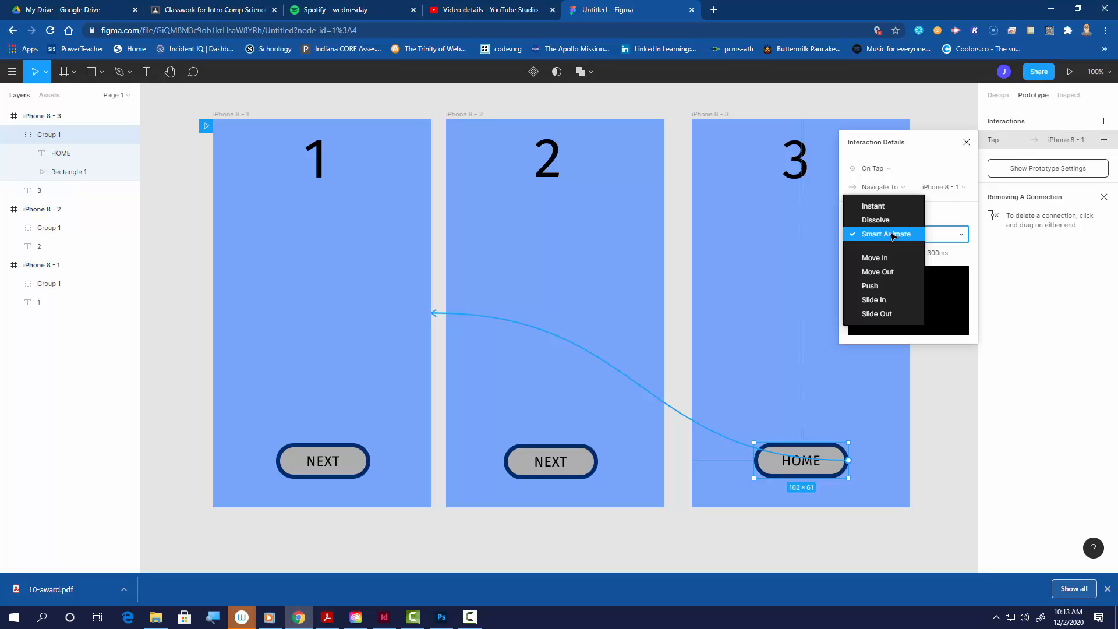
click(883, 287)
click(947, 233)
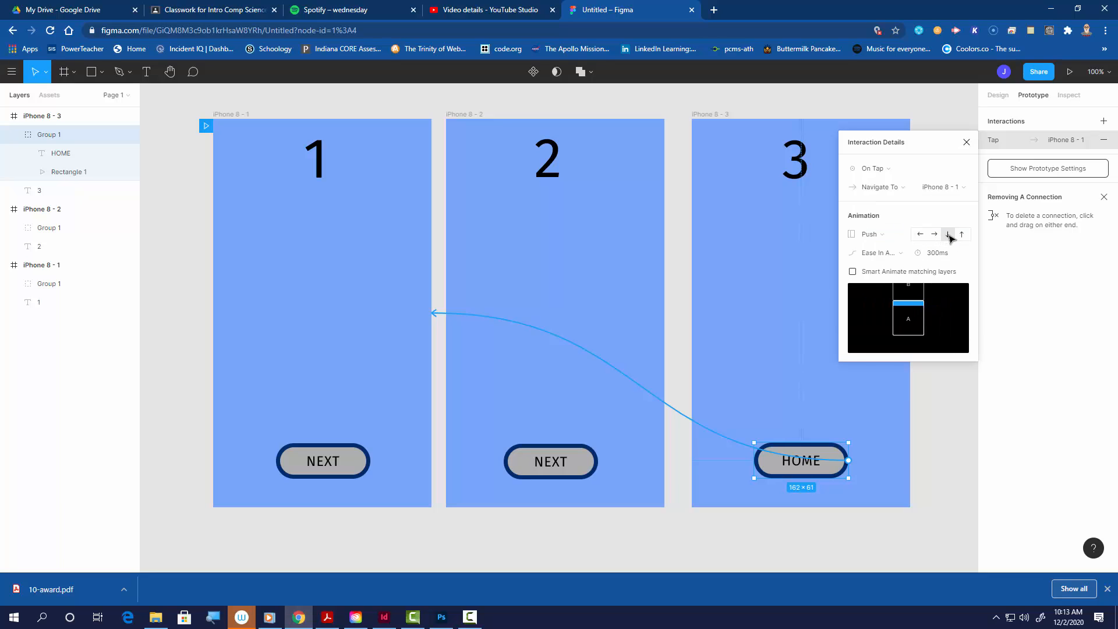
click(897, 253)
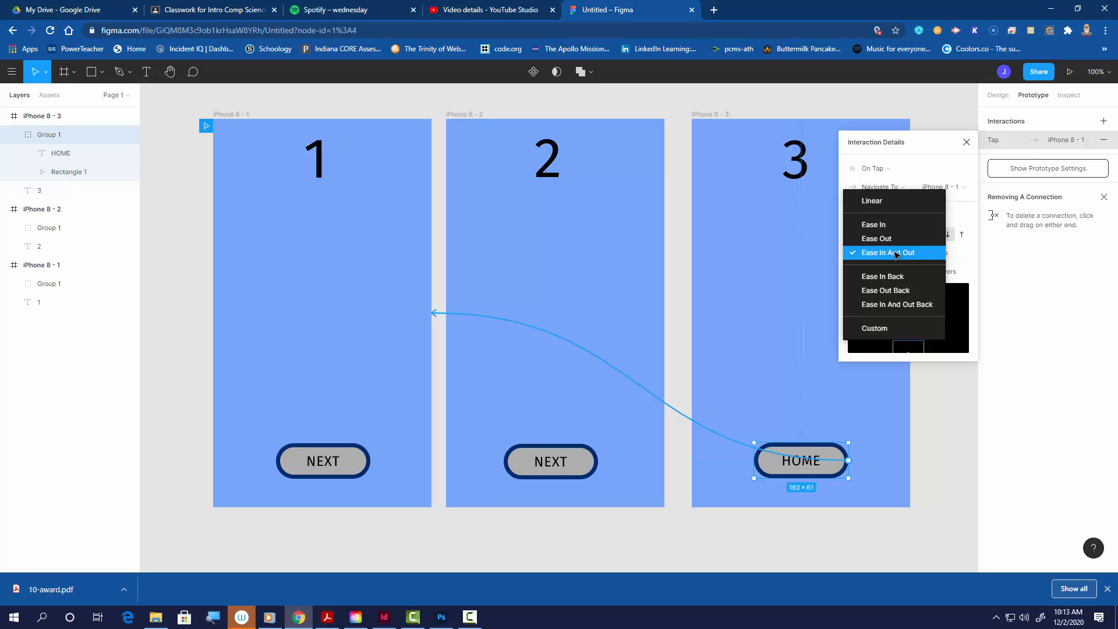
click(894, 239)
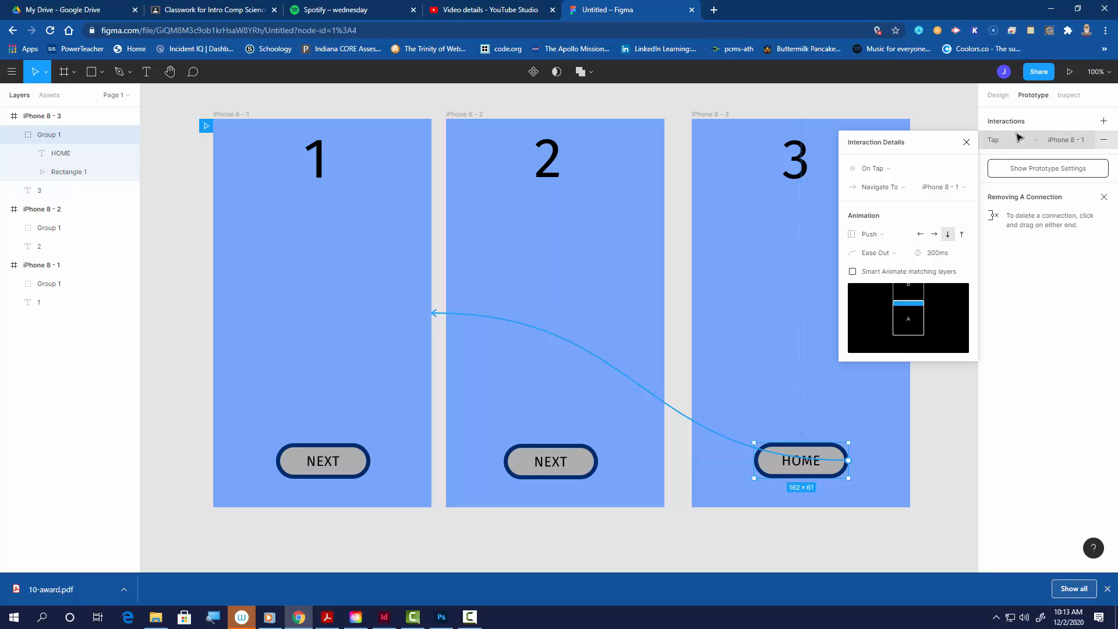
Step: Present the prototype again, loop through all three screens to check the HOME button's Push transition, and close the preview
click(1069, 72)
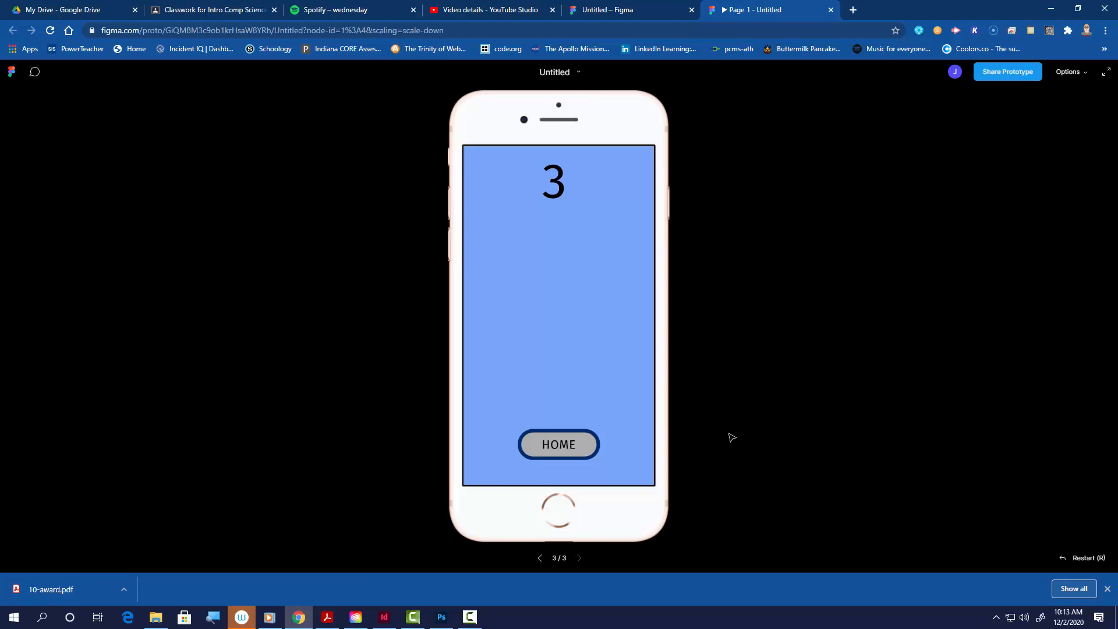
click(584, 452)
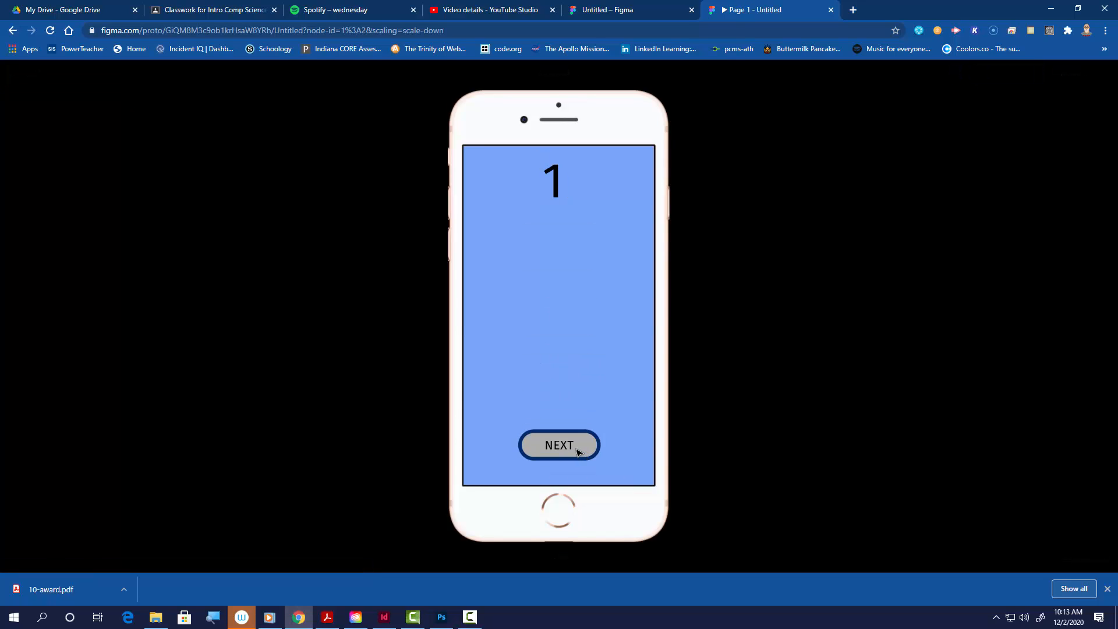
click(578, 452)
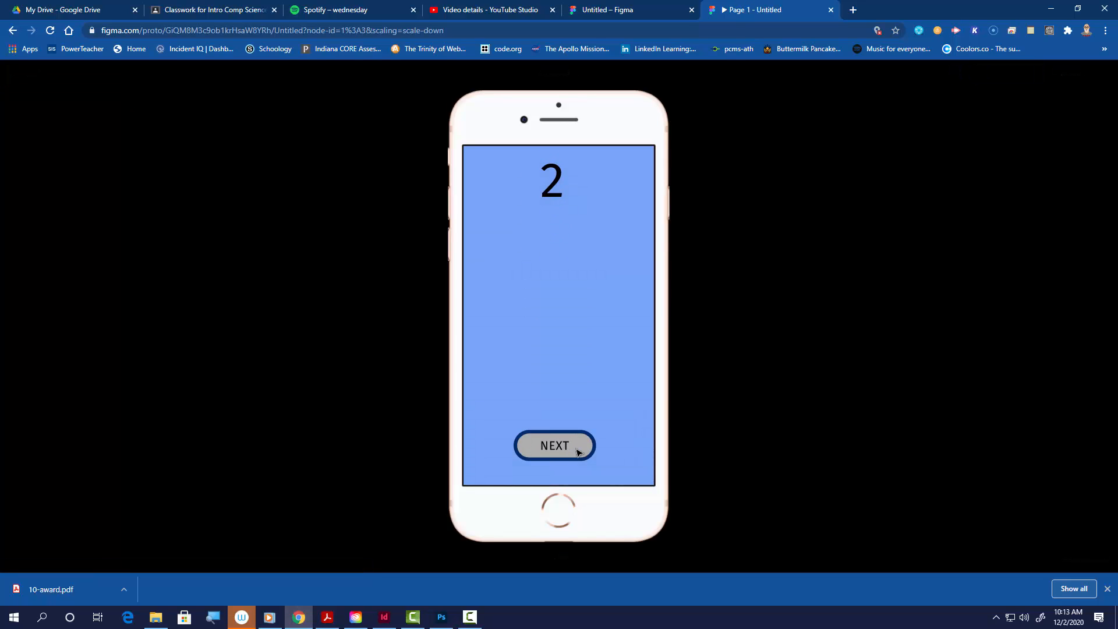
click(578, 453)
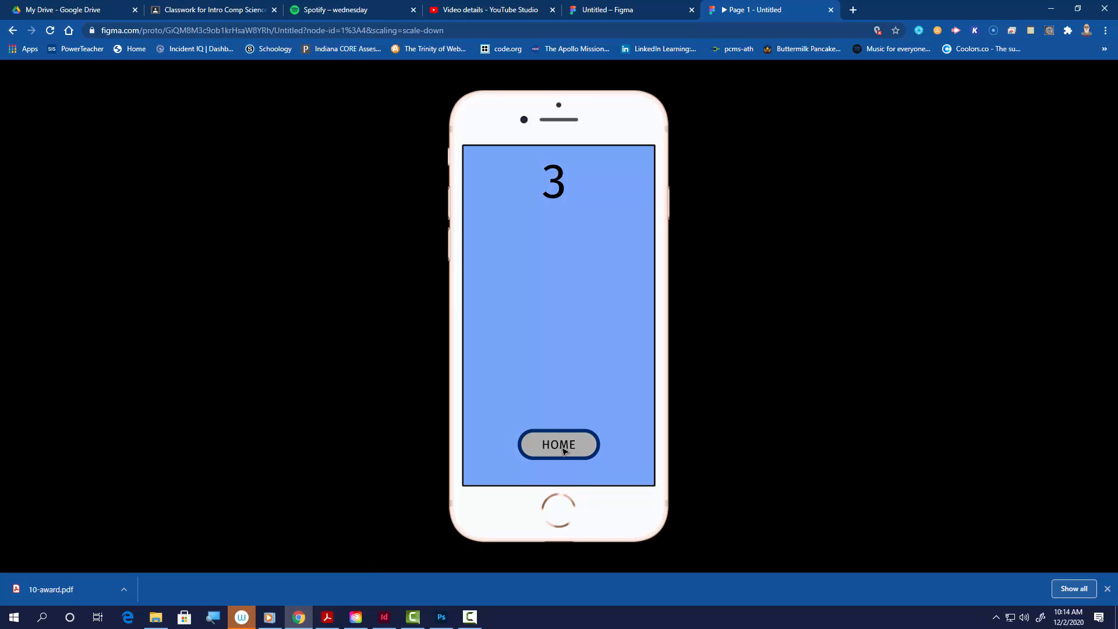
click(564, 451)
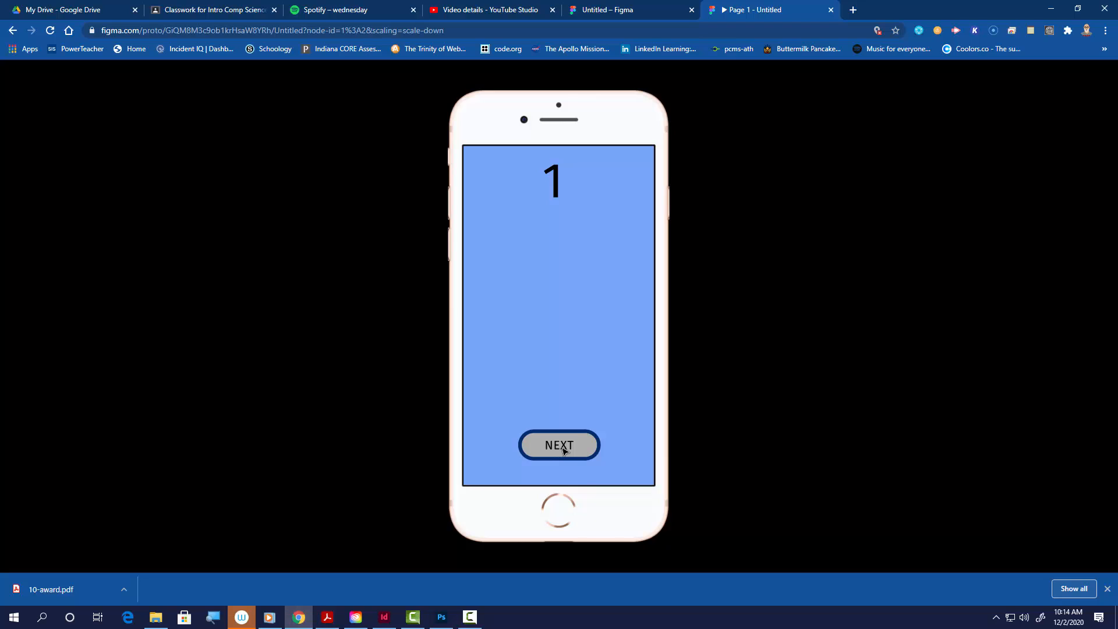
click(564, 451)
click(563, 450)
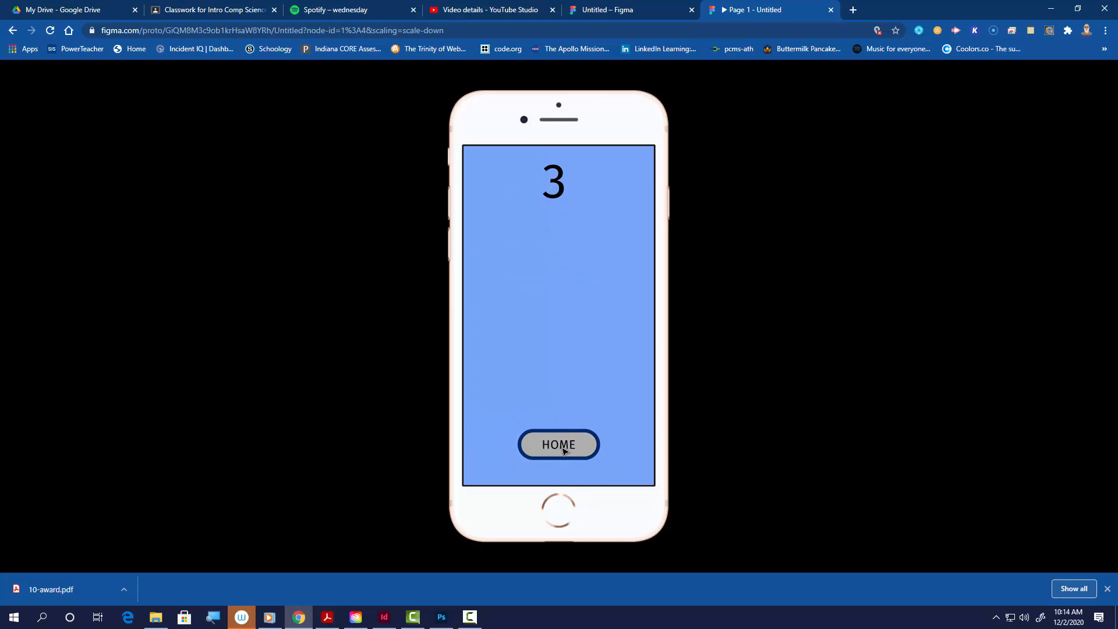
click(564, 450)
click(563, 450)
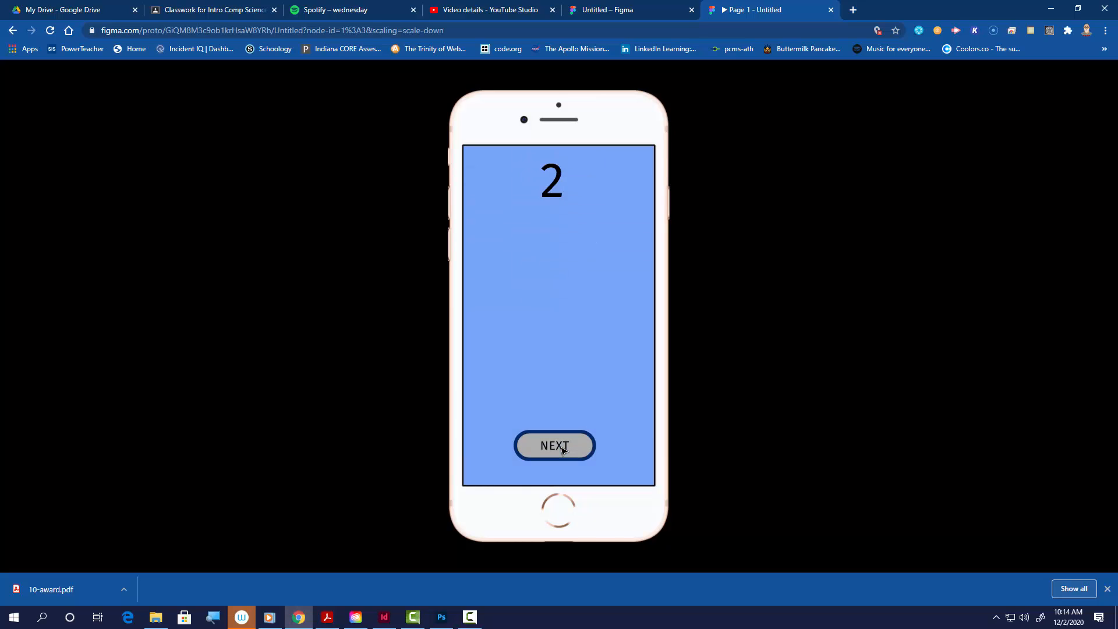
click(564, 450)
click(563, 450)
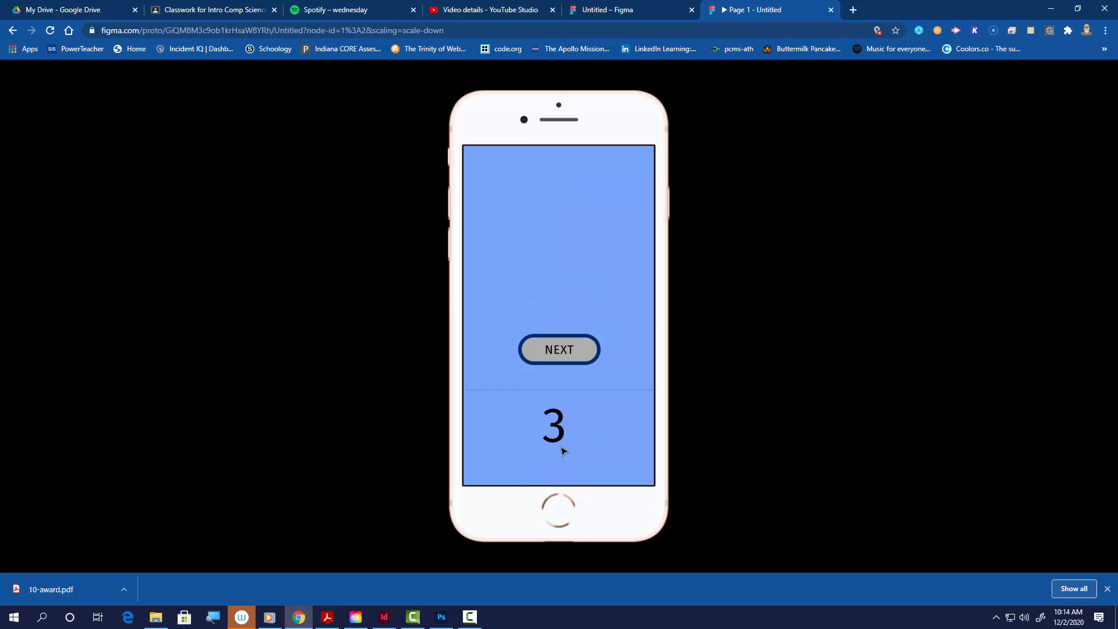
click(559, 449)
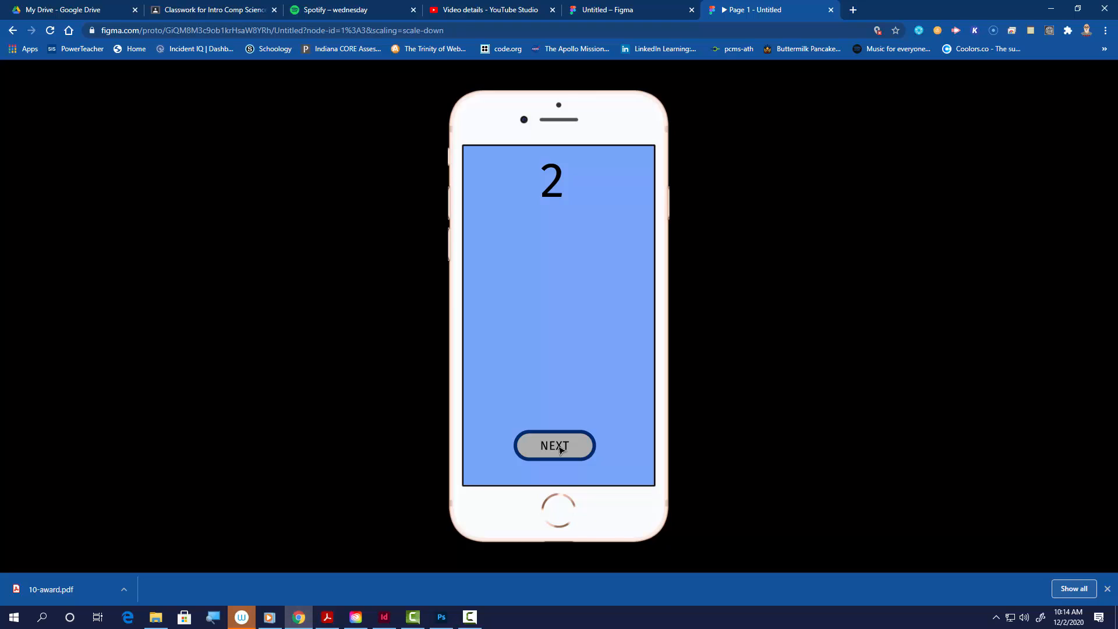
click(831, 9)
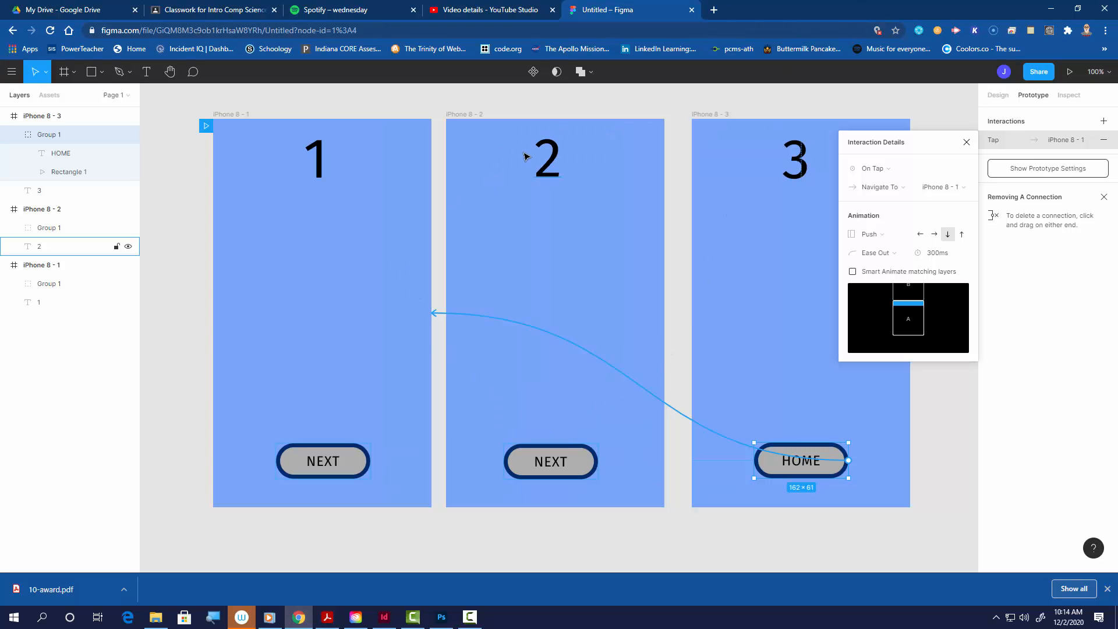
Step: Deselect everything on the canvas and rename the file as transitions demo
click(486, 553)
click(570, 72)
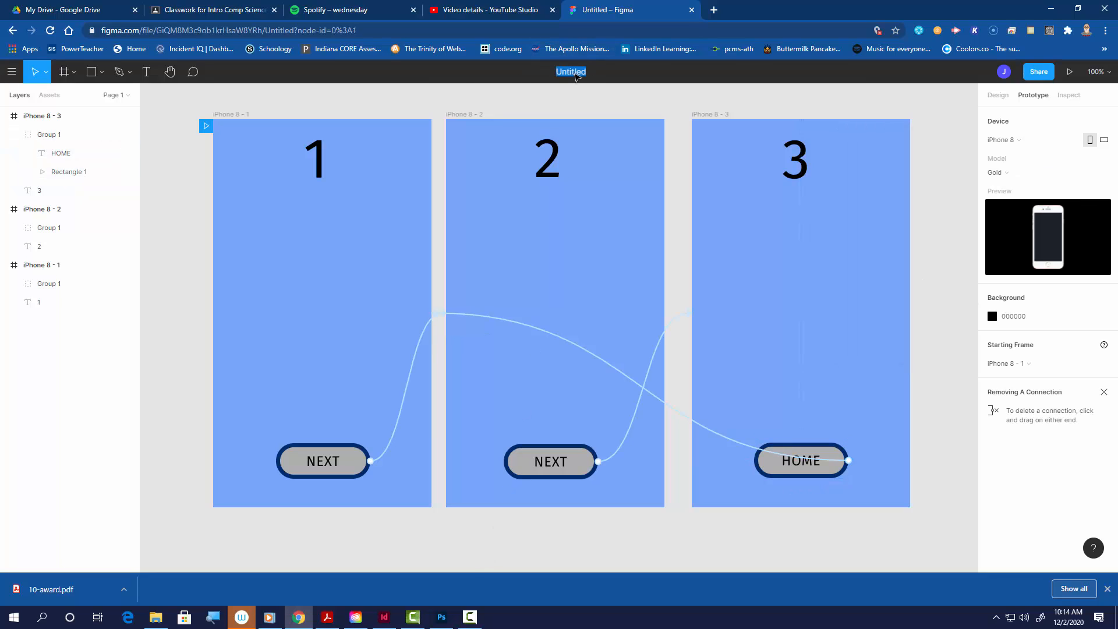
text(transitions demo)
key(Return)
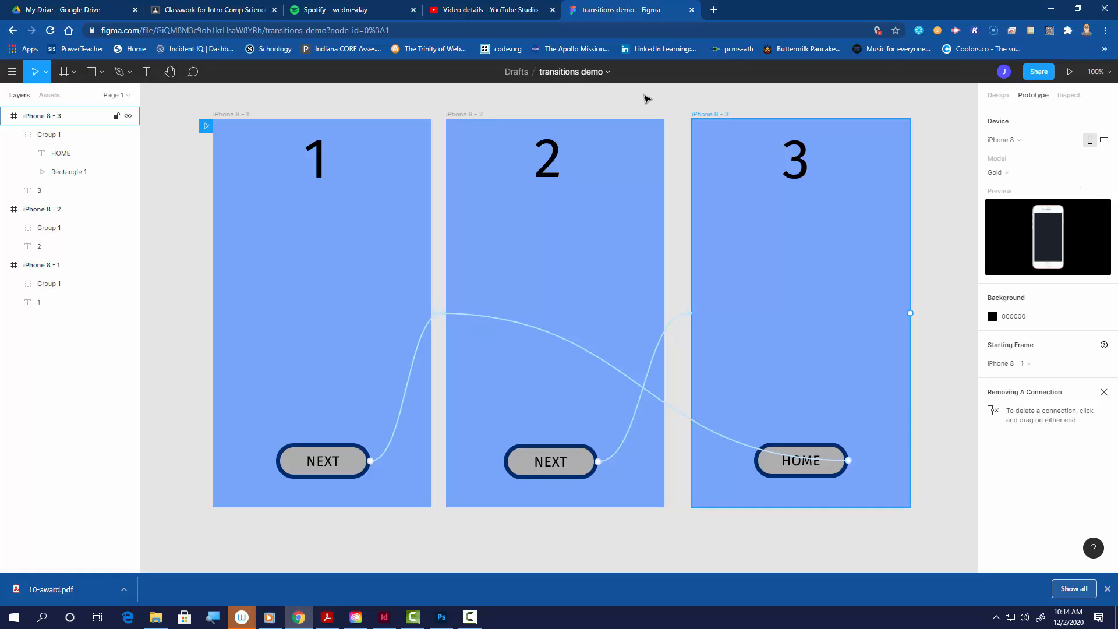
Step: Open the file's sharing settings and keep access set to Anyone with the link
click(1038, 71)
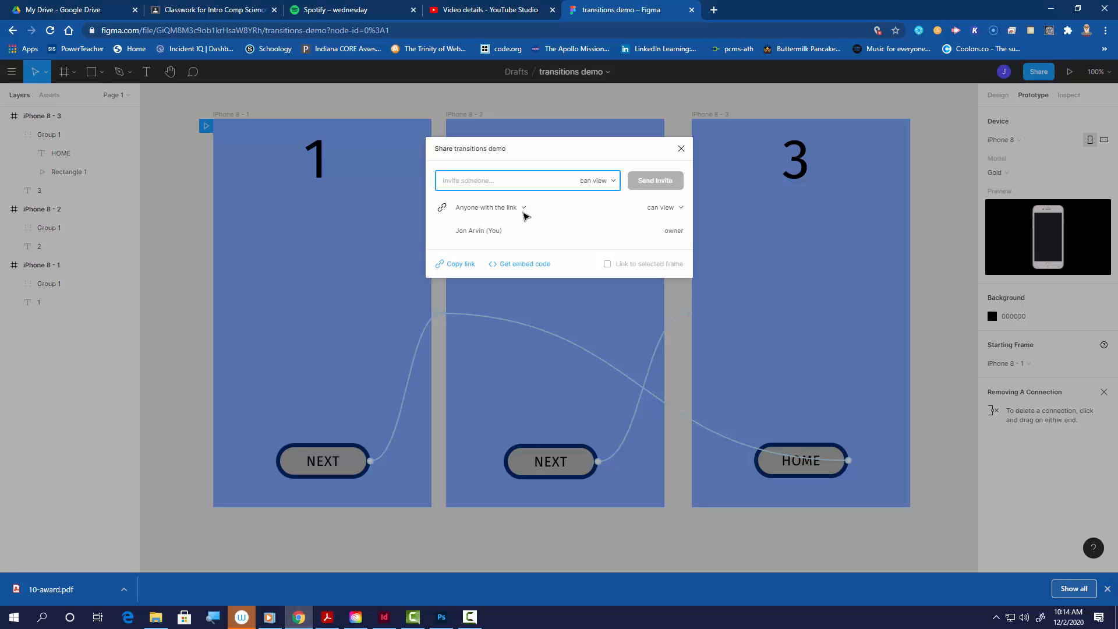
click(524, 210)
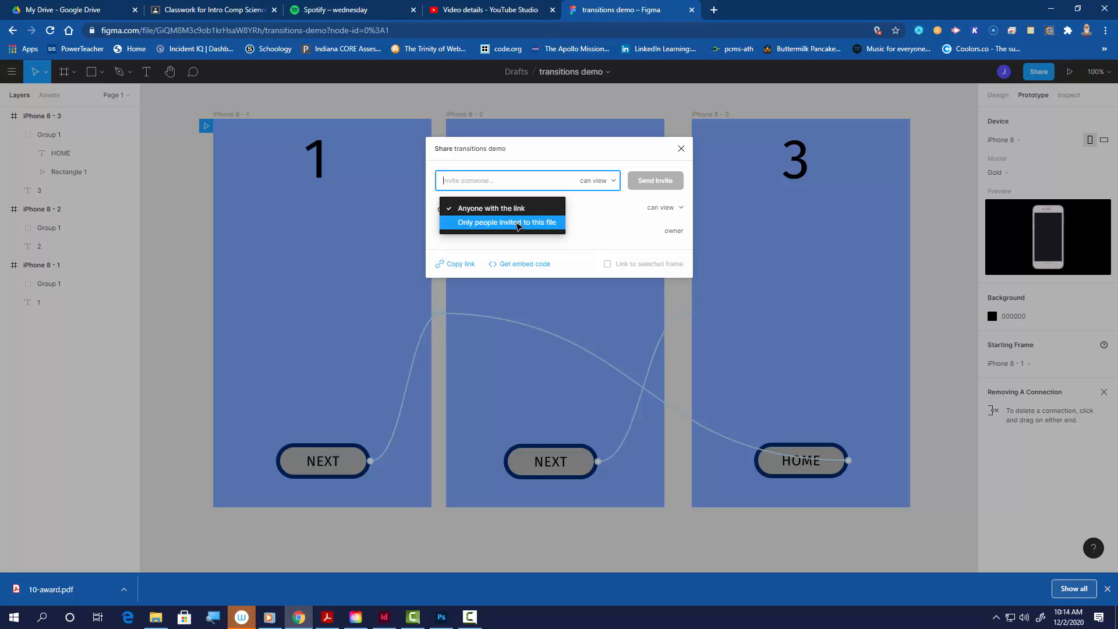
click(522, 214)
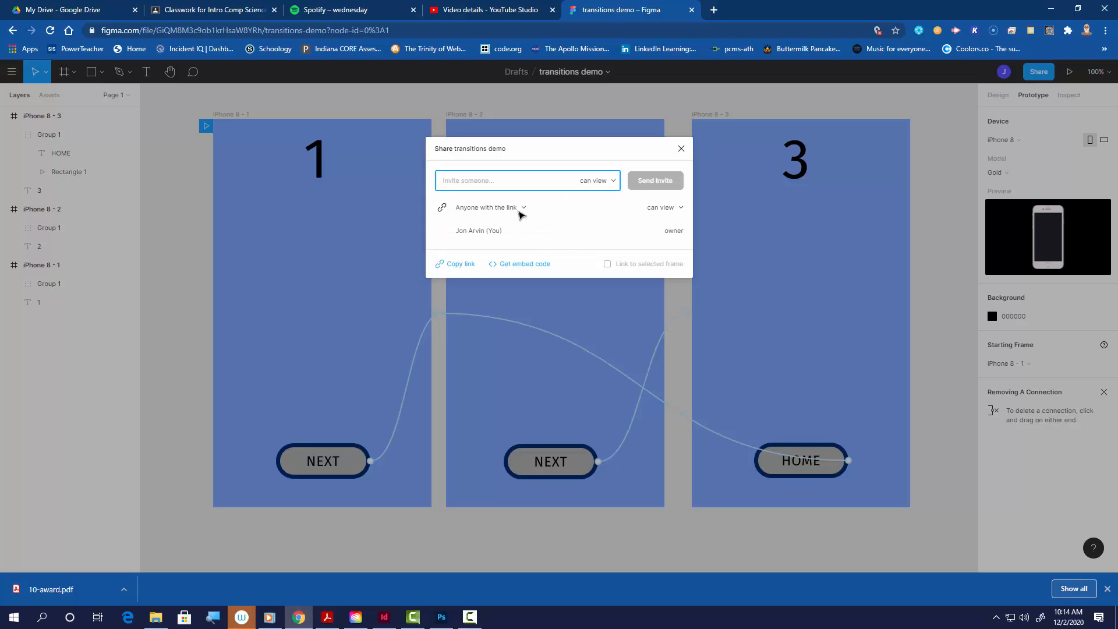